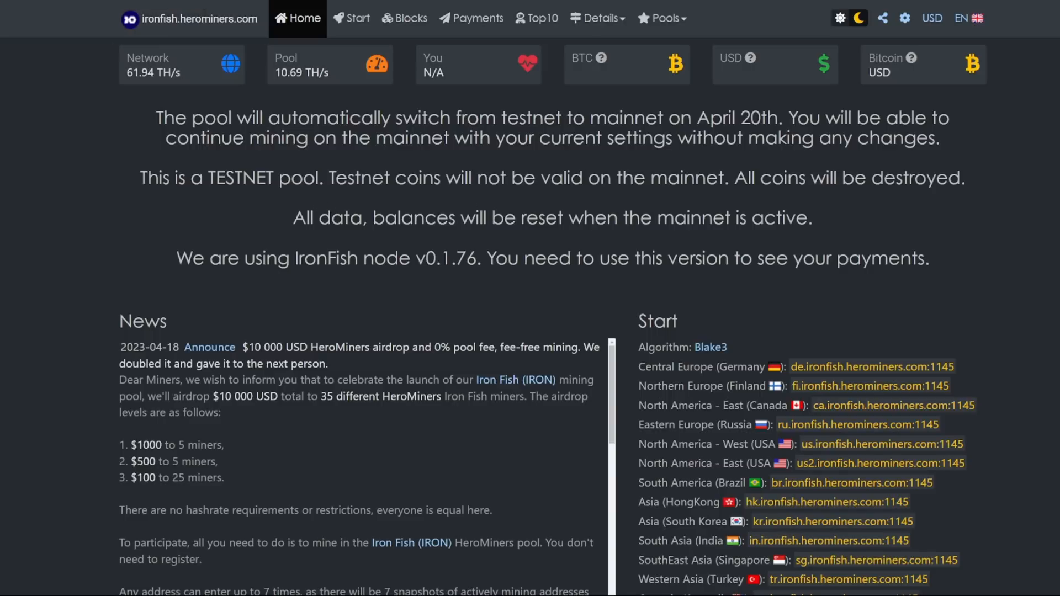
# Read HeroMiners' mainnet switch notice, TESTNET warning, $10 000 airdrop announcement and 0% pool fee.
pyautogui.moveTo(402, 118); pyautogui.dragTo(673, 137)
pyautogui.click(672, 138)
pyautogui.moveTo(140, 177); pyautogui.dragTo(512, 178)
pyautogui.click(241, 348)
pyautogui.moveTo(241, 347); pyautogui.dragTo(419, 348)
pyautogui.click(424, 358)
pyautogui.moveTo(435, 347); pyautogui.dragTo(496, 347)
pyautogui.scroll(-3, 489, 324)
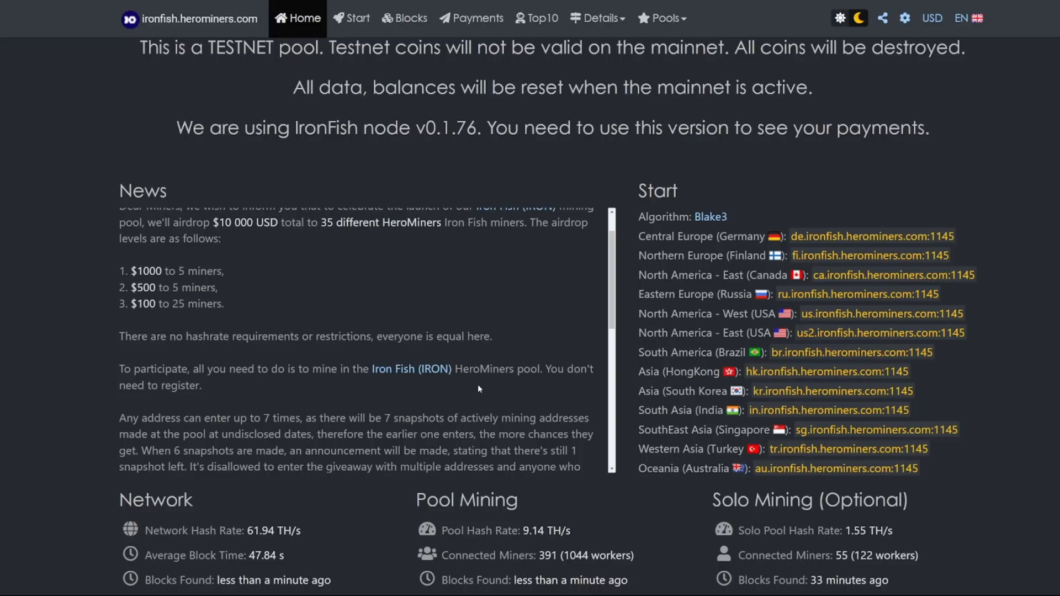
pyautogui.scroll(-2, 310, 289)
pyautogui.scroll(-2, 310, 289)
pyautogui.moveTo(480, 375); pyautogui.dragTo(389, 374)
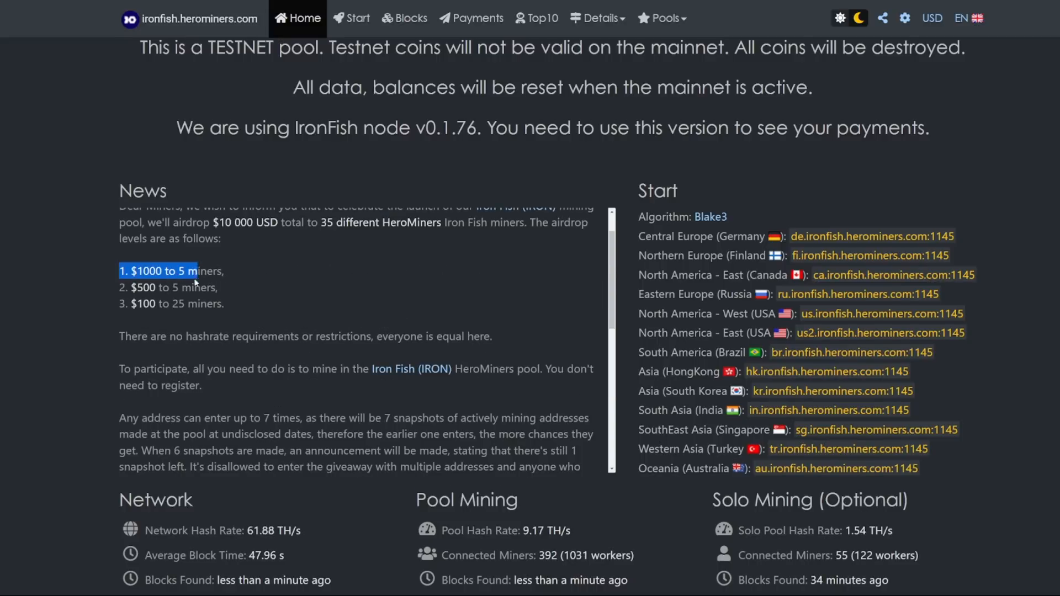
# Read the three airdrop reward levels and the April 20th to May 20th snapshot dates.
pyautogui.moveTo(121, 271); pyautogui.dragTo(232, 306)
pyautogui.click(230, 273)
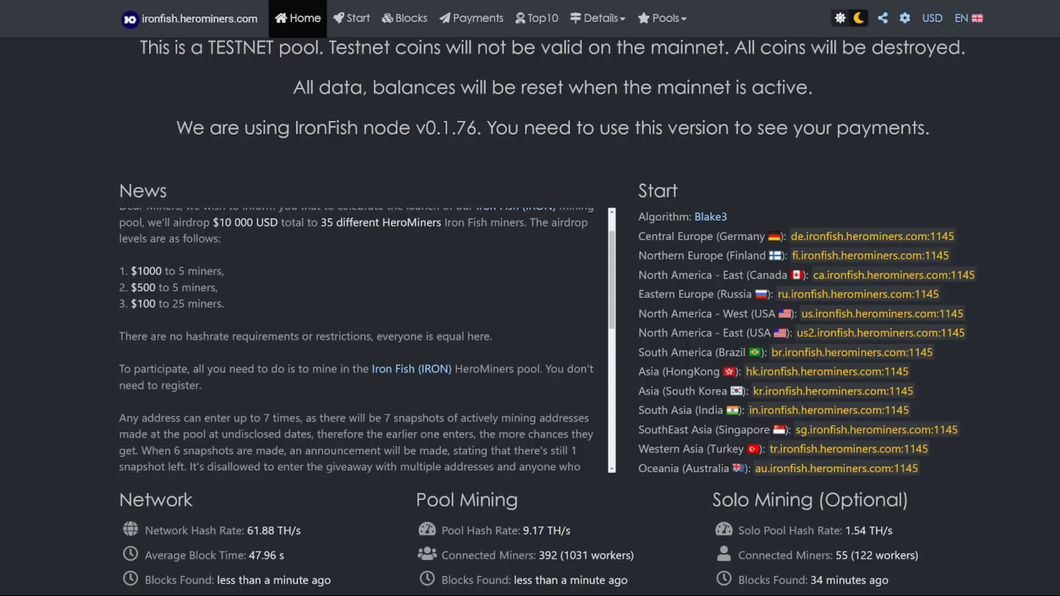
pyautogui.moveTo(169, 287); pyautogui.dragTo(210, 288)
pyautogui.click(237, 296)
pyautogui.moveTo(131, 304); pyautogui.dragTo(224, 304)
pyautogui.scroll(-2, 357, 339)
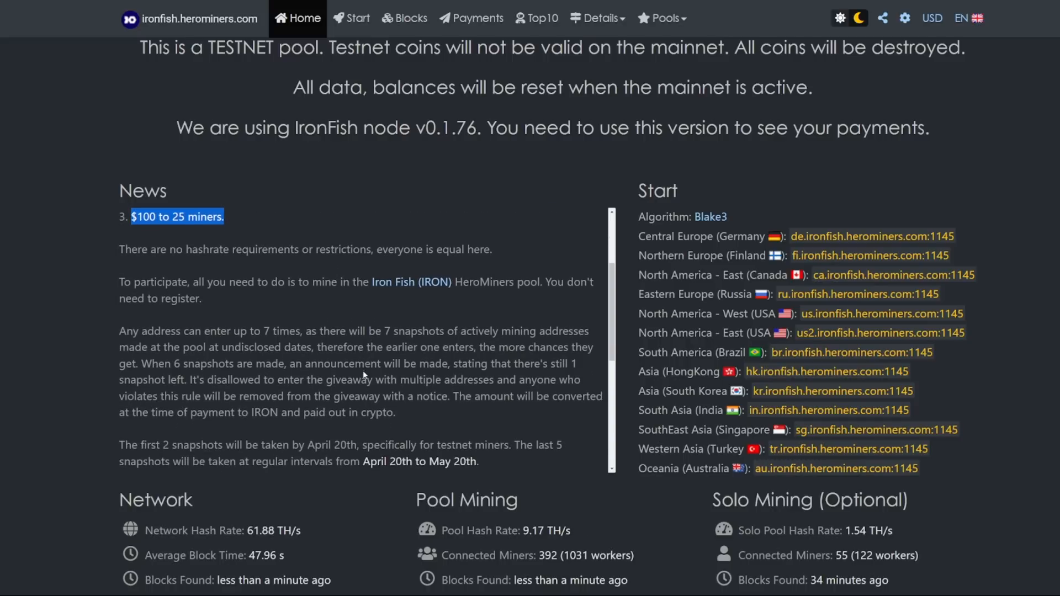
pyautogui.scroll(-1, 356, 339)
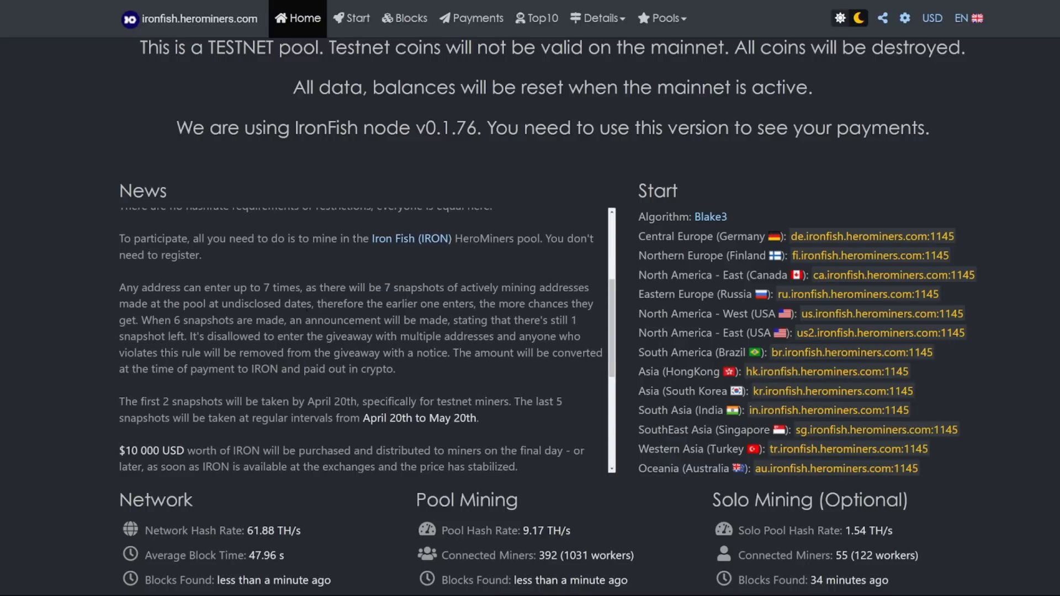
pyautogui.moveTo(297, 303); pyautogui.dragTo(298, 303)
pyautogui.scroll(-1, 356, 340)
pyautogui.moveTo(365, 373); pyautogui.dragTo(415, 374)
pyautogui.click(478, 374)
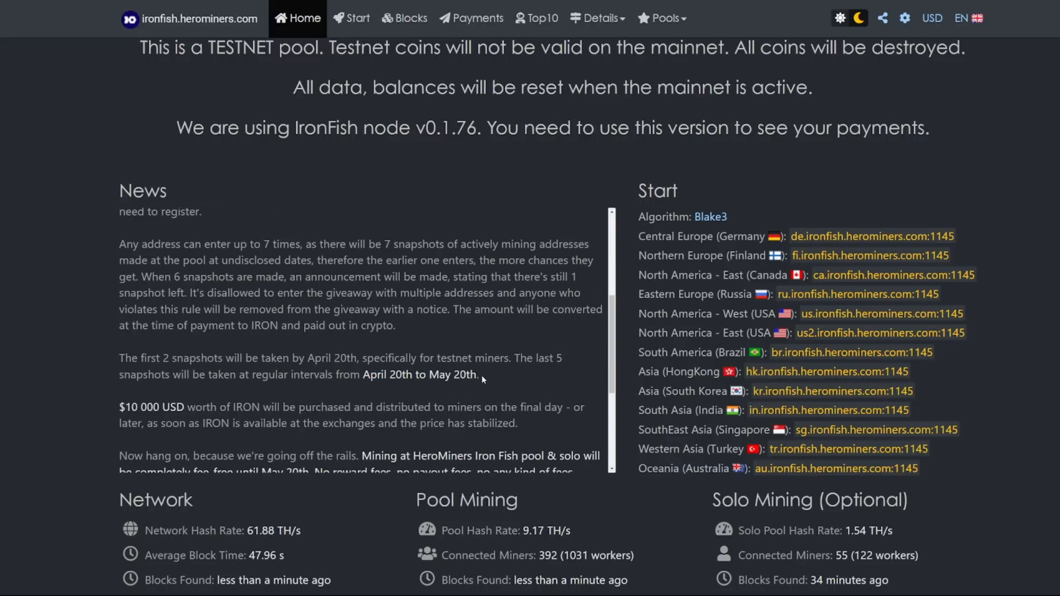
pyautogui.moveTo(477, 375); pyautogui.dragTo(415, 375)
pyautogui.click(415, 374)
pyautogui.scroll(-1, 356, 339)
# Read the $10 000 IRON purchase paragraph, fee-free mining until May 20th and 0% PROP/SOLO fees.
pyautogui.moveTo(131, 364); pyautogui.dragTo(564, 363)
pyautogui.moveTo(248, 379); pyautogui.dragTo(516, 379)
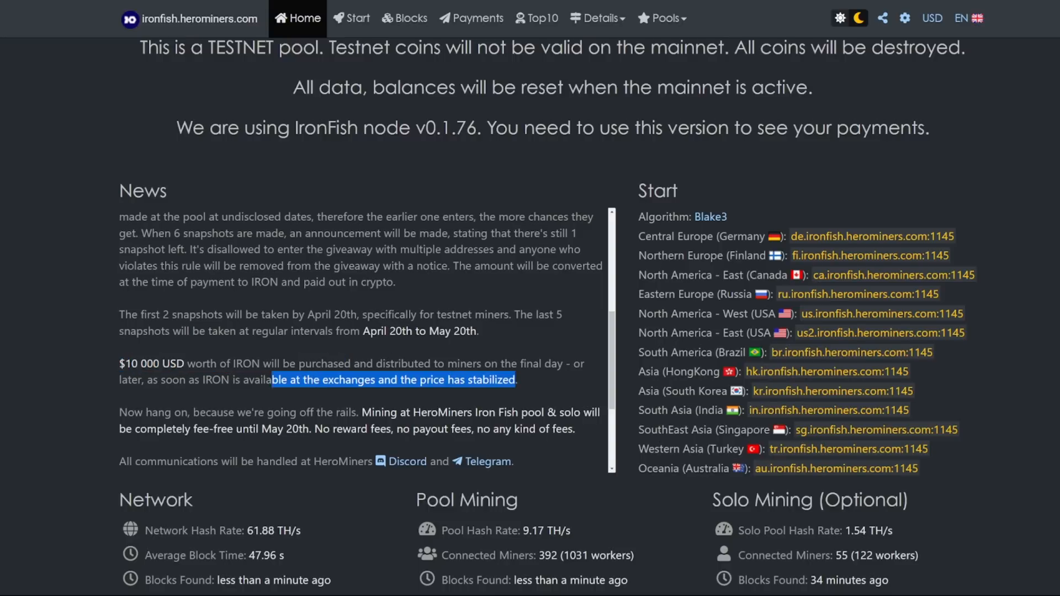
pyautogui.tripleClick(332, 371)
pyautogui.click(331, 371)
pyautogui.moveTo(363, 413); pyautogui.dragTo(547, 413)
pyautogui.click(548, 413)
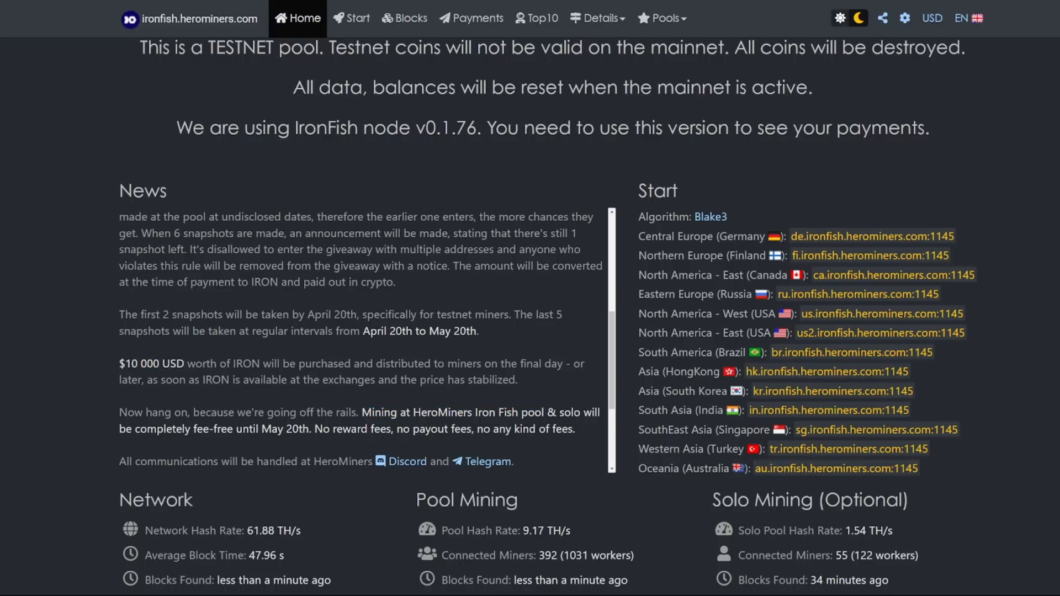
pyautogui.moveTo(124, 430); pyautogui.dragTo(476, 430)
pyautogui.click(313, 430)
pyautogui.click(392, 429)
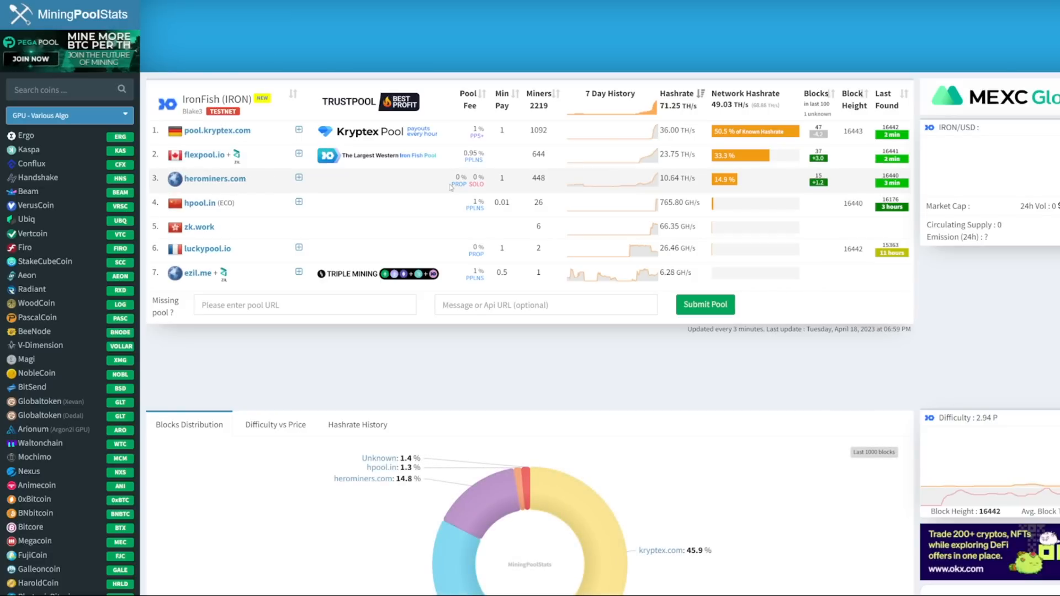
pyautogui.moveTo(454, 179); pyautogui.dragTo(487, 186)
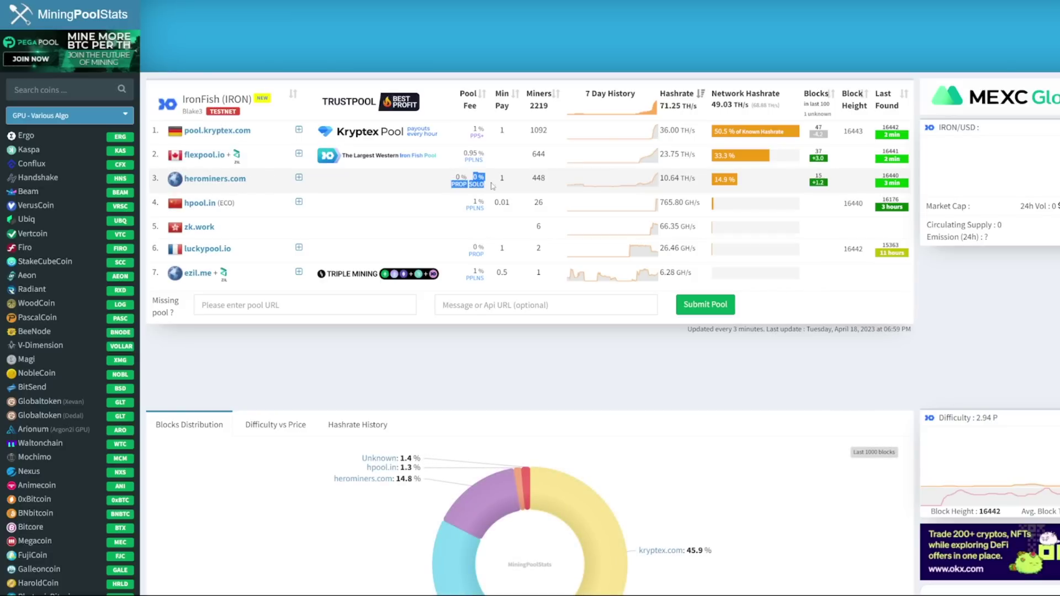
pyautogui.click(534, 82)
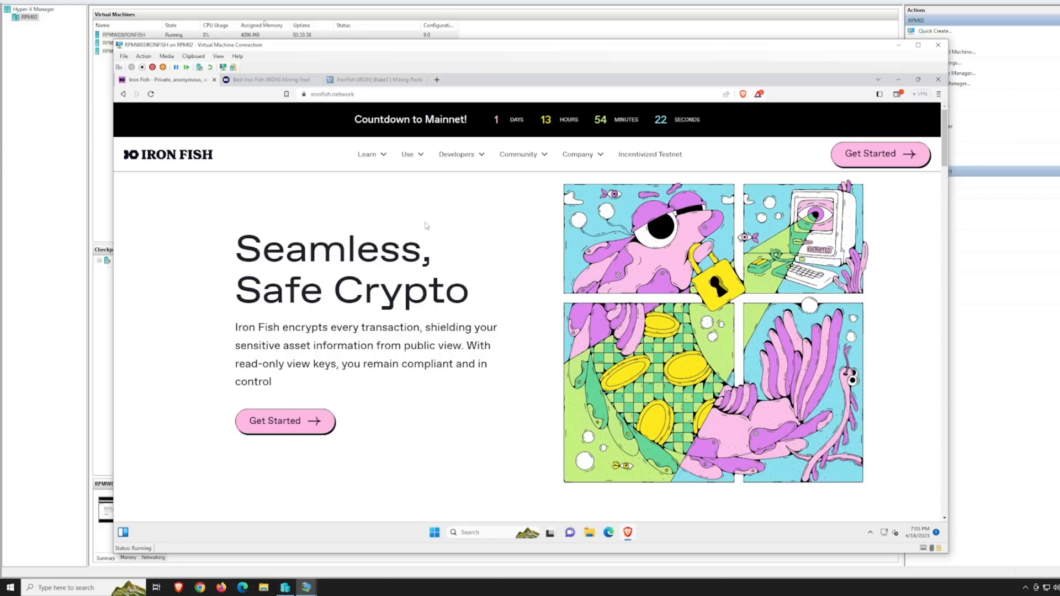
pyautogui.moveTo(411, 154)
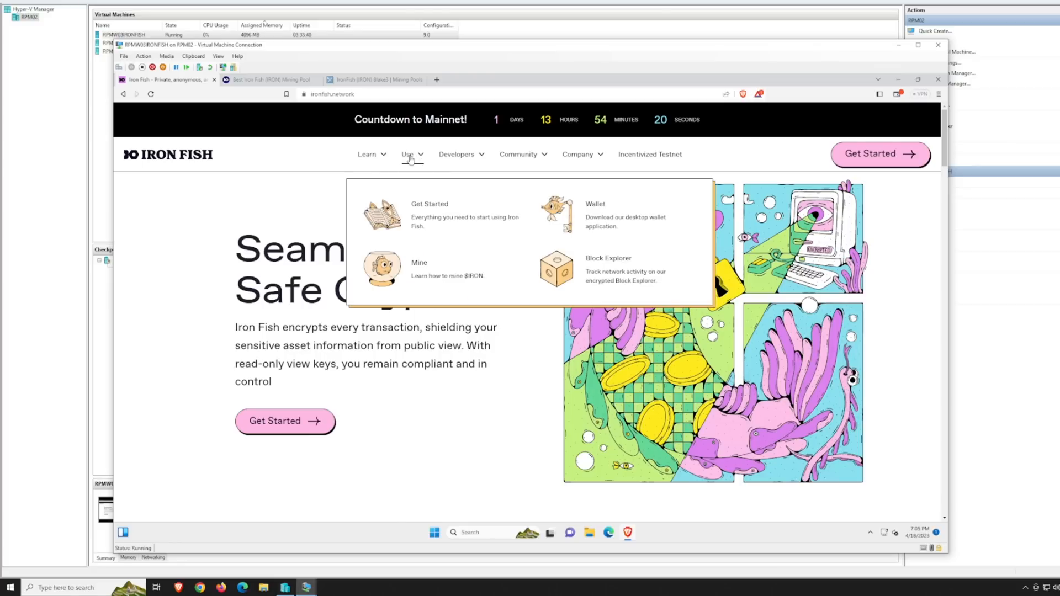
# Go to the Iron Fish Wallet page and read the desktop wallet launch note.
pyautogui.click(601, 215)
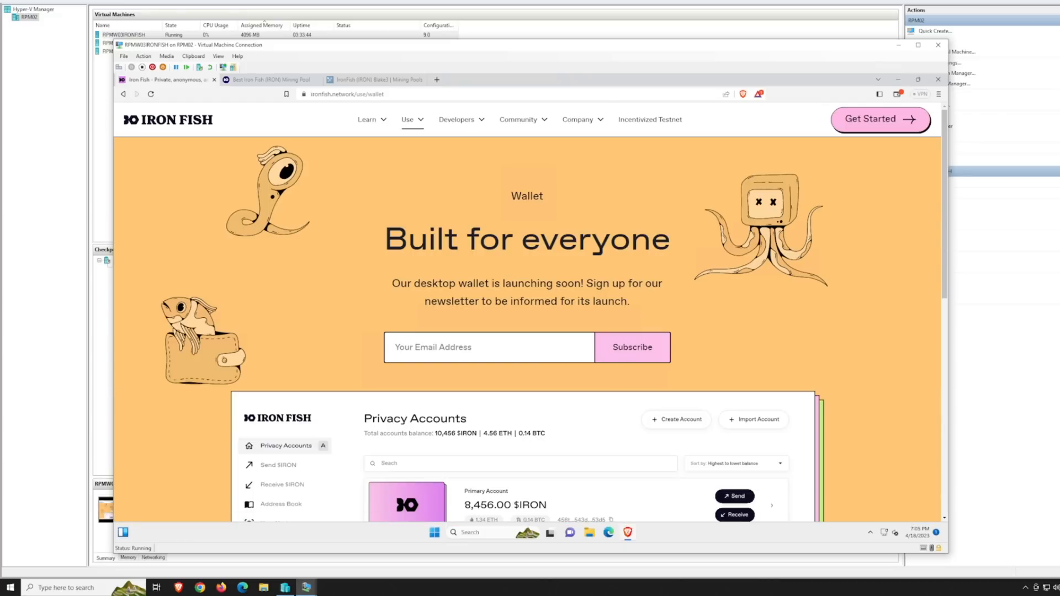
pyautogui.moveTo(391, 284); pyautogui.dragTo(686, 304)
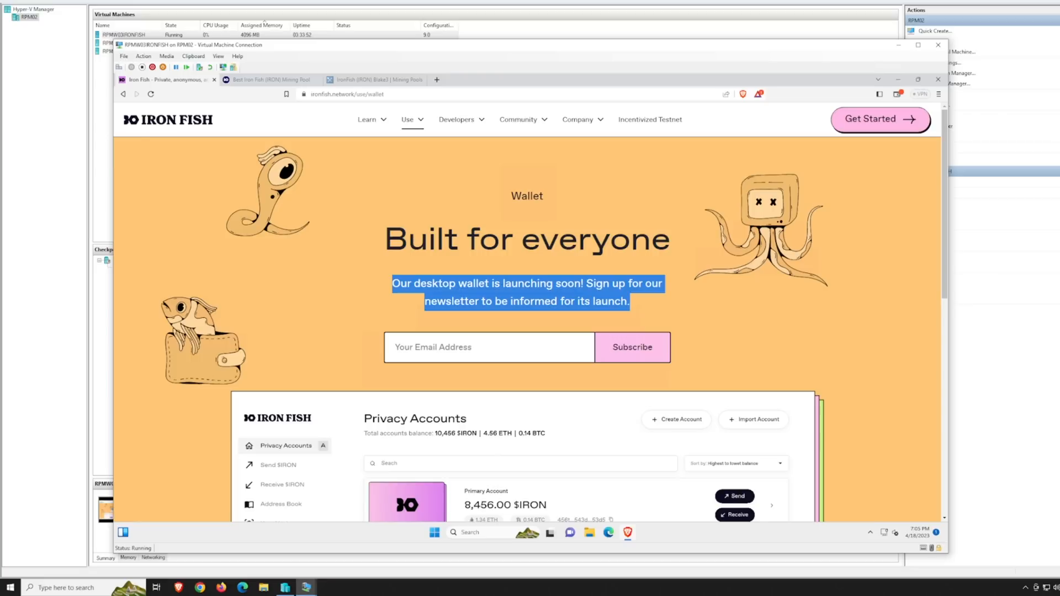
pyautogui.click(527, 248)
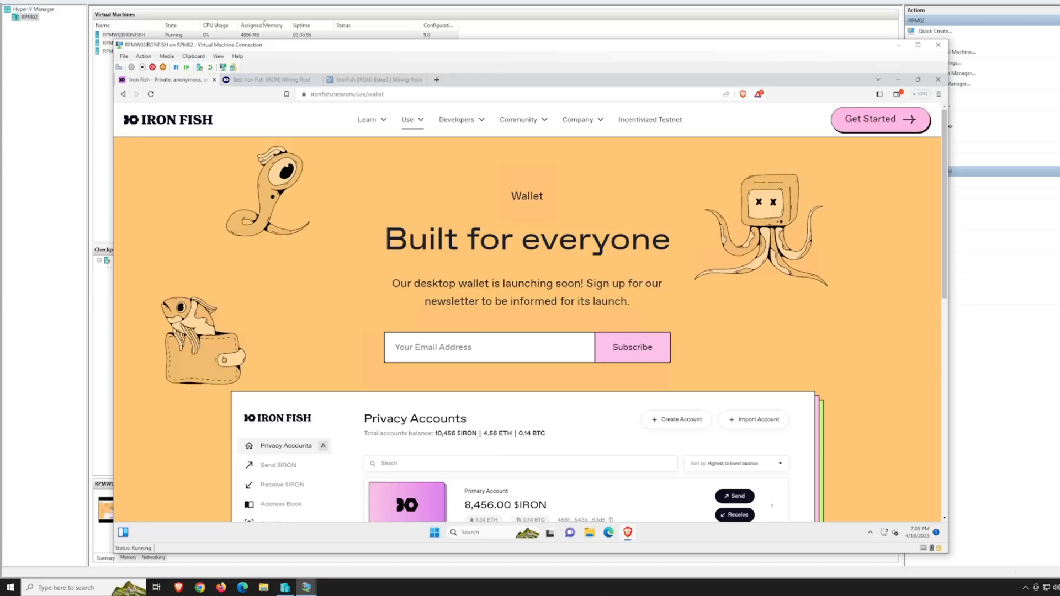
pyautogui.moveTo(414, 284); pyautogui.dragTo(655, 309)
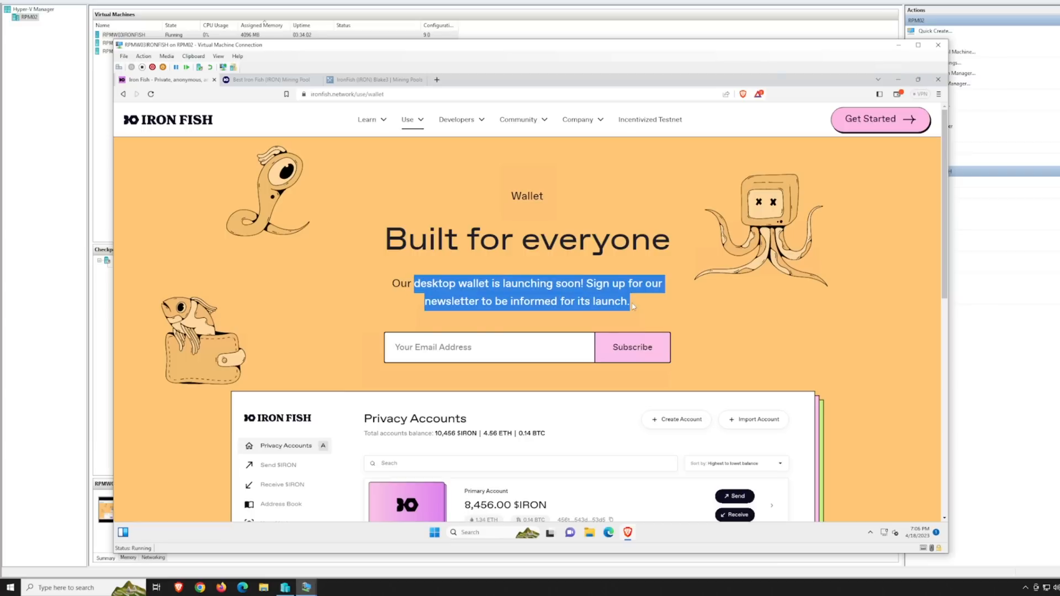
pyautogui.click(527, 249)
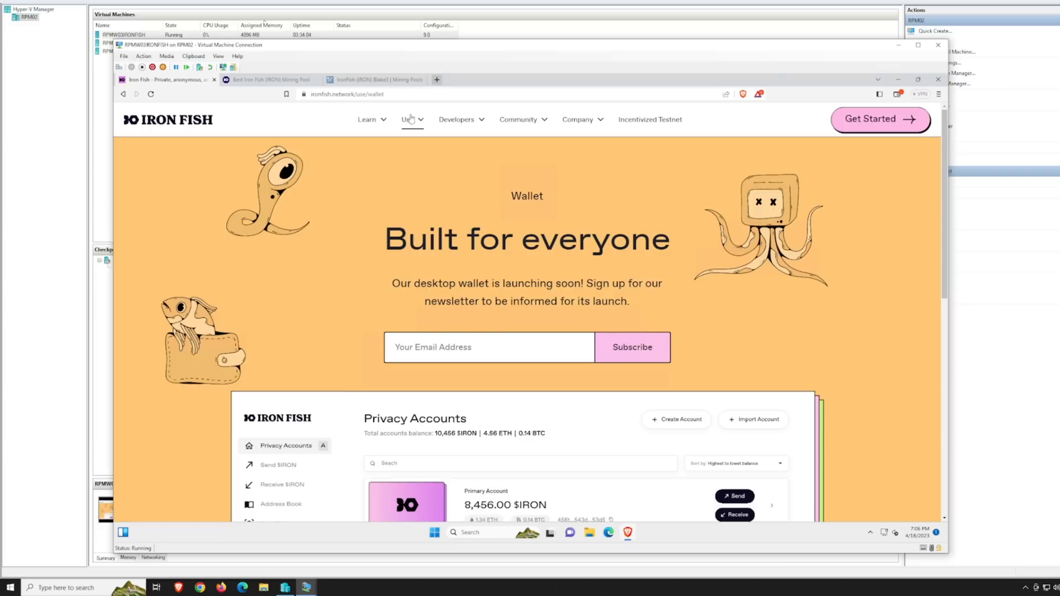
# Reach the Iron Fish Installation guide via Get Started and review its installation headings.
pyautogui.moveTo(412, 120)
pyautogui.click(381, 174)
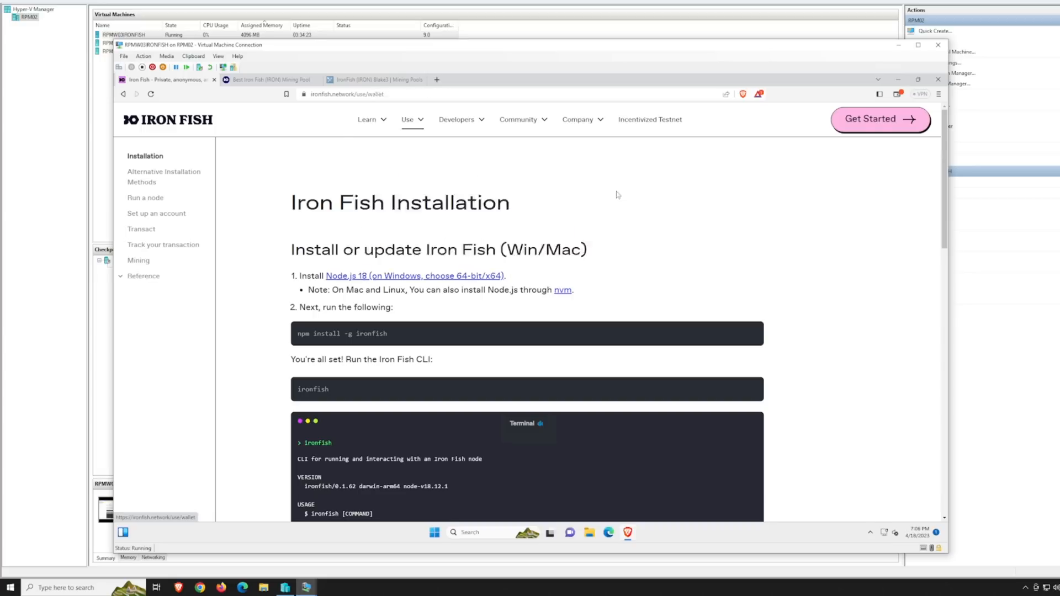
pyautogui.click(557, 199)
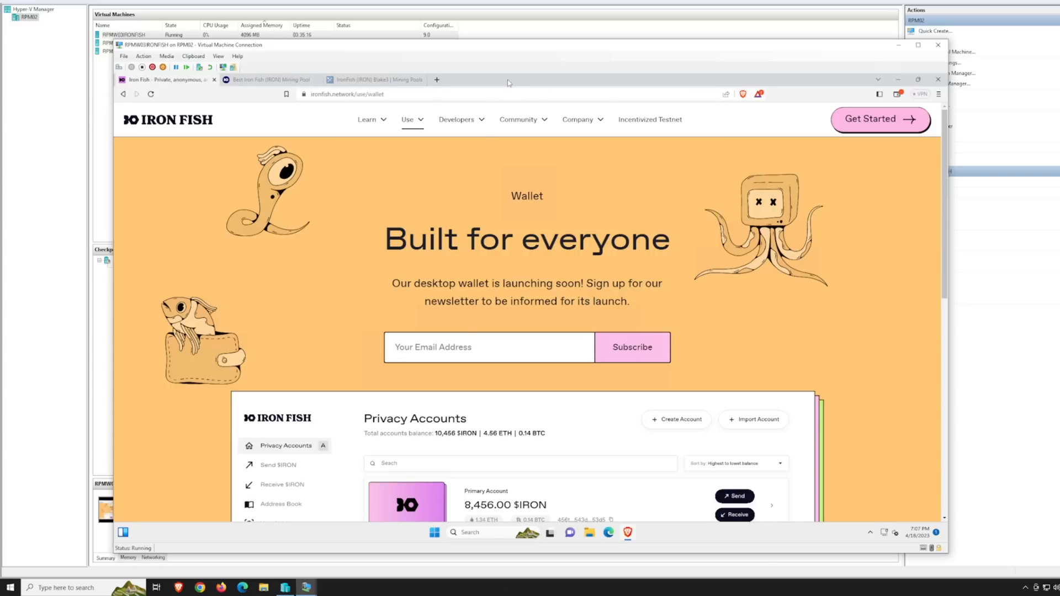
pyautogui.click(446, 189)
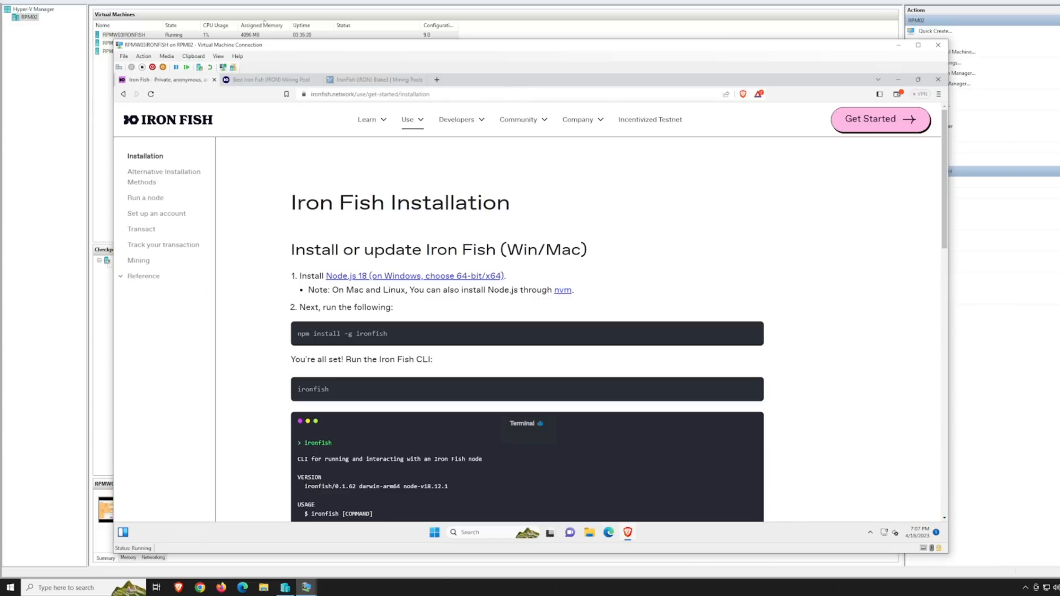
pyautogui.moveTo(291, 199); pyautogui.dragTo(499, 250)
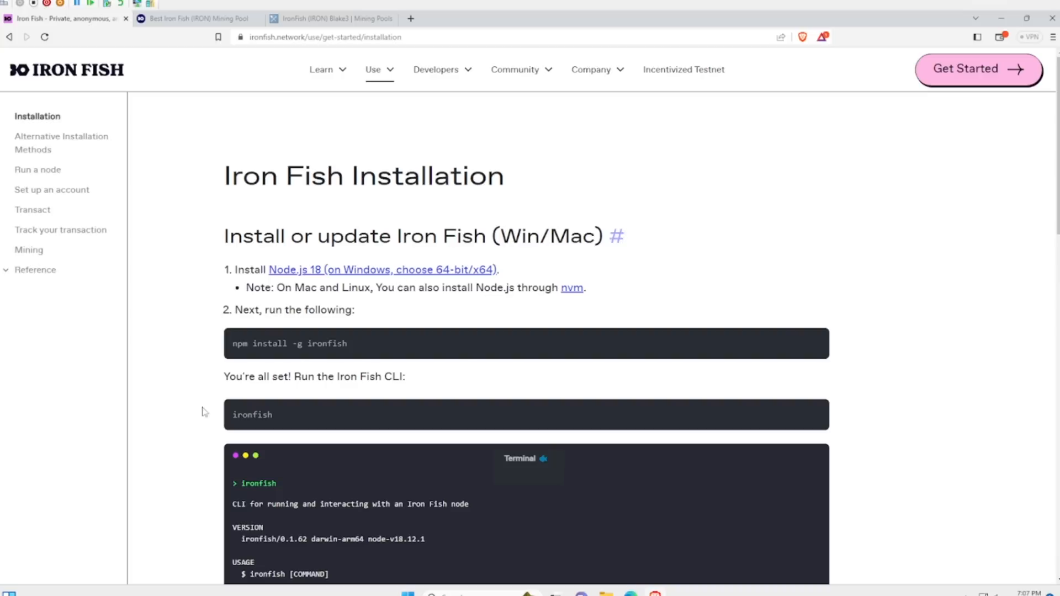
# Download the Node.js 18.16.0 LTS Windows installer to Downloads and confirm it finished.
pyautogui.click(317, 271)
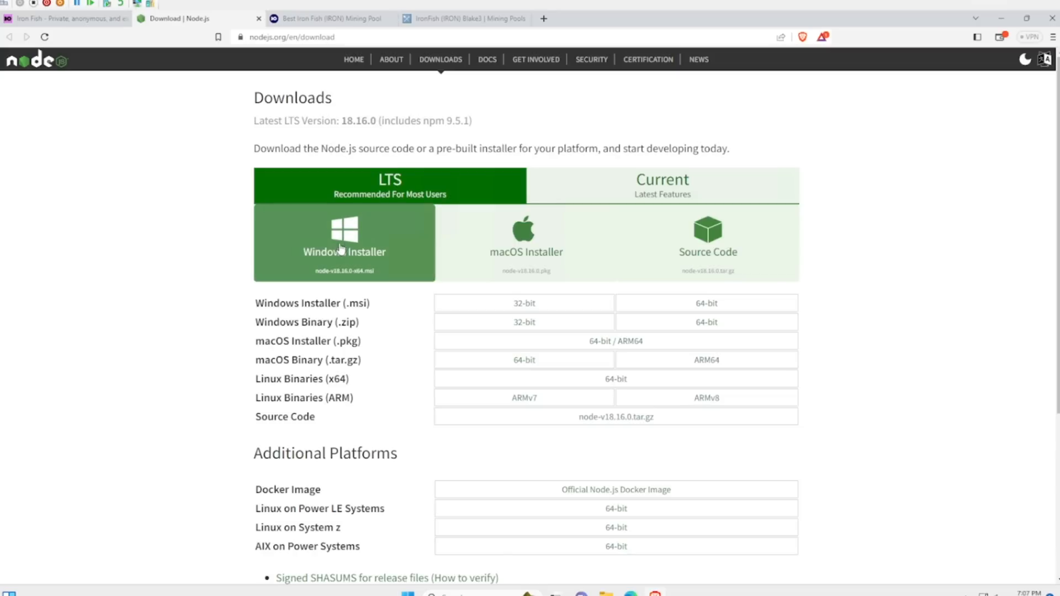
pyautogui.click(379, 260)
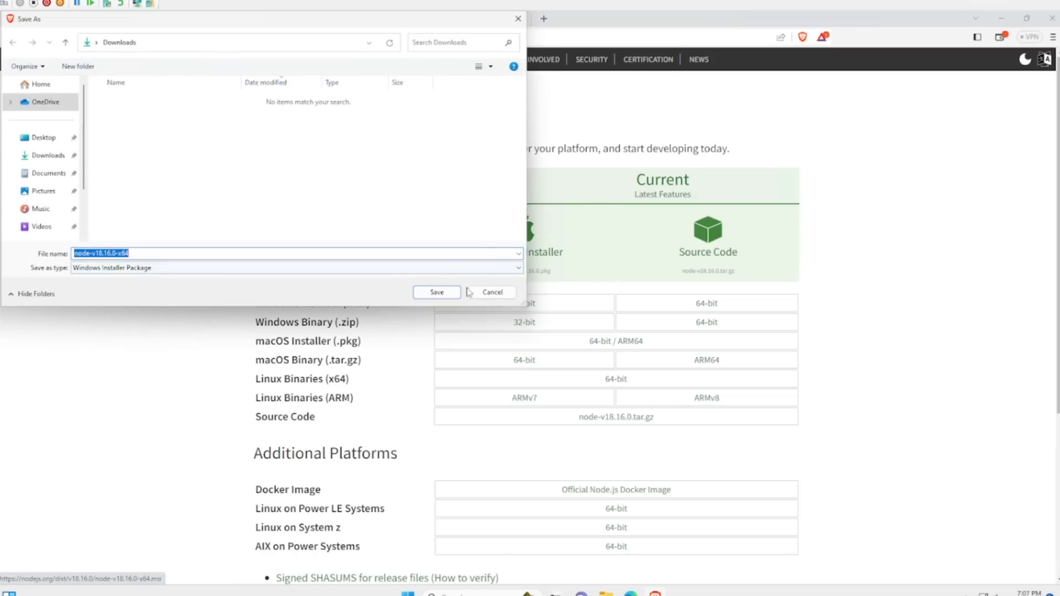
pyautogui.click(436, 292)
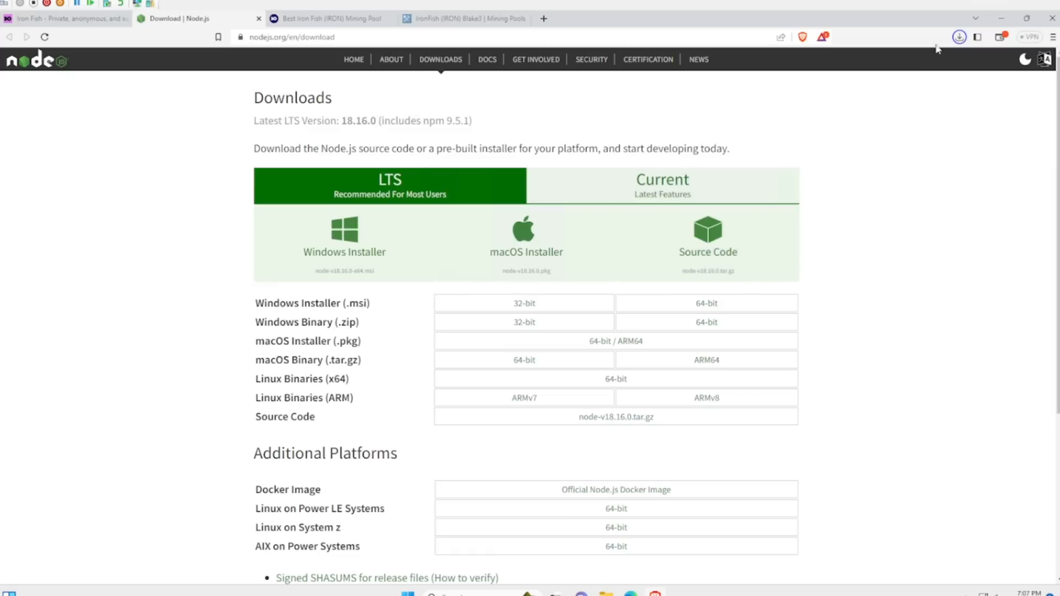
pyautogui.click(959, 37)
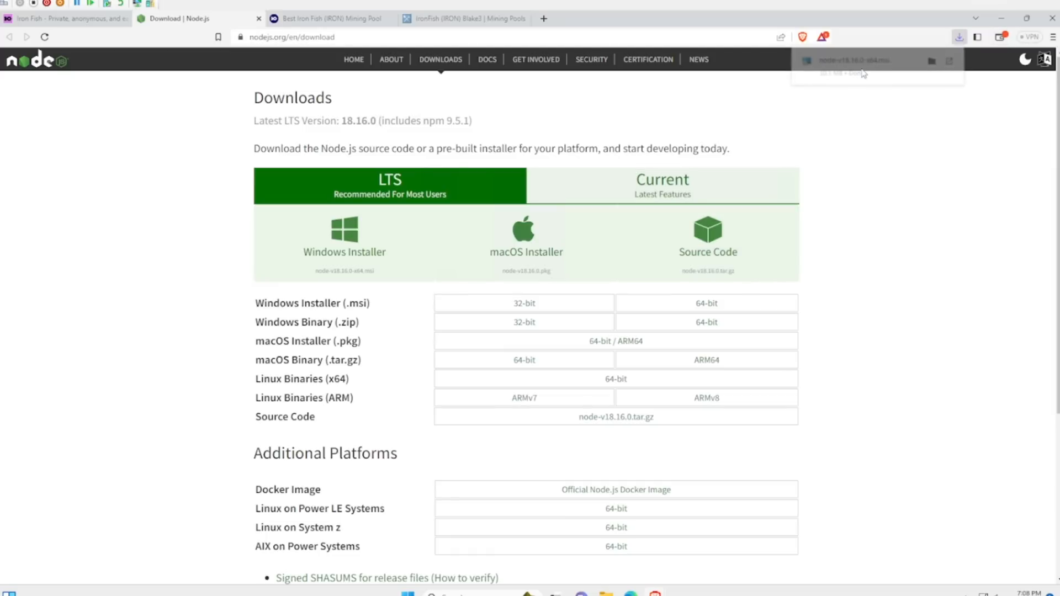
pyautogui.click(630, 140)
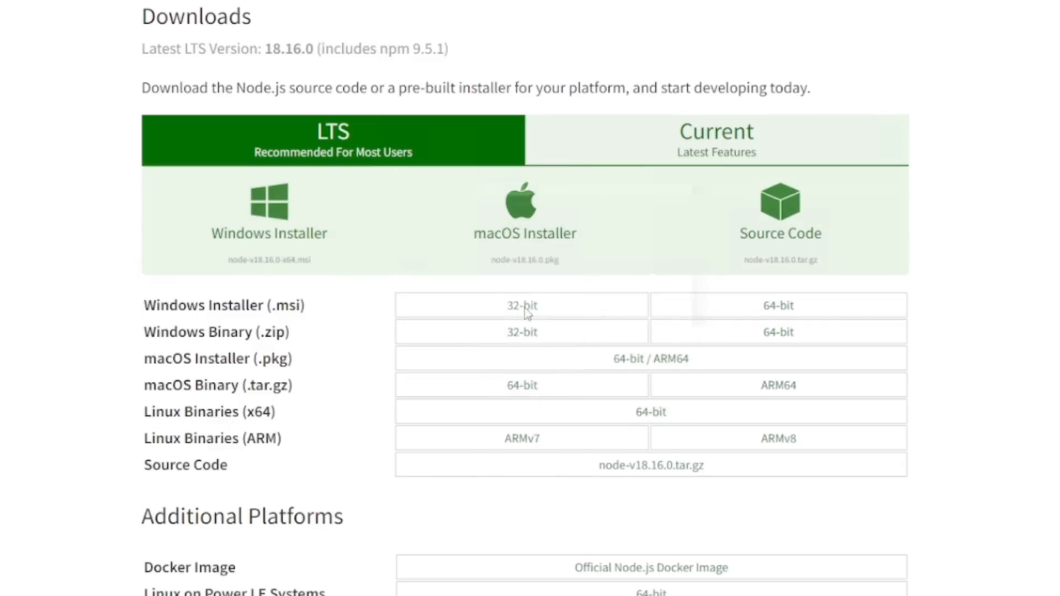
# Accept the Node.js license and keep the default install location and feature set.
pyautogui.click(621, 431)
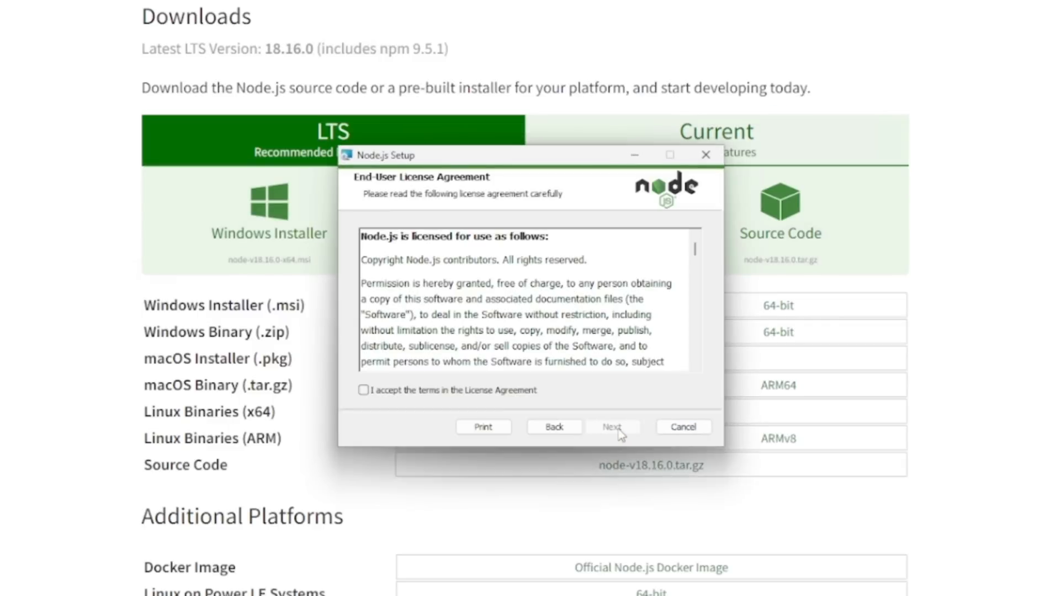
pyautogui.click(496, 391)
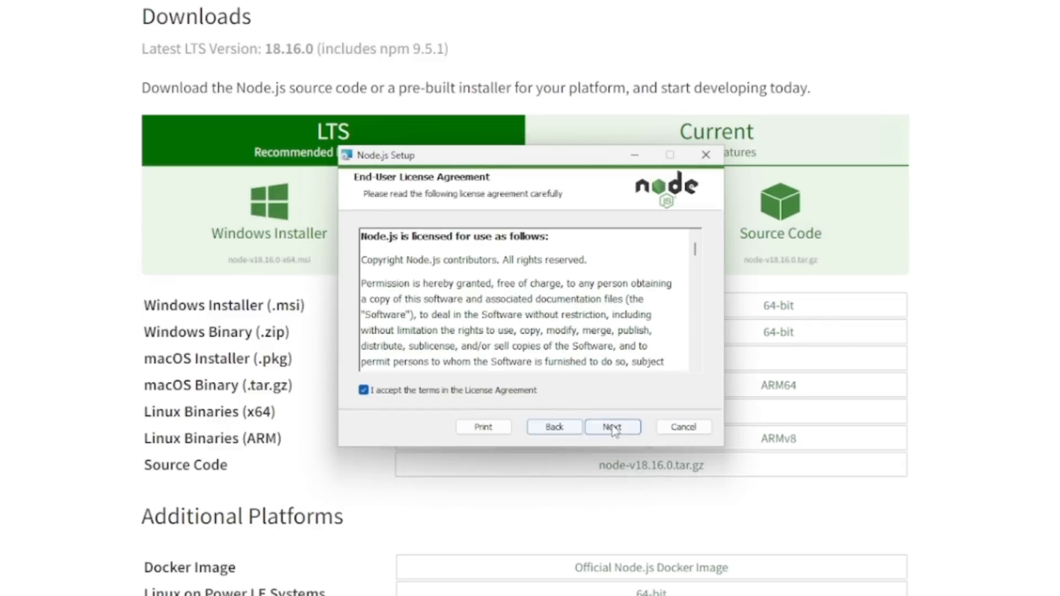
pyautogui.click(612, 427)
pyautogui.click(612, 427)
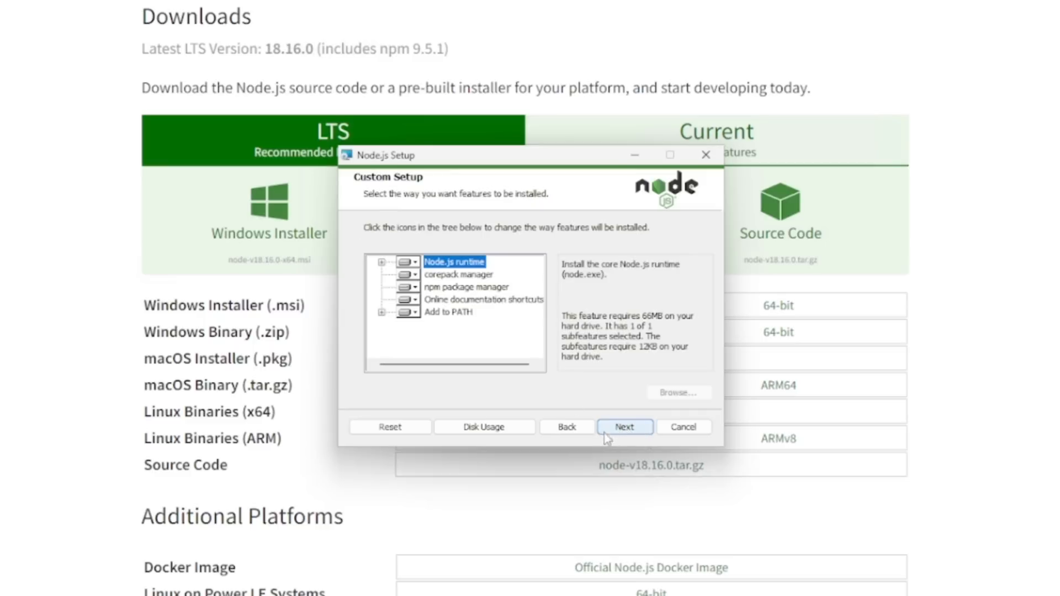
pyautogui.click(625, 426)
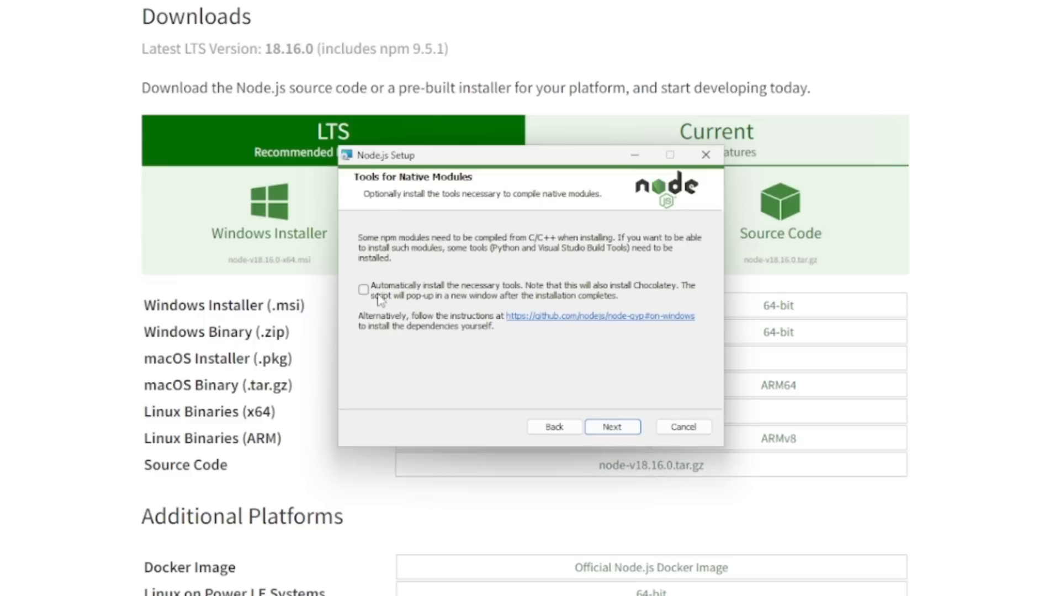
# Enable automatic installation of native-module build tools and install Node.js, approving UAC.
pyautogui.click(363, 289)
pyautogui.click(618, 431)
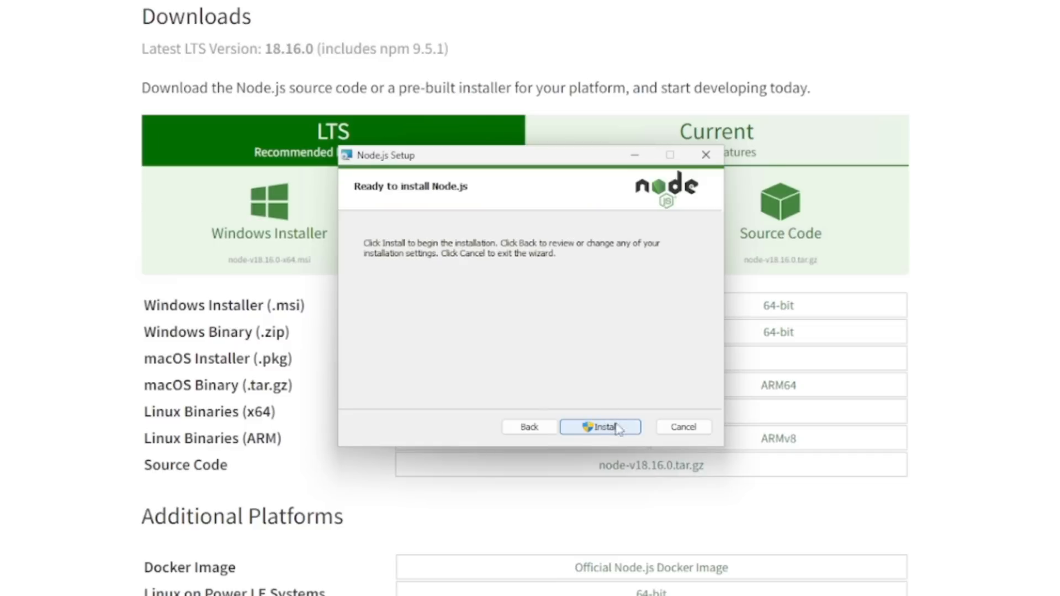
pyautogui.click(613, 427)
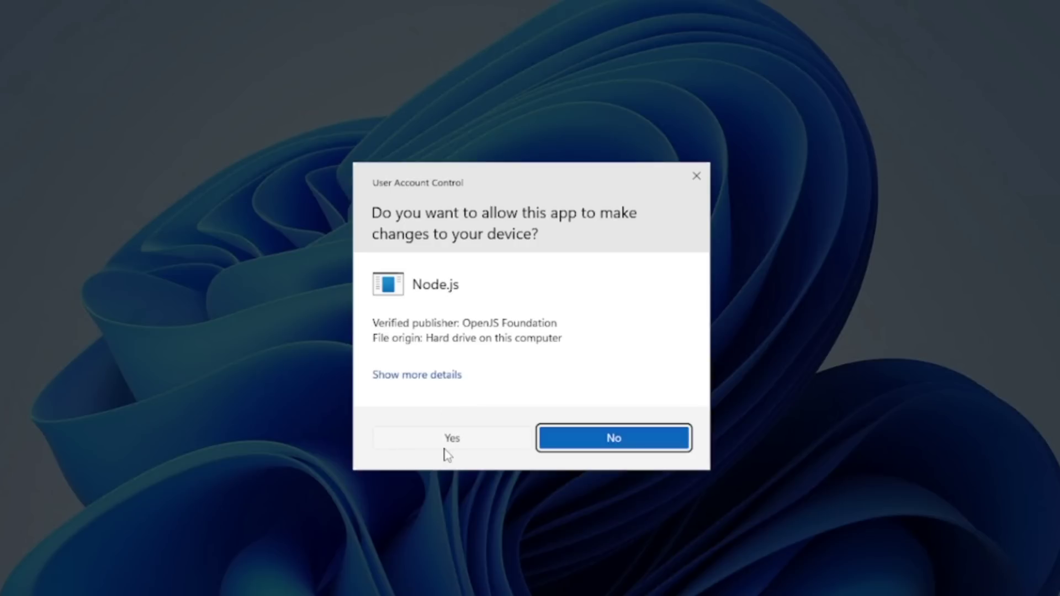
pyautogui.click(451, 438)
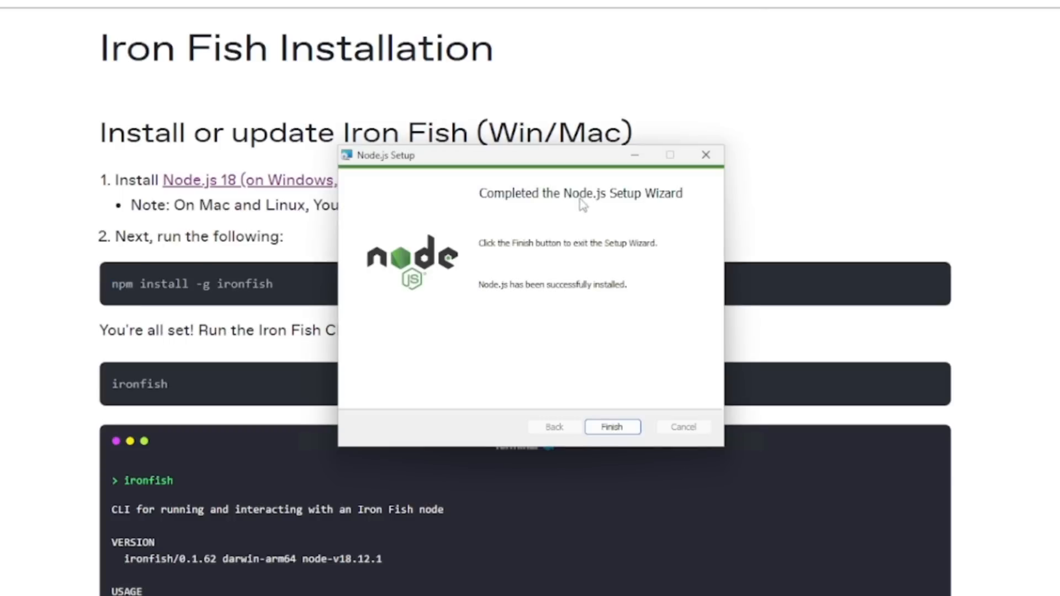
# Finish the wizard, let the tools script install Python and VS build tools via Chocolatey, then exit it.
pyautogui.click(613, 427)
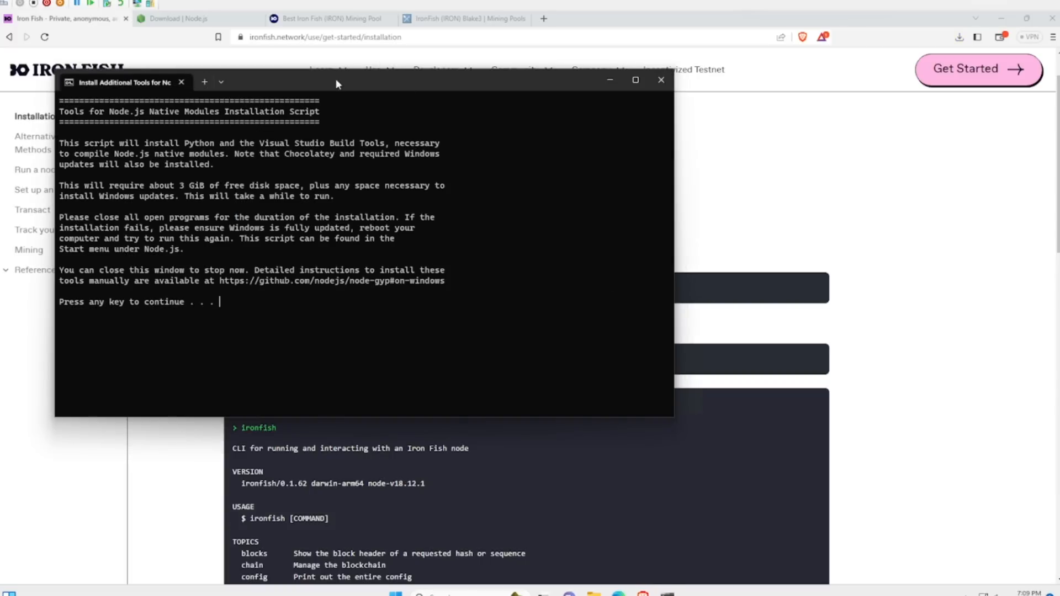
pyautogui.moveTo(335, 80); pyautogui.dragTo(464, 86)
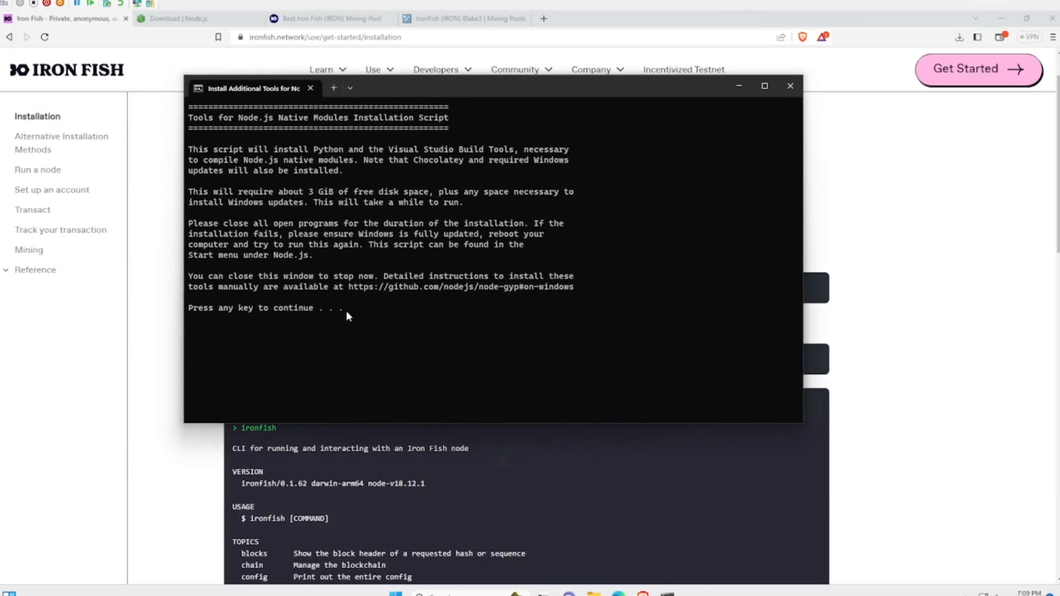
pyautogui.press('Return')
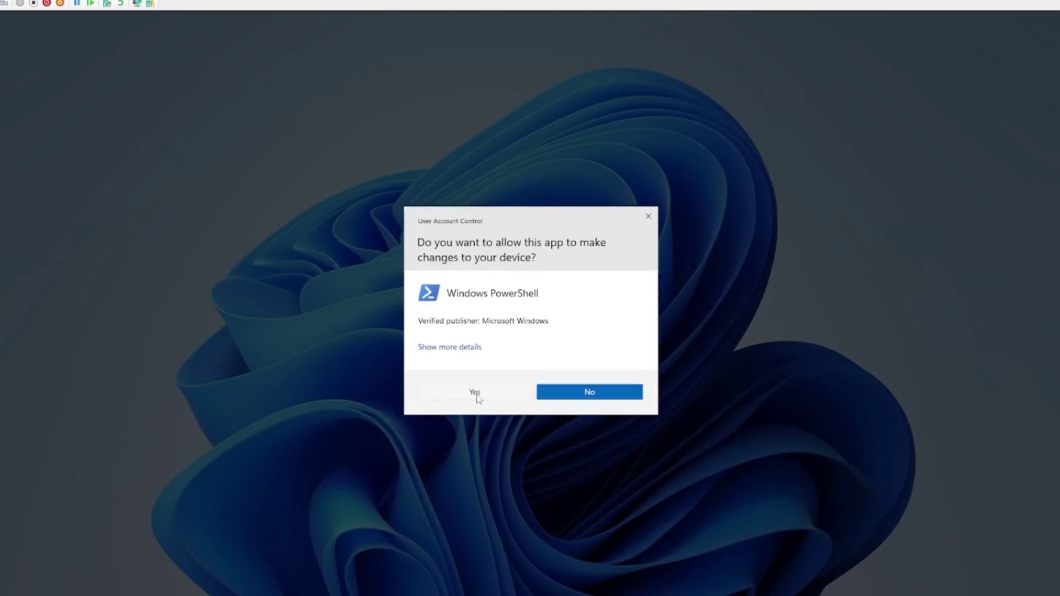
pyautogui.click(475, 392)
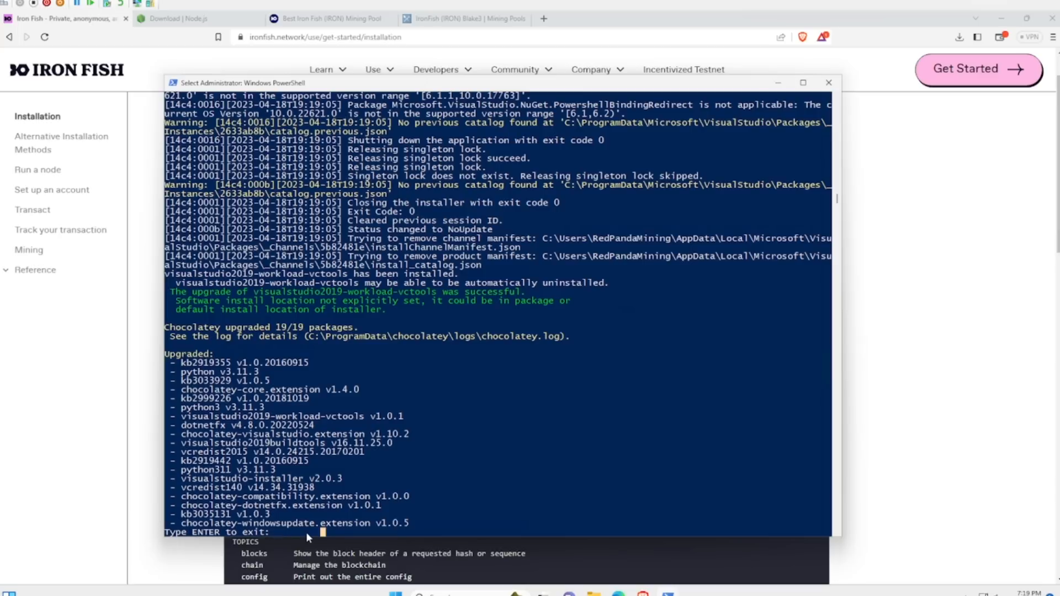
pyautogui.write('ENTER')
pyautogui.press('Return')
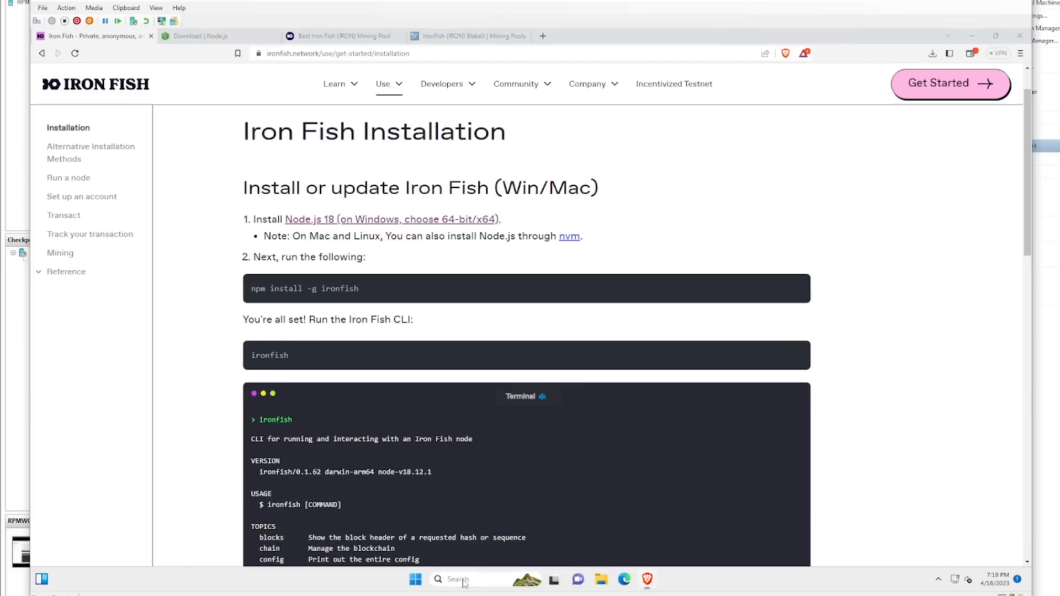
# Launch a new Windows PowerShell as administrator from the taskbar search, approving UAC.
pyautogui.click(467, 580)
pyautogui.write('powershe')
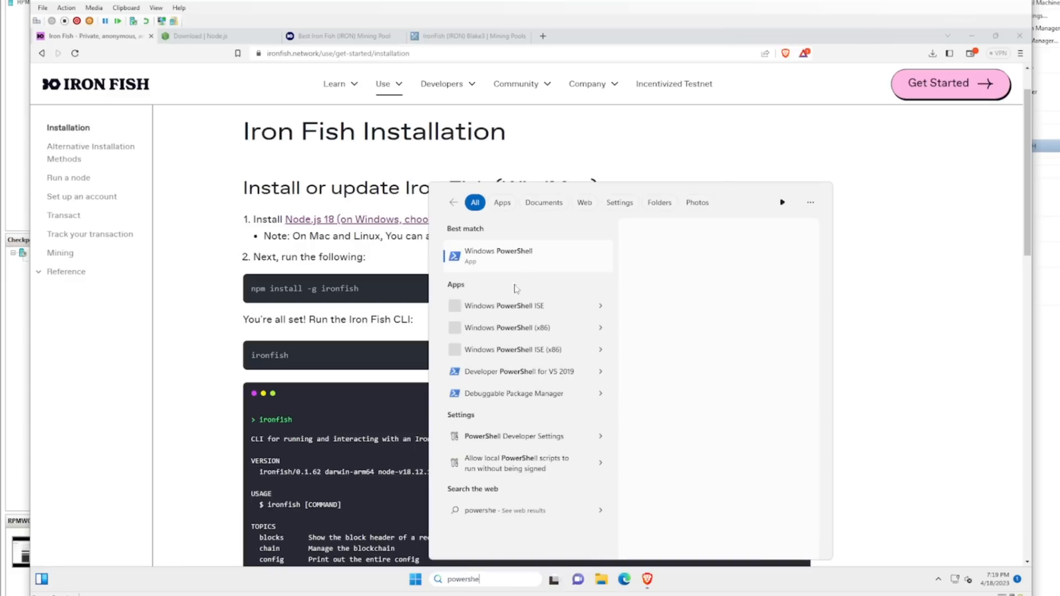
pyautogui.rightClick(474, 258)
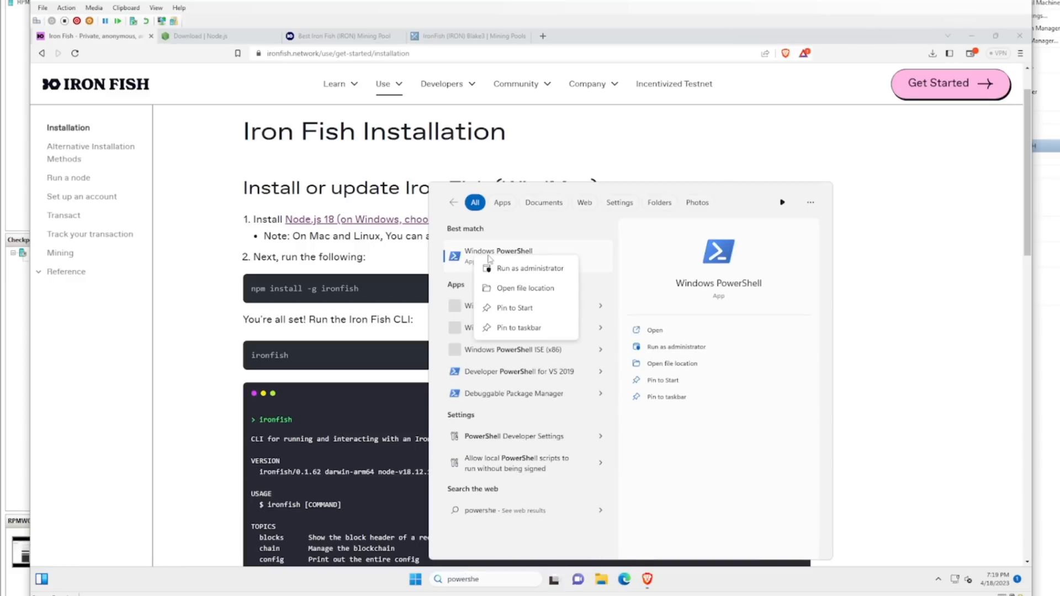
pyautogui.click(502, 268)
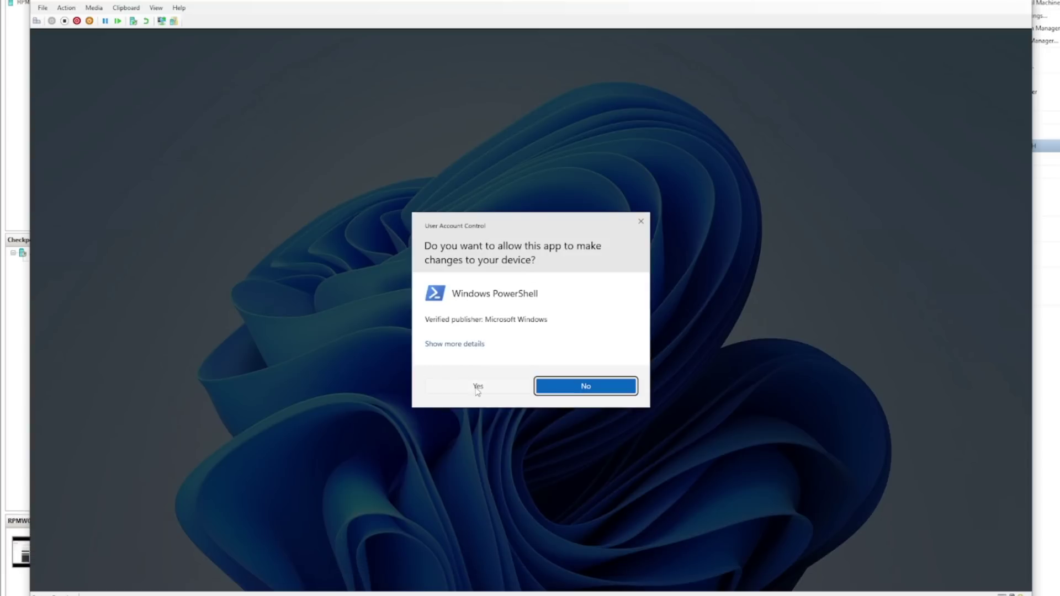
pyautogui.click(582, 385)
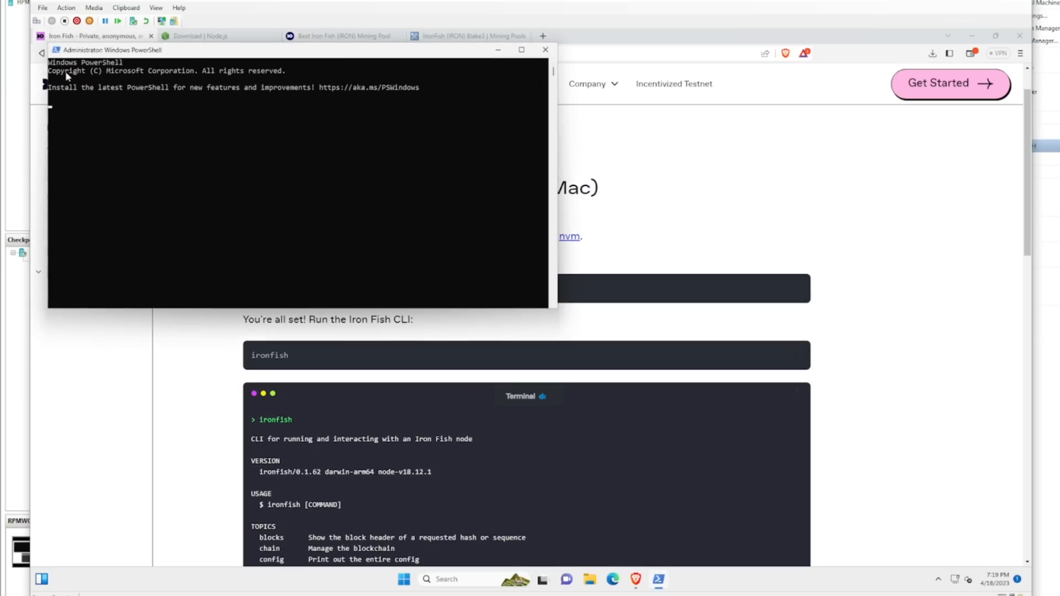
# Run 'npm install -g ironfish' copied from the installation page in PowerShell.
pyautogui.moveTo(191, 50); pyautogui.dragTo(591, 229)
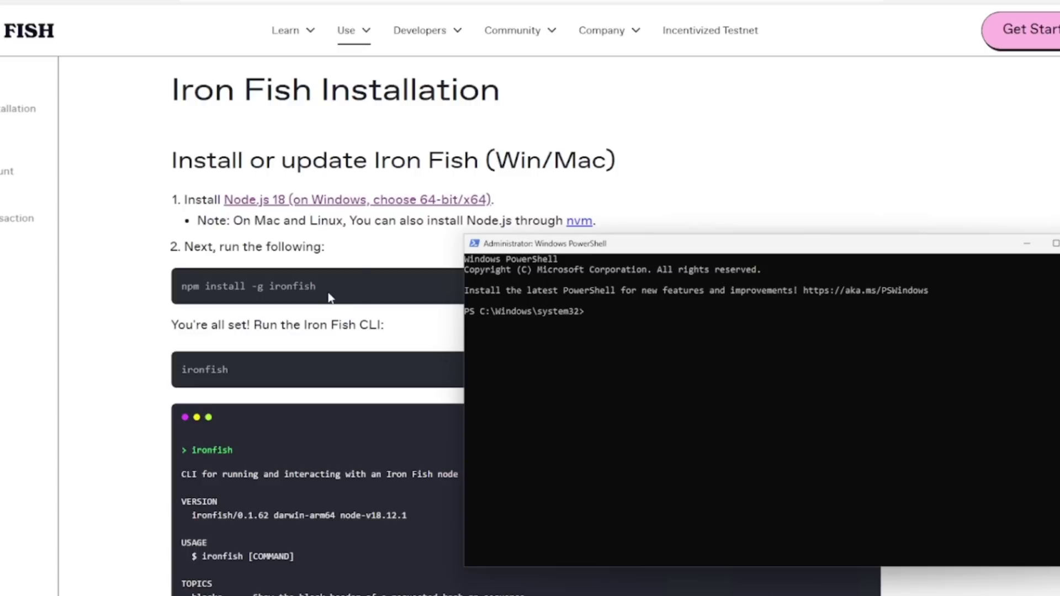
pyautogui.moveTo(316, 287); pyautogui.dragTo(180, 287)
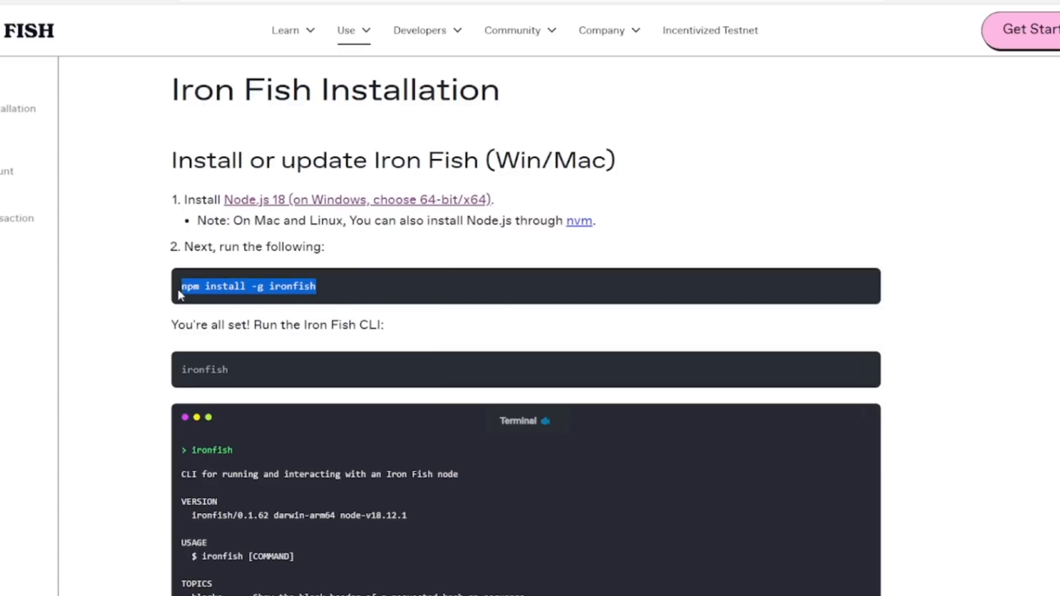
pyautogui.click(598, 425)
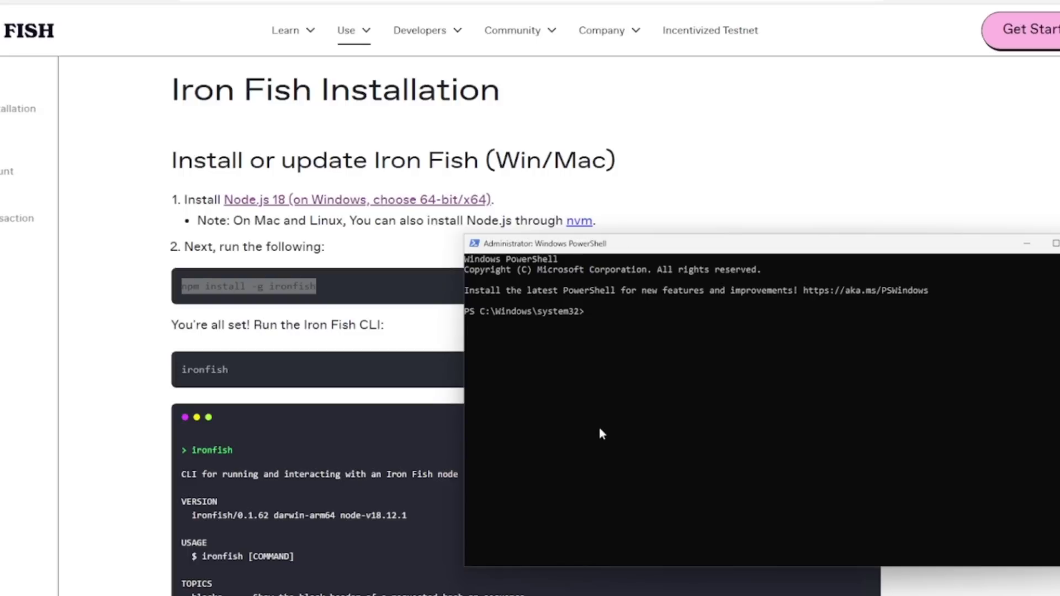
pyautogui.rightClick(622, 332)
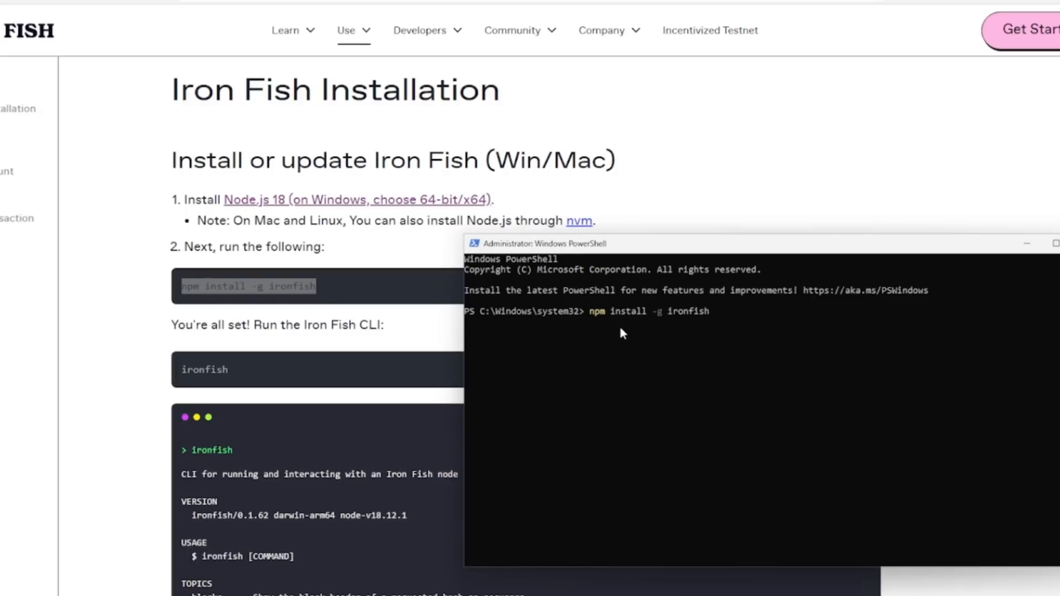
pyautogui.press('Return')
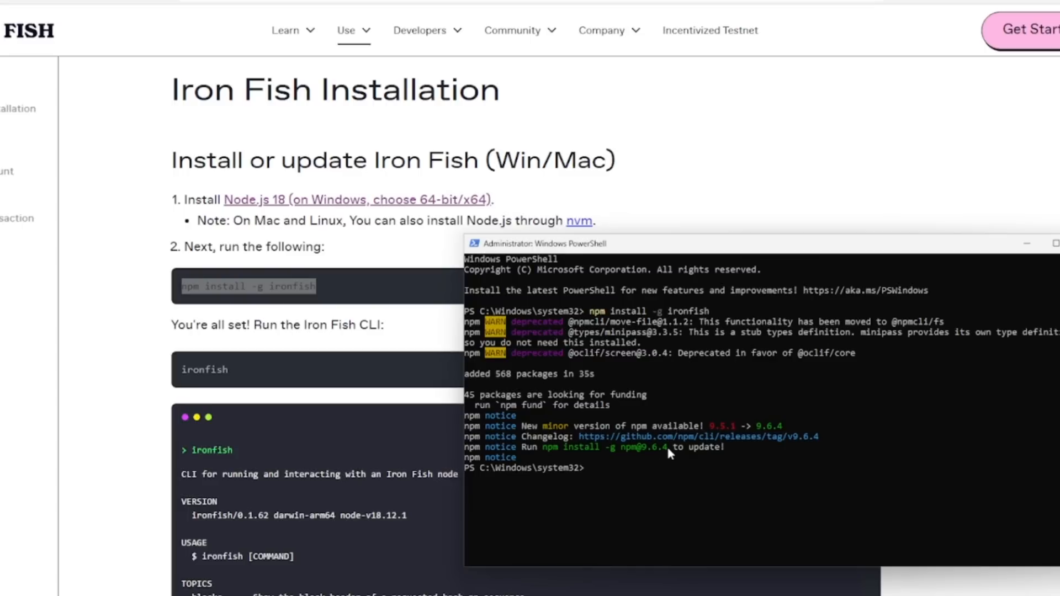
pyautogui.moveTo(666, 446)
pyautogui.mouseDown()
pyautogui.moveTo(569, 457)
pyautogui.moveTo(544, 447)
pyautogui.mouseUp()
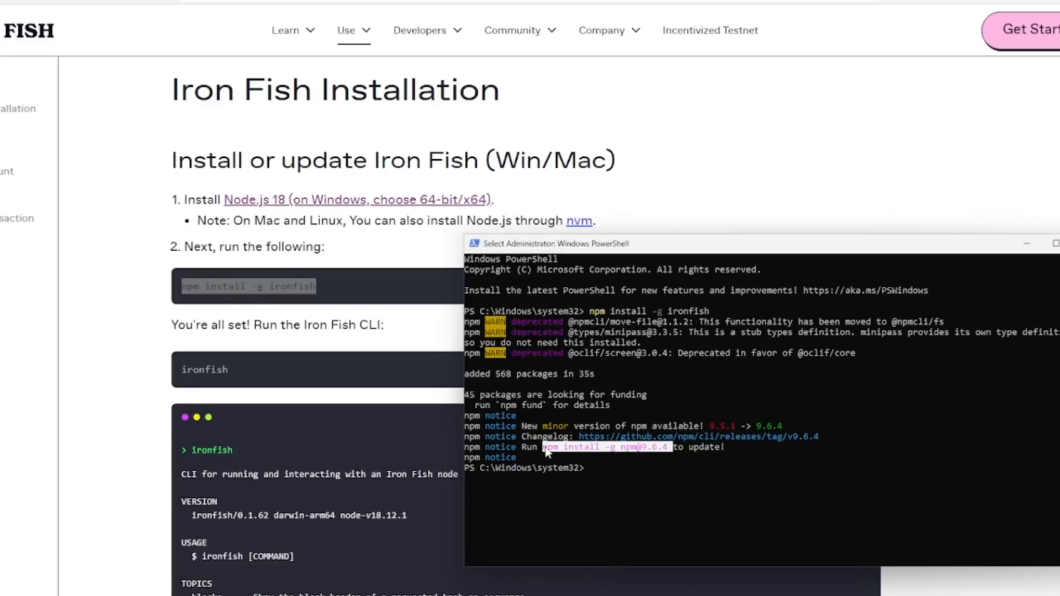
pyautogui.rightClick(547, 452)
pyautogui.rightClick(591, 469)
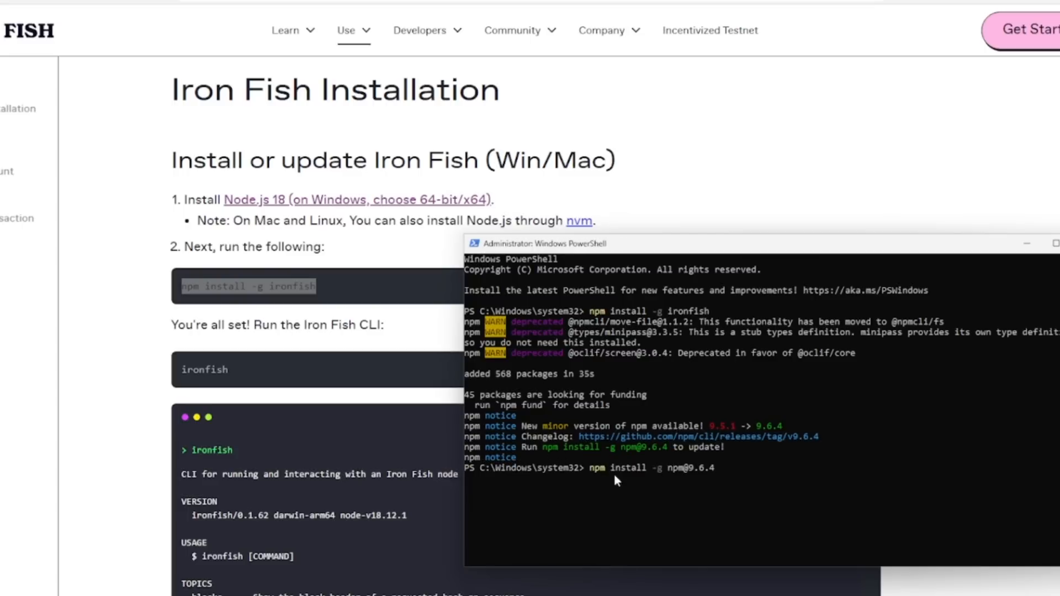
pyautogui.moveTo(543, 447); pyautogui.dragTo(557, 451)
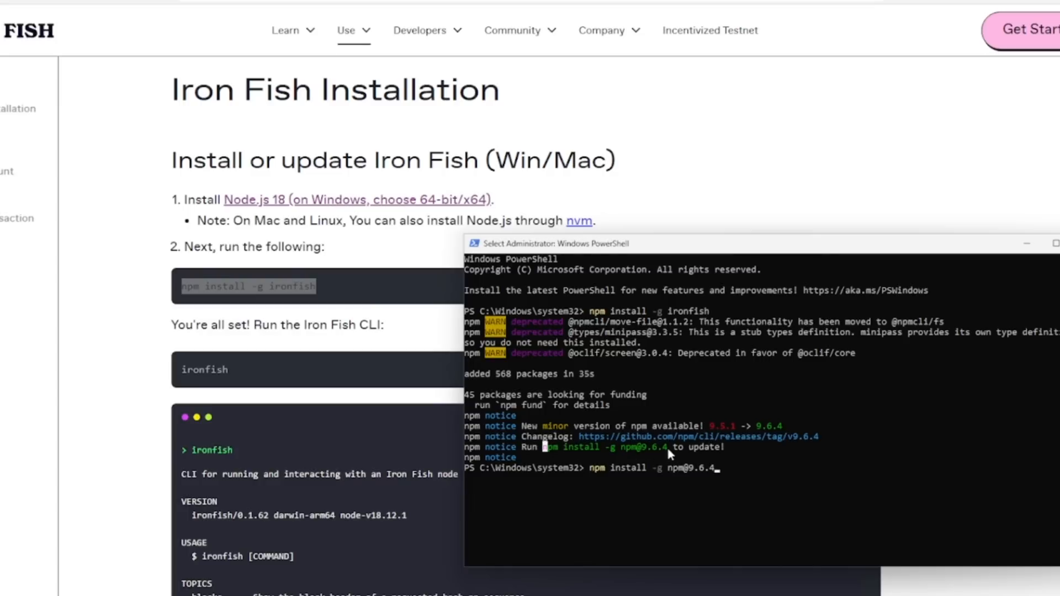
pyautogui.moveTo(668, 447); pyautogui.dragTo(564, 449)
pyautogui.rightClick(559, 451)
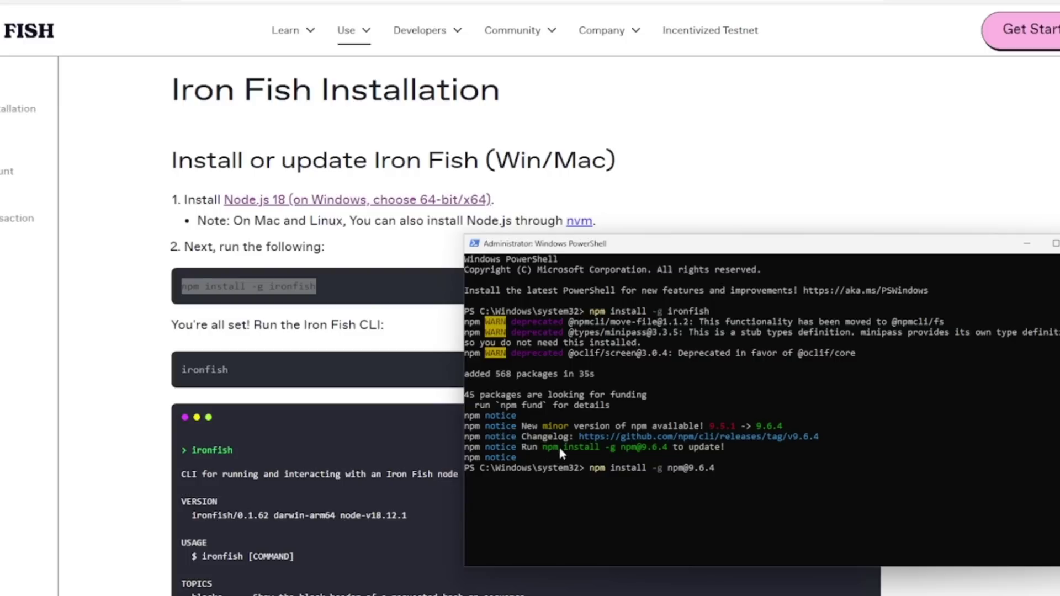
pyautogui.click(718, 471)
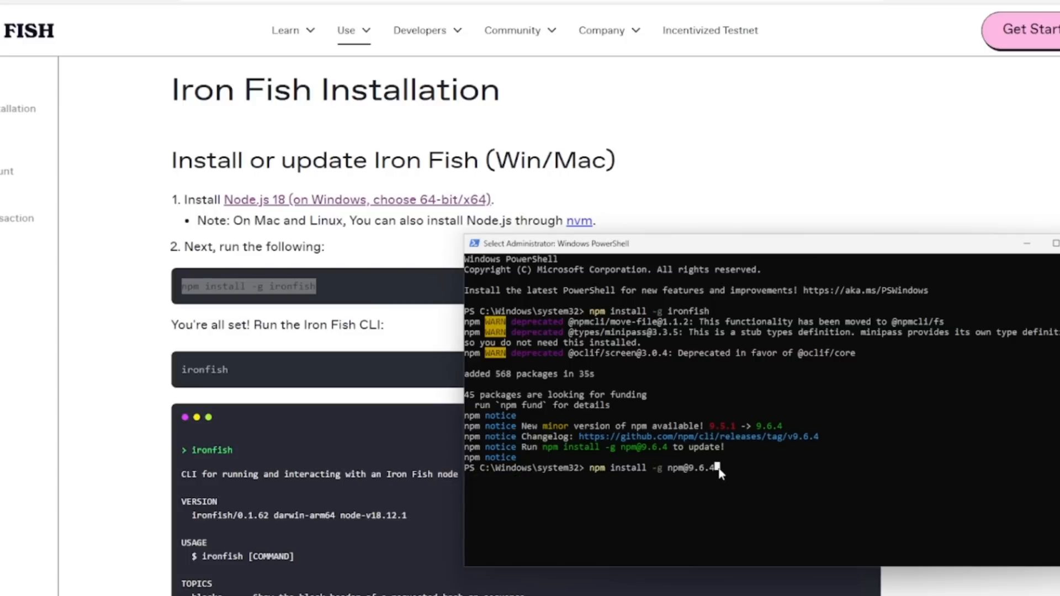
pyautogui.press('Return')
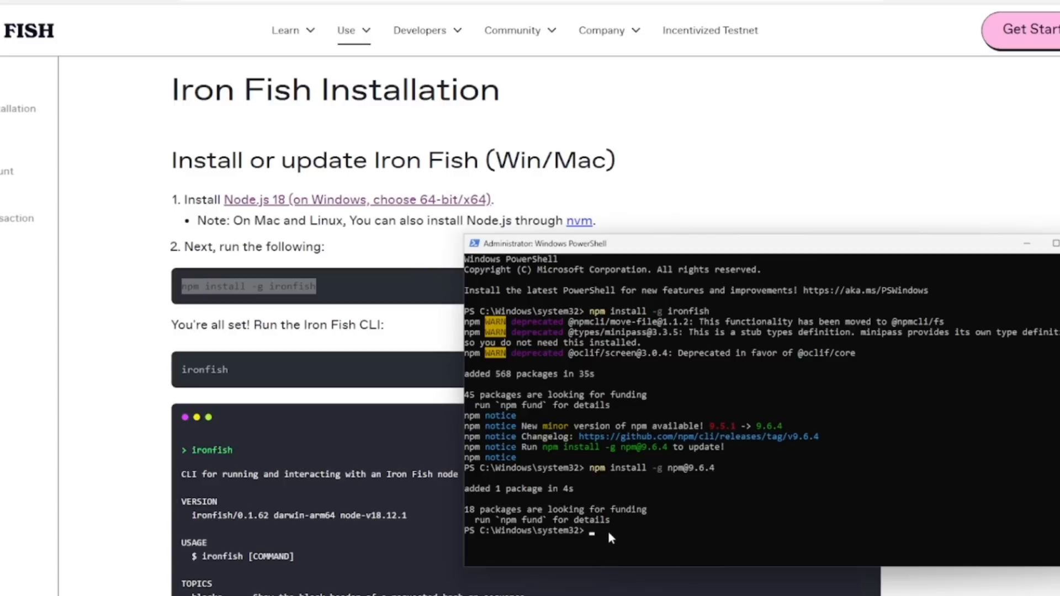
# Set execution policy RemoteSigned for CurrentUser, answer y, and run ironfish to print its 0.1.76 help.
pyautogui.click(609, 538)
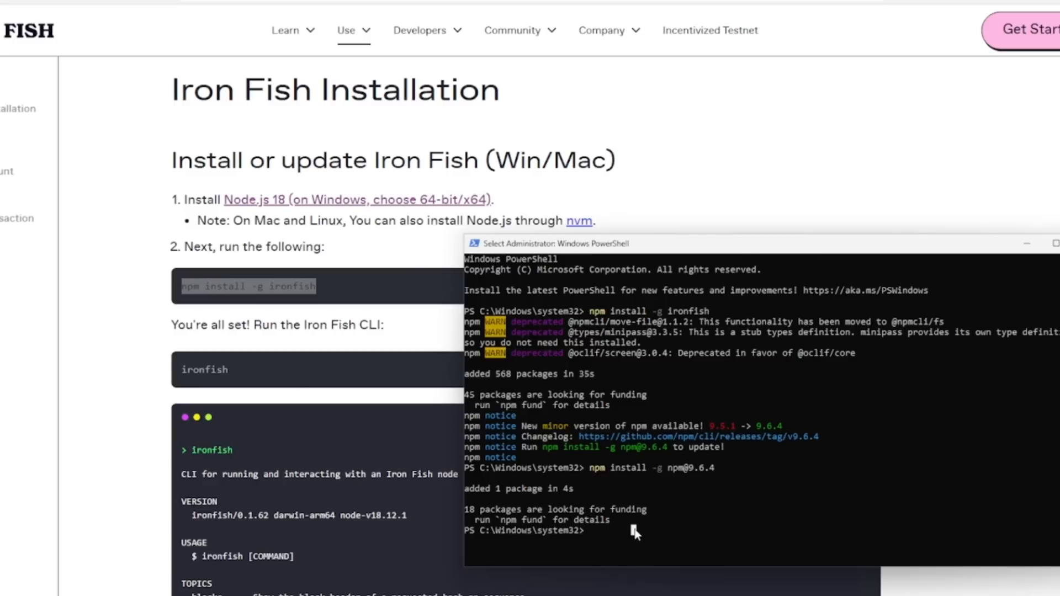
pyautogui.write('ironfish')
pyautogui.press('Return')
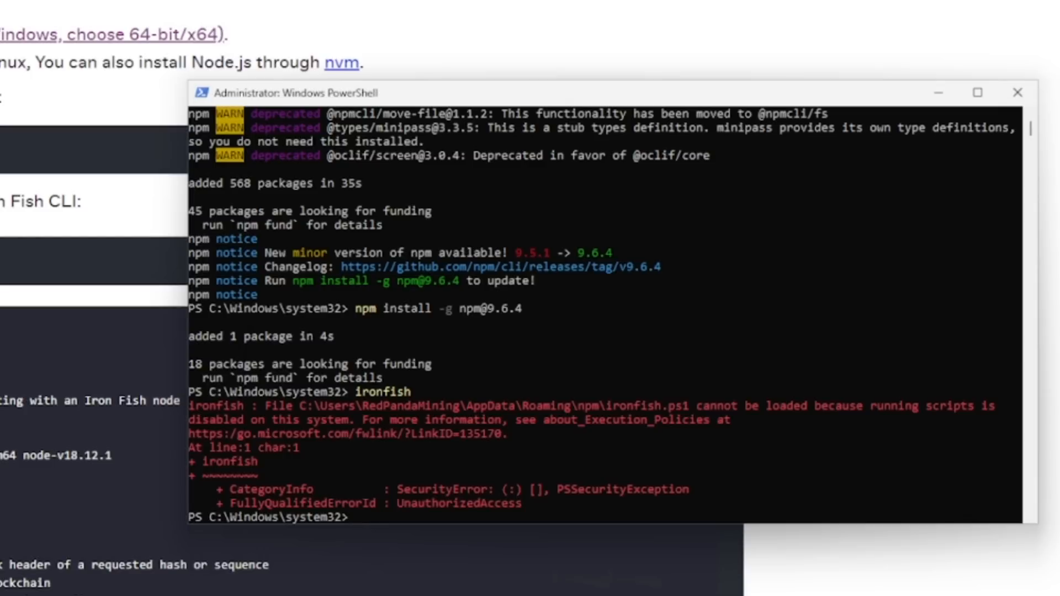
pyautogui.rightClick(352, 519)
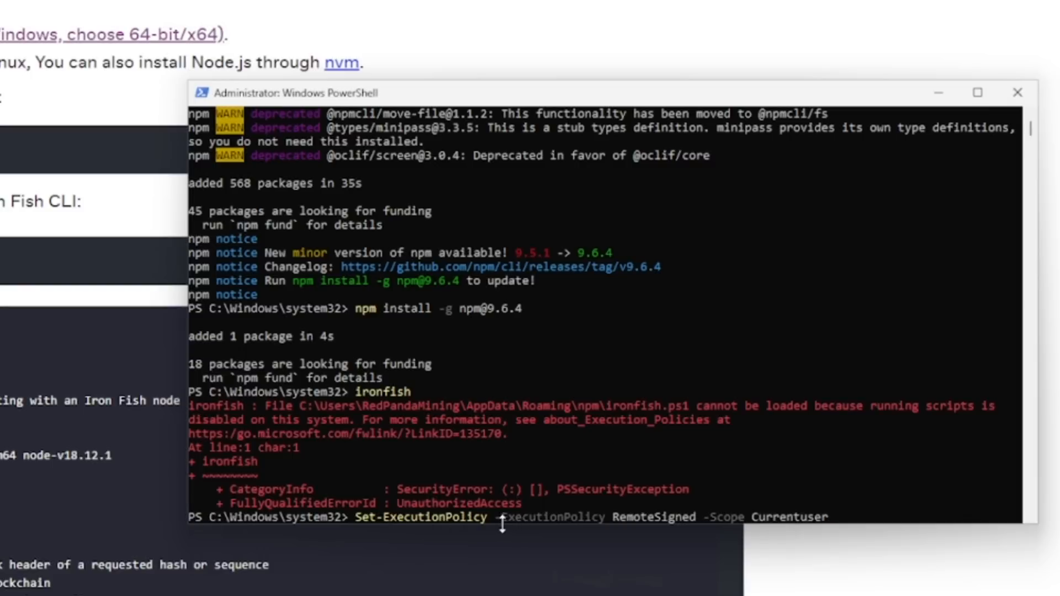
pyautogui.click(839, 517)
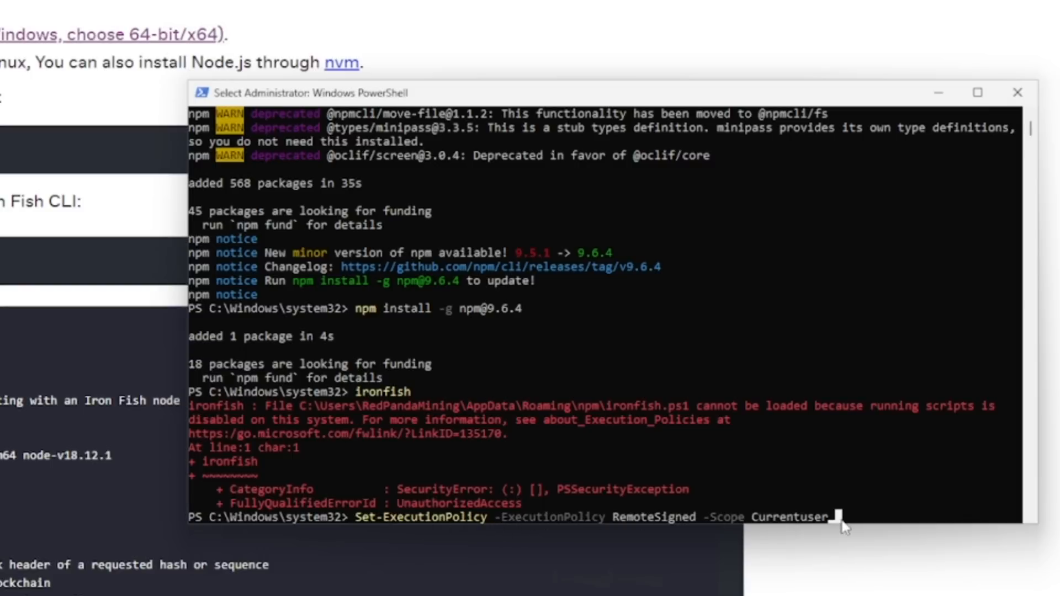
pyautogui.press('Return')
pyautogui.press('Return')
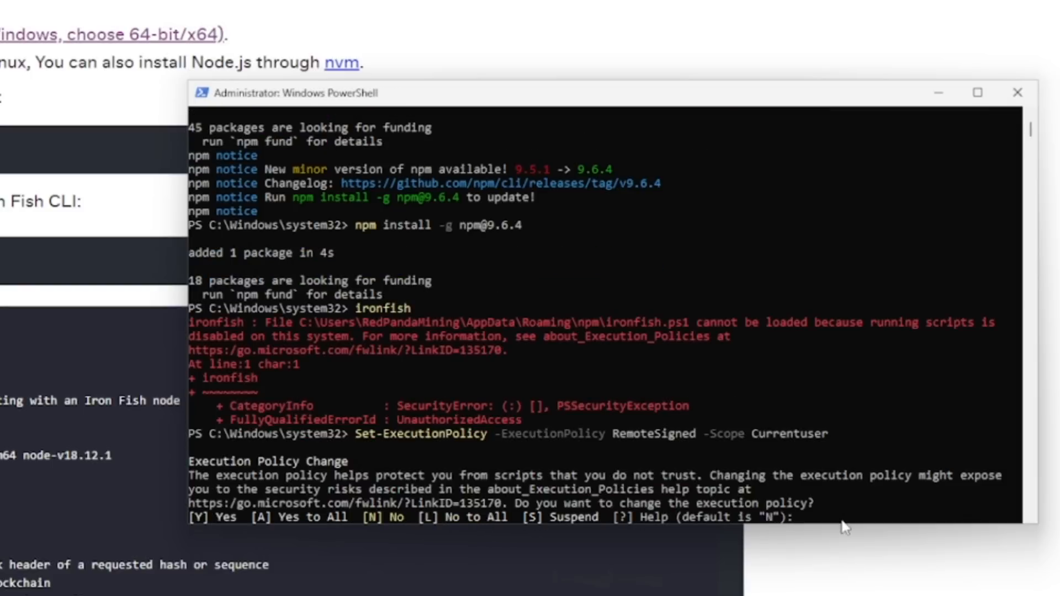
pyautogui.write('y')
pyautogui.press('Return')
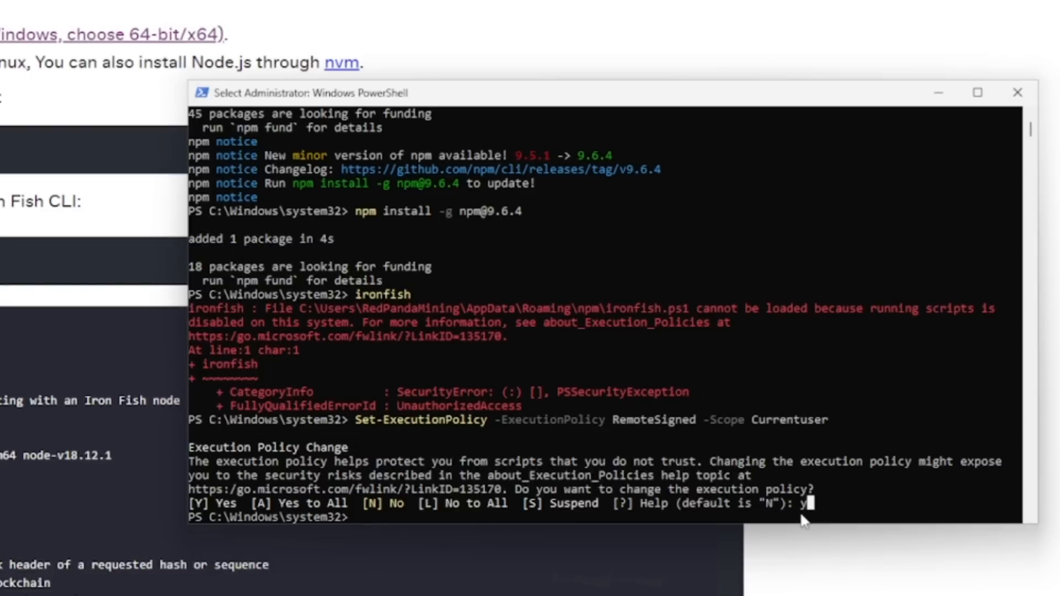
pyautogui.click(630, 517)
pyautogui.write('ironfish')
pyautogui.press('Return')
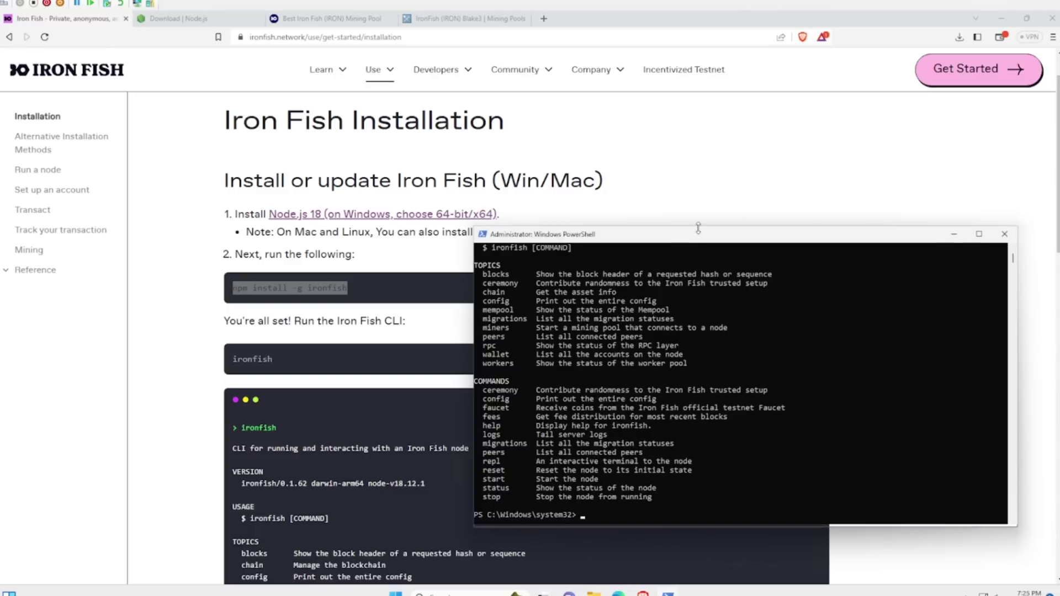
pyautogui.moveTo(698, 228); pyautogui.dragTo(698, 86)
pyautogui.scroll(-1, 388, 382)
pyautogui.scroll(-3, 387, 387)
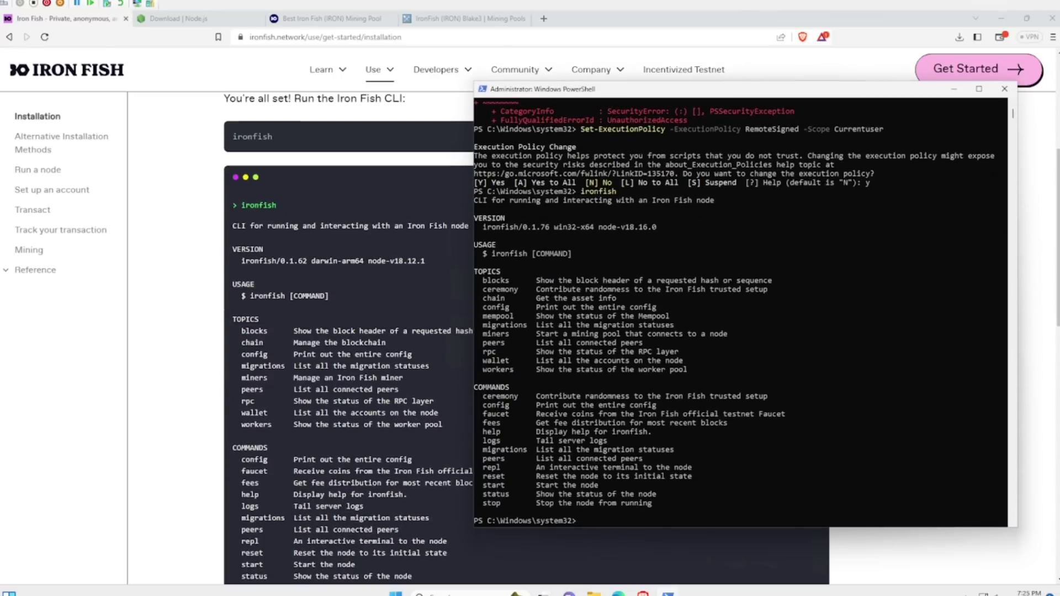
# Consult the Run a node guide and run 'ironfish start' in PowerShell.
pyautogui.click(43, 172)
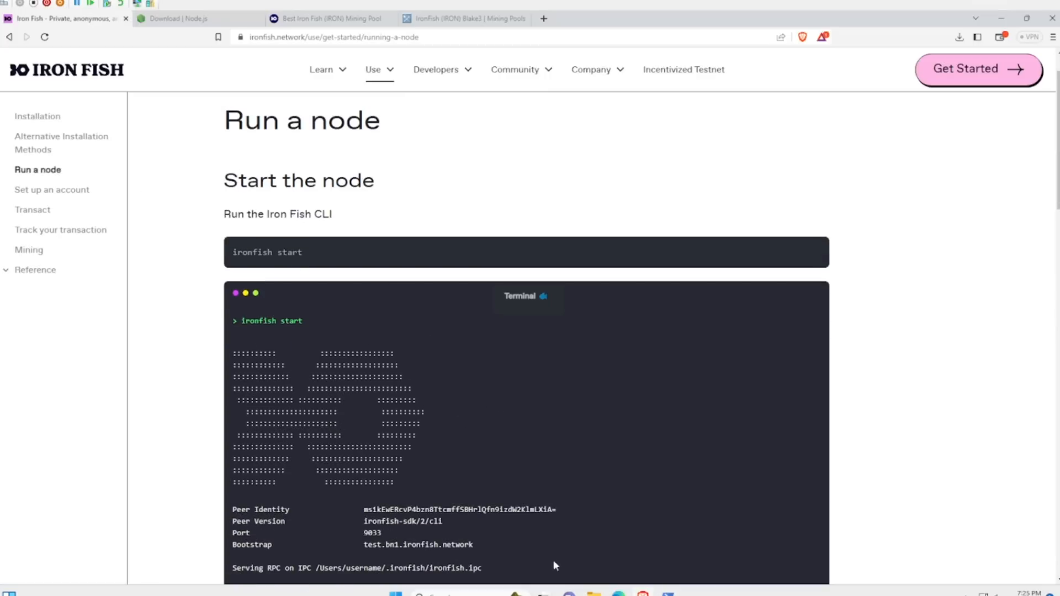
pyautogui.click(668, 594)
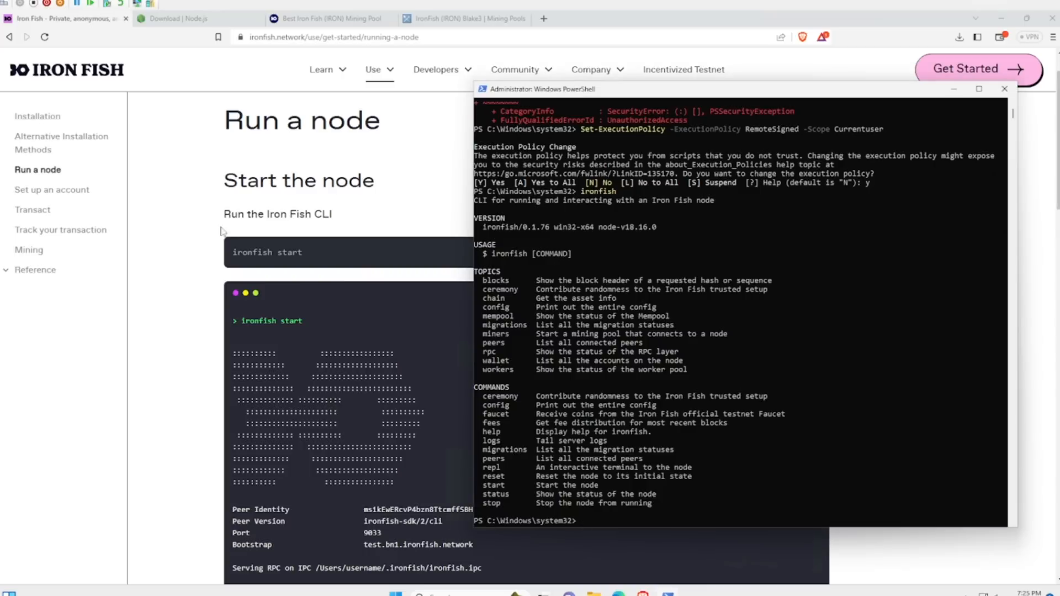
pyautogui.click(590, 519)
pyautogui.press('Escape')
pyautogui.write('ironfish s')
pyautogui.write('tart')
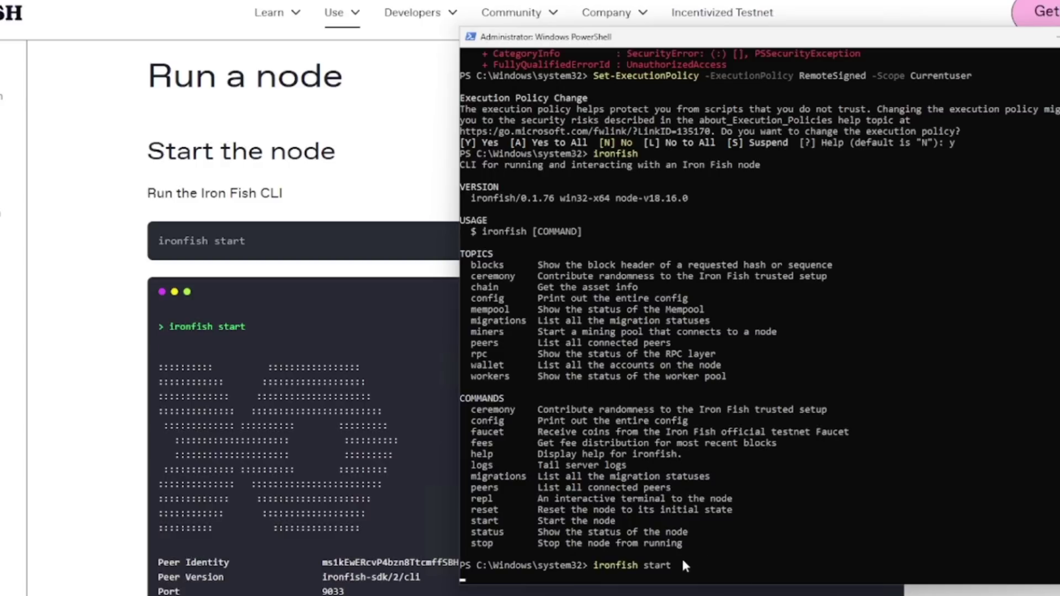
pyautogui.press('Return')
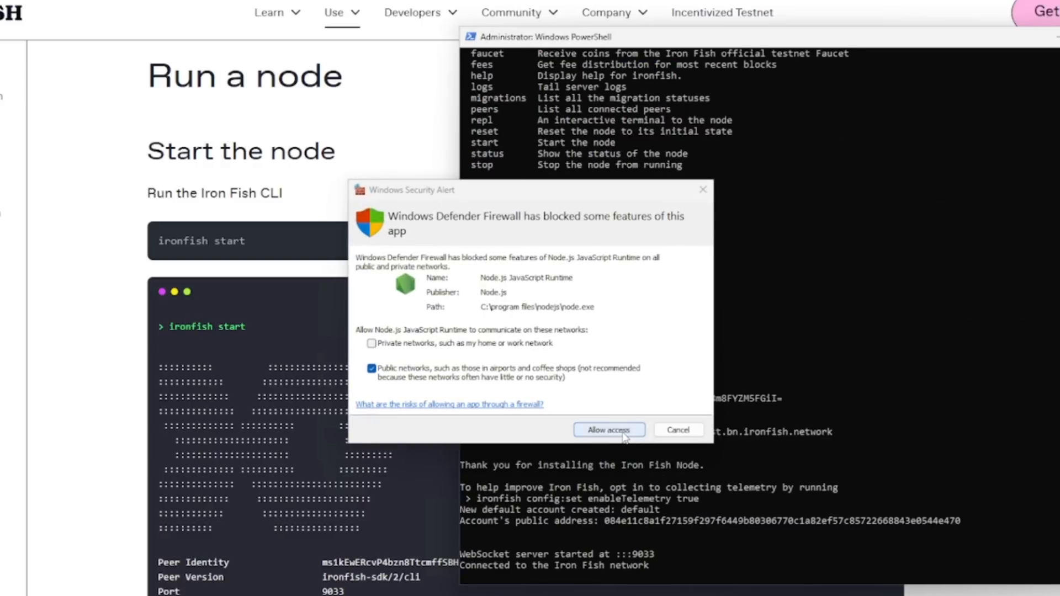
# Allow Node.js through the firewall and copy the new default account's public address.
pyautogui.click(609, 431)
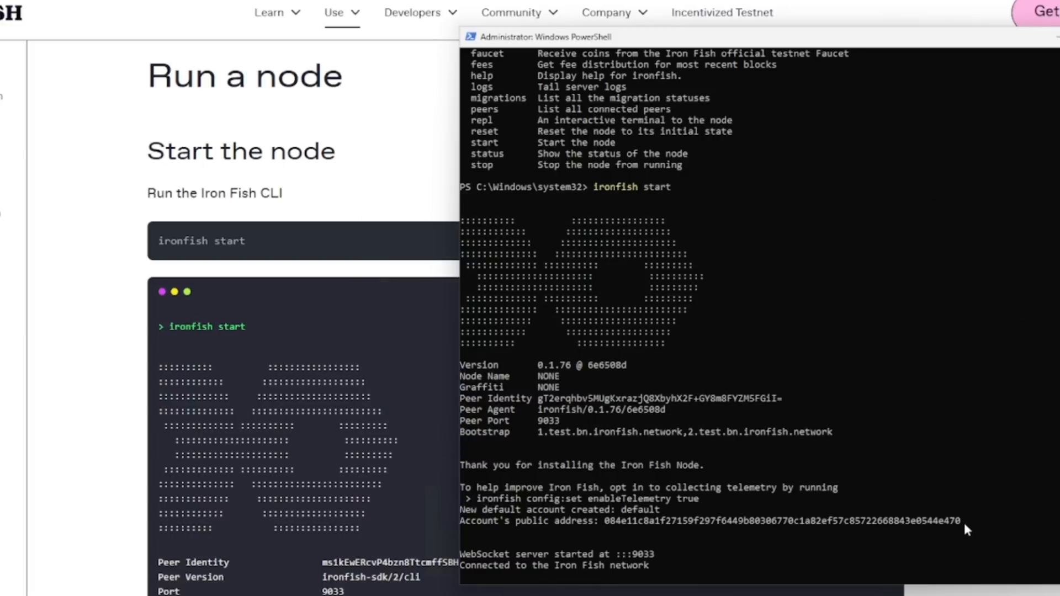
pyautogui.moveTo(965, 521); pyautogui.dragTo(608, 528)
pyautogui.rightClick(609, 528)
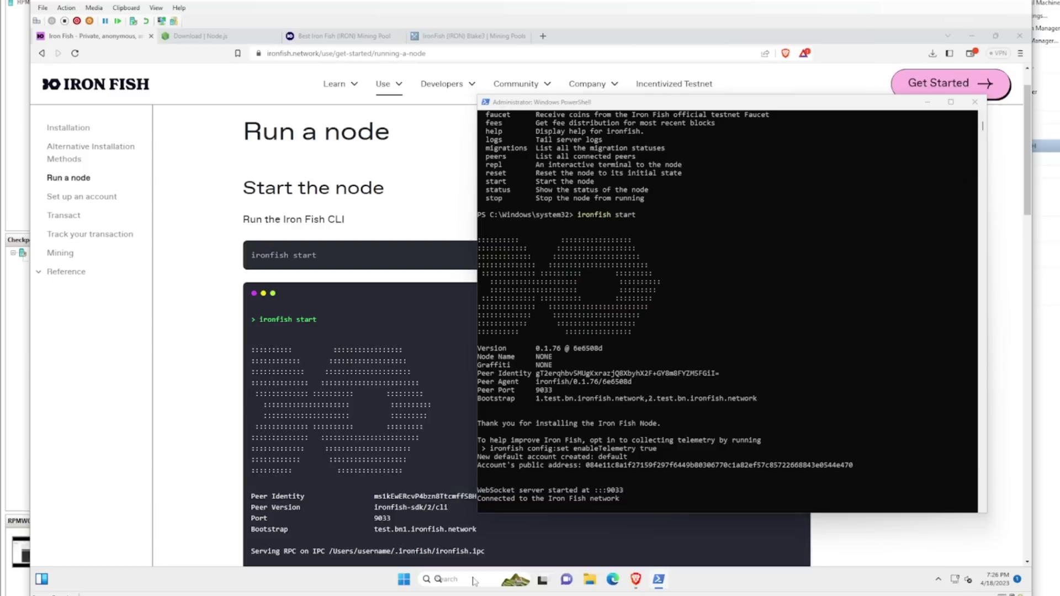
# Paste the public address into a new Notepad note and place it beside the syncing node shell.
pyautogui.click(440, 579)
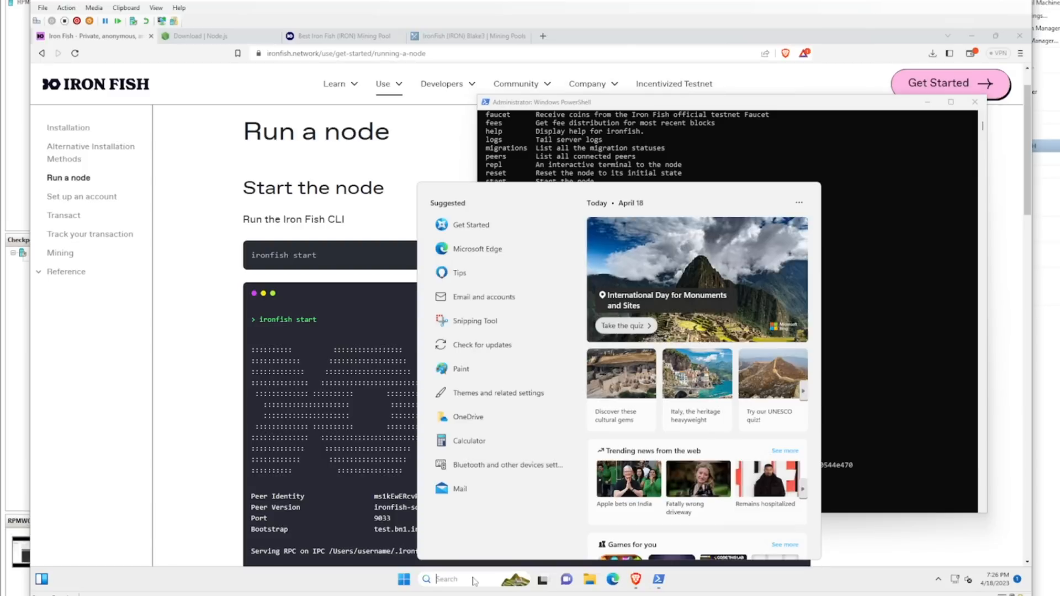
pyautogui.write('notepad')
pyautogui.press('Return')
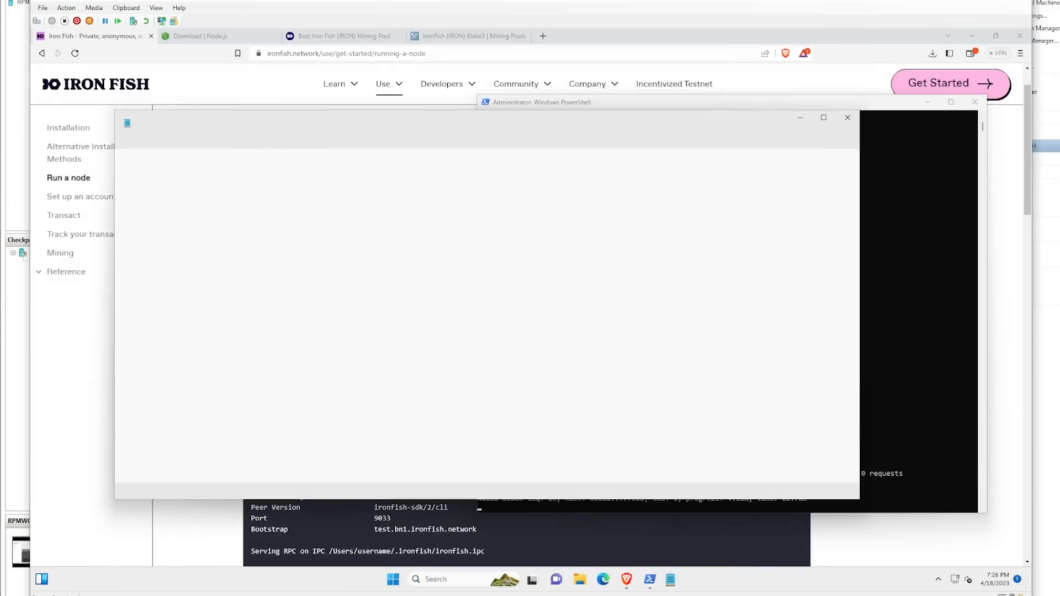
pyautogui.hotkey('ctrl', 'v')
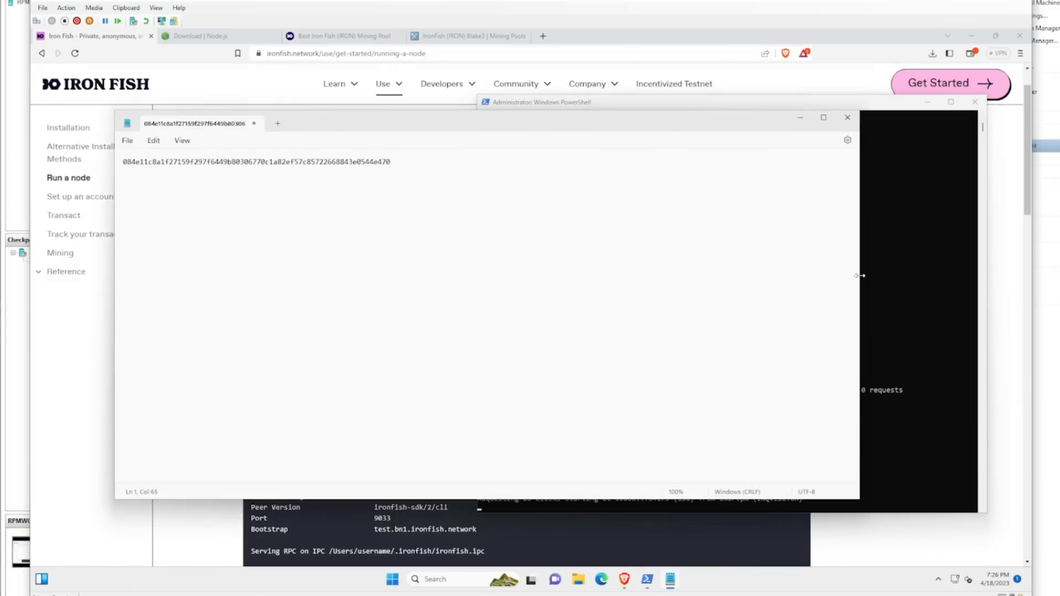
pyautogui.moveTo(860, 270); pyautogui.dragTo(331, 270)
pyautogui.moveTo(207, 123); pyautogui.dragTo(125, 177)
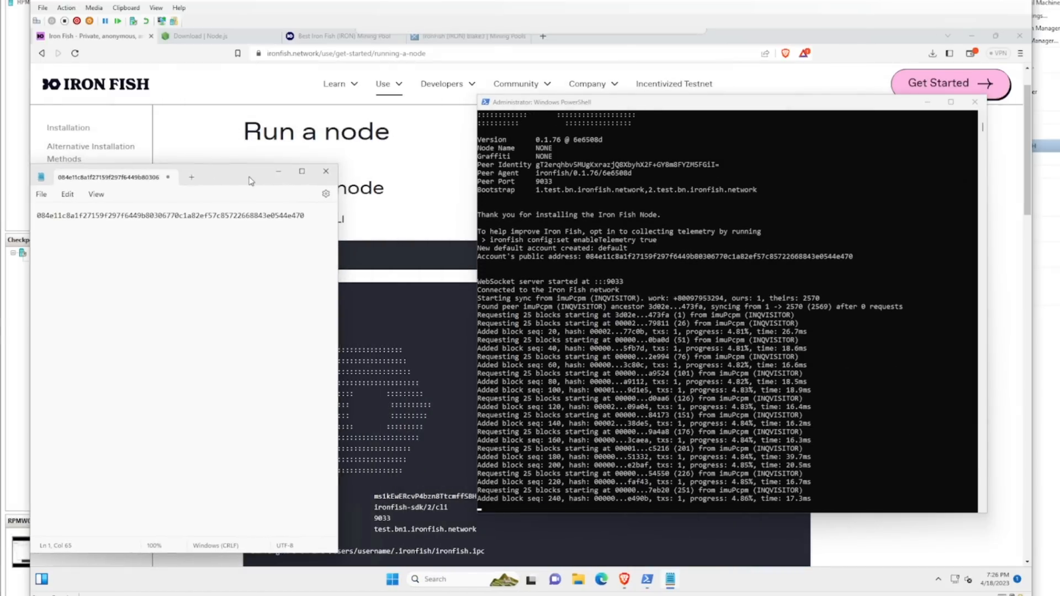
pyautogui.click(596, 104)
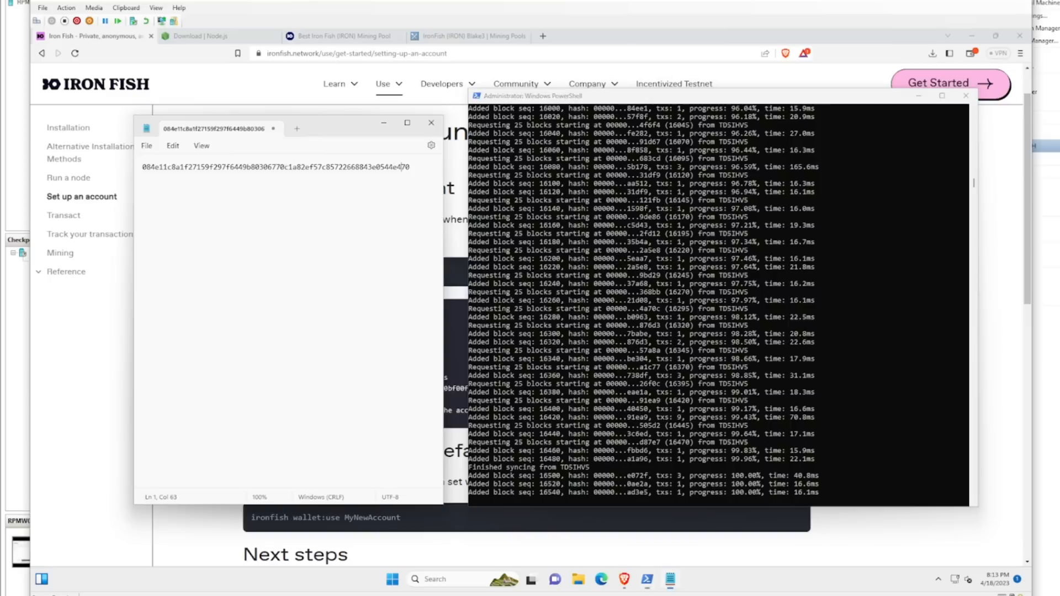
# Launch a second administrator PowerShell and run 'ironfish wallet:address' to show the public key.
pyautogui.click(435, 579)
pyautogui.write('power')
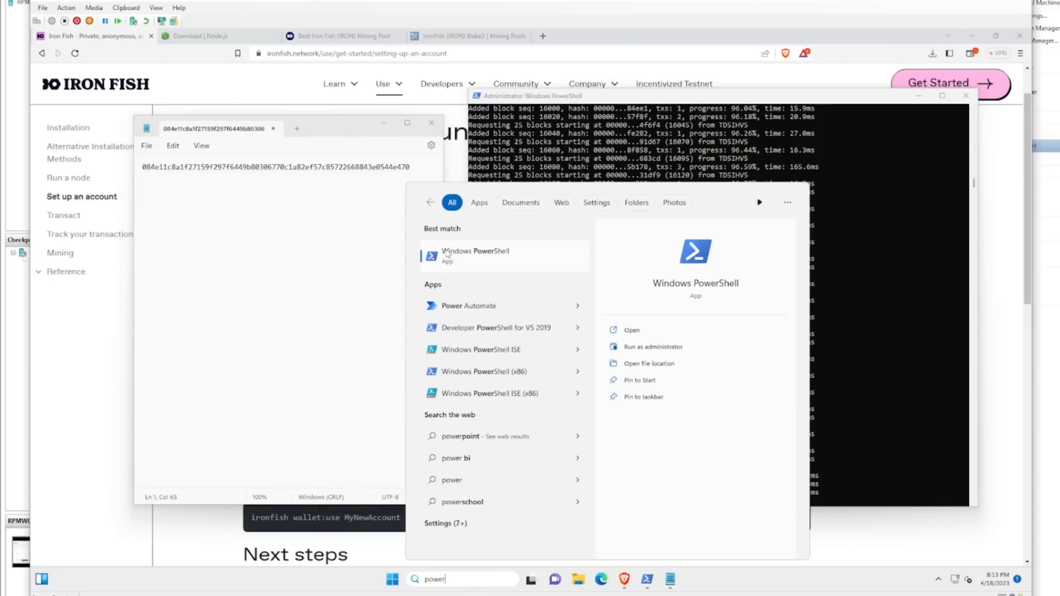
pyautogui.rightClick(452, 256)
pyautogui.click(502, 269)
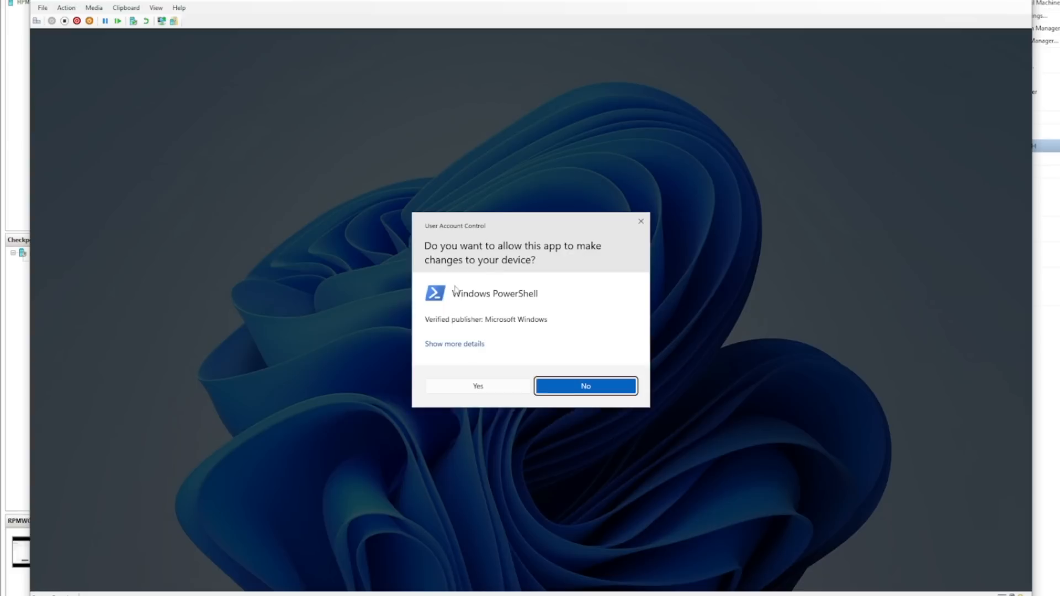
pyautogui.click(585, 386)
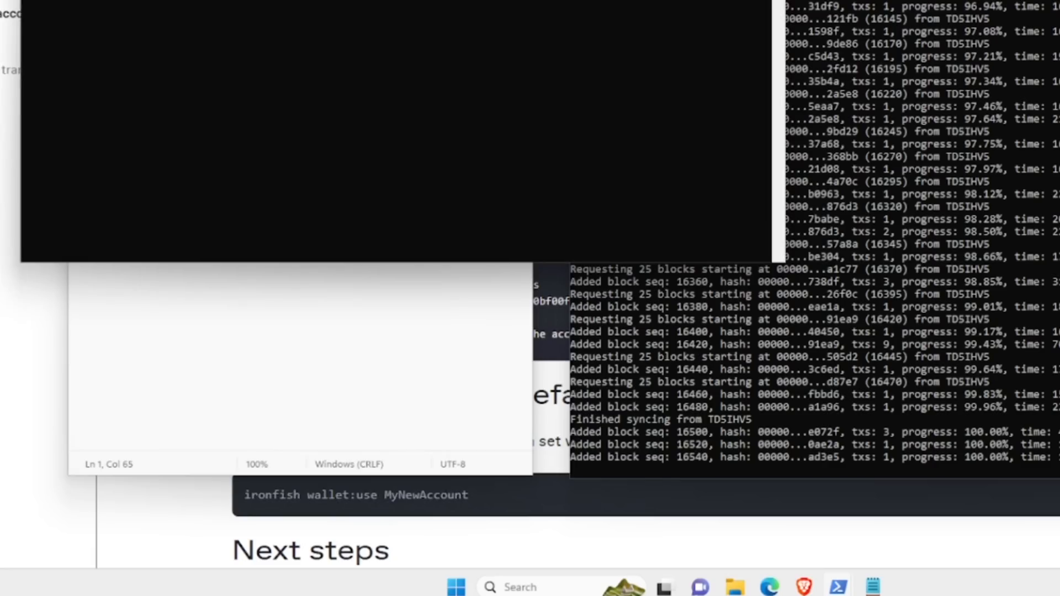
pyautogui.write('ironfish wallet:address')
pyautogui.press('Return')
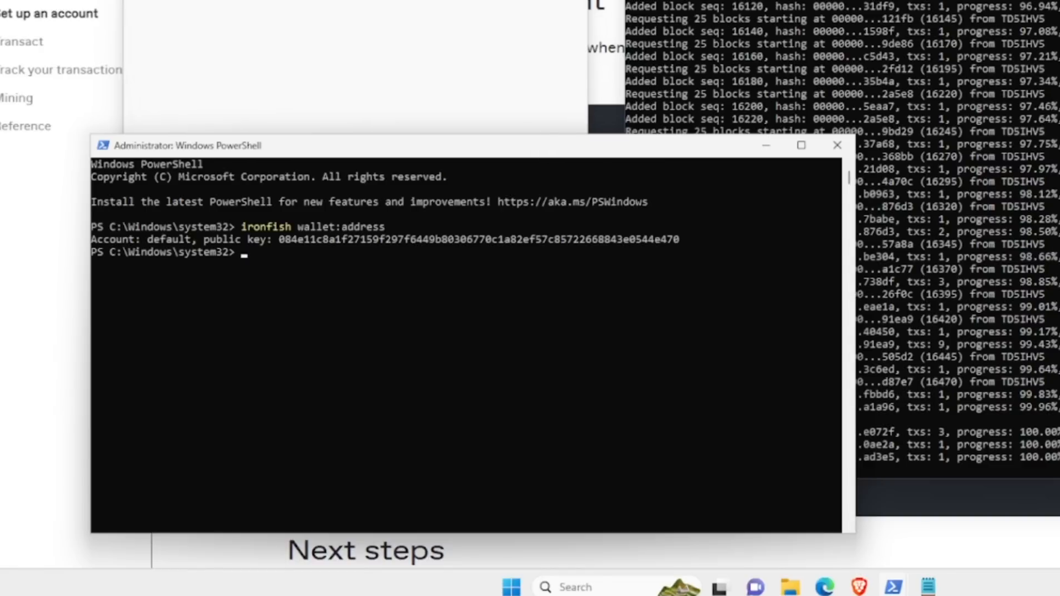
pyautogui.click(347, 293)
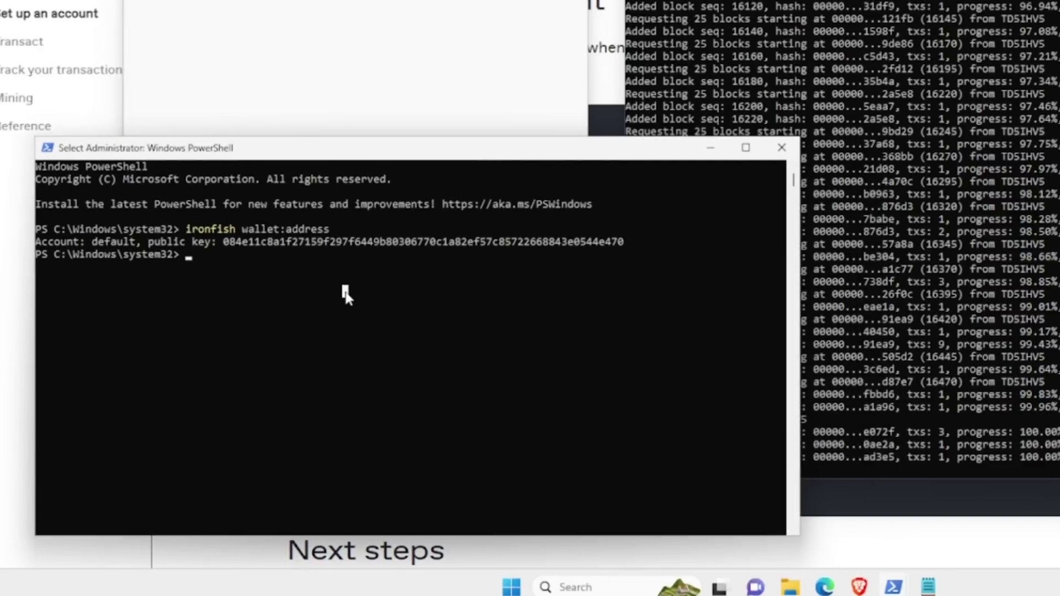
pyautogui.write('ironfish wallet')
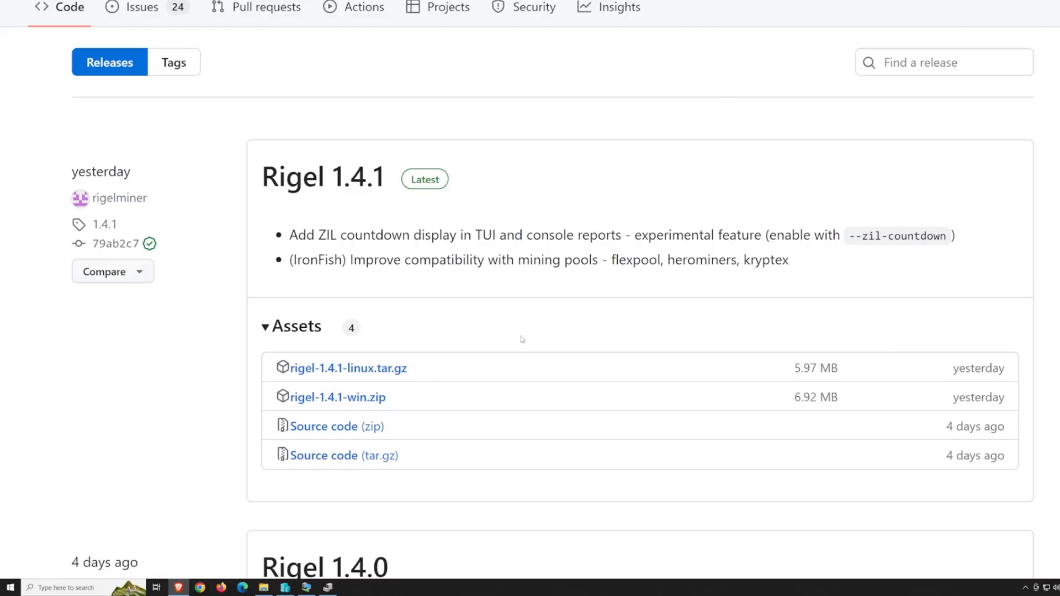
# Check the GPU in Device Manager, return to the Rigel 1.4.1 release page, then switch windows.
pyautogui.click(329, 589)
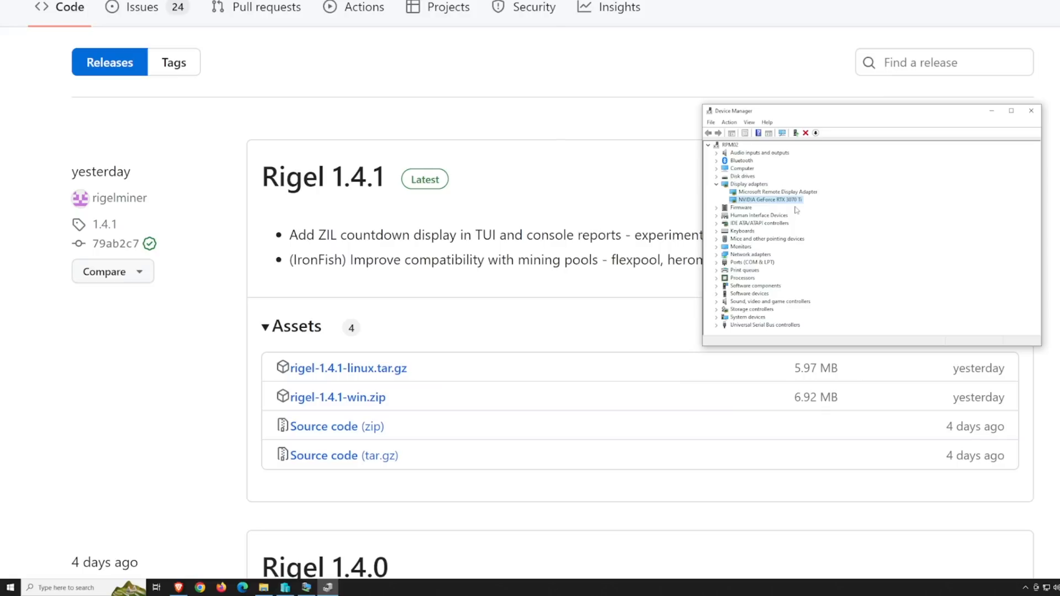
pyautogui.click(593, 188)
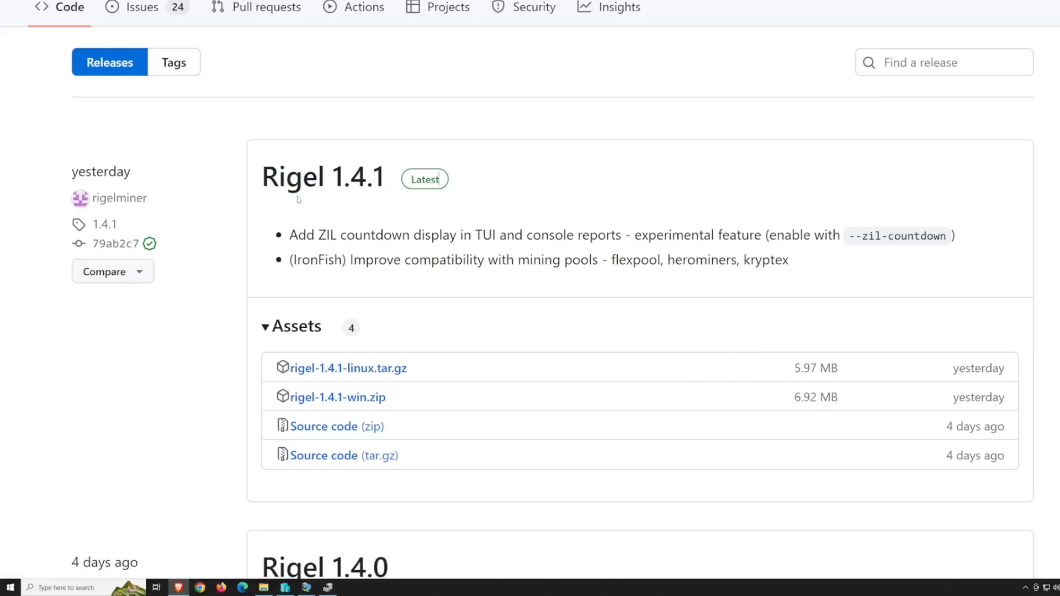
pyautogui.hotkey('alt', 'Tab')
# Download rigel-1.4.1-win.zip into the Downloads folder and go there.
pyautogui.click(348, 397)
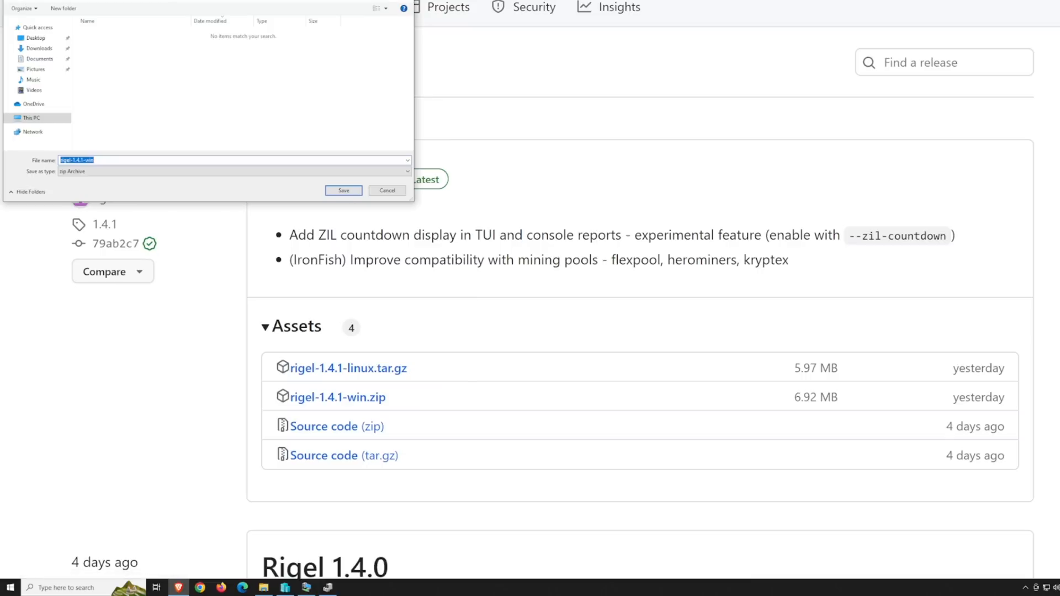
pyautogui.click(39, 48)
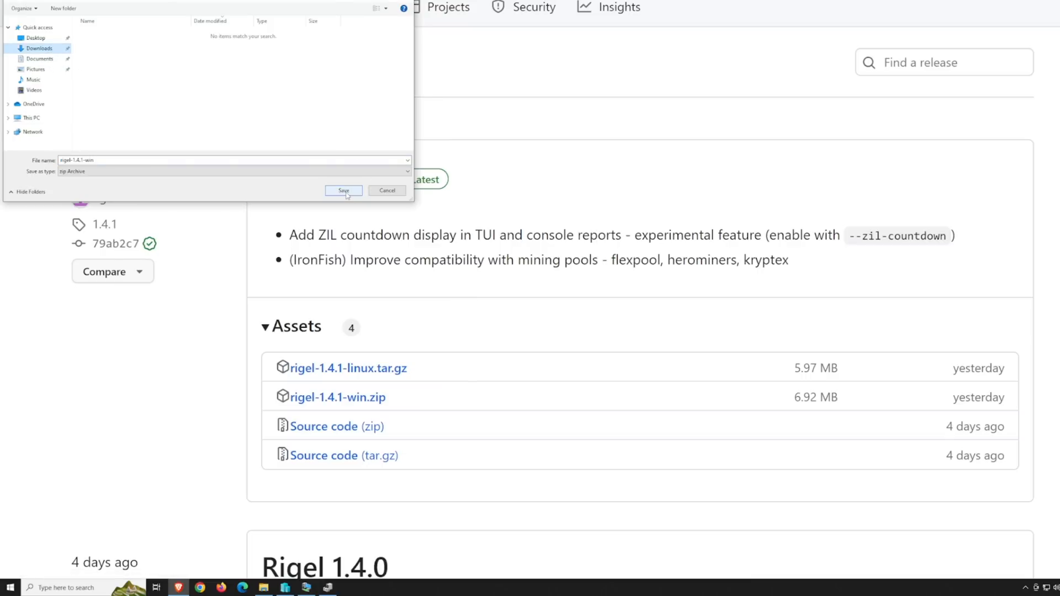
pyautogui.click(343, 190)
pyautogui.click(263, 589)
# Extract rigel-1.4.1-win with 7-Zip Extract Here and enter the extracted folder, selecting iron.bat.
pyautogui.click(352, 131)
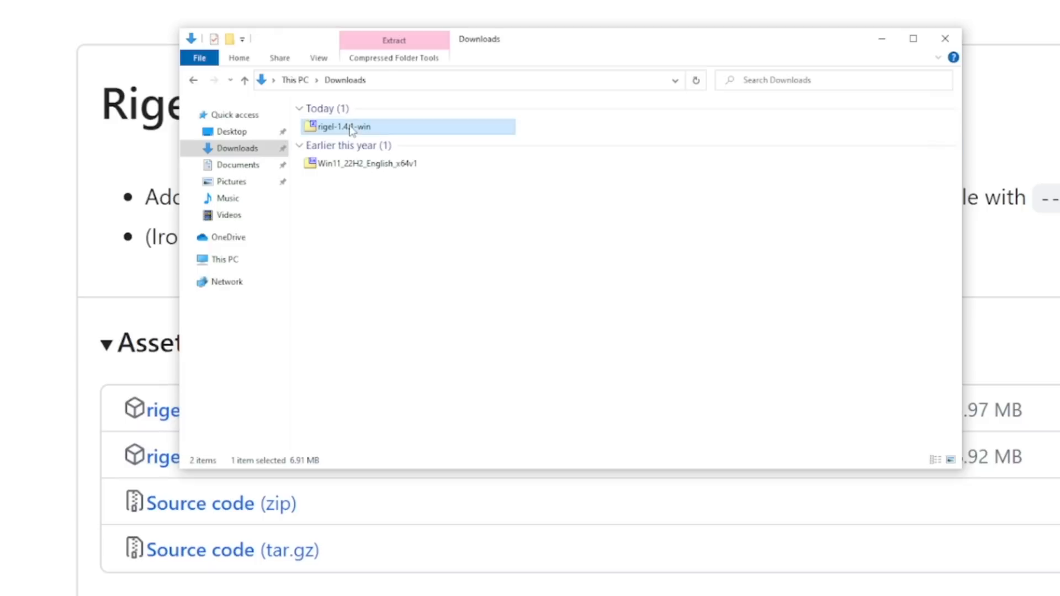
pyautogui.rightClick(351, 131)
pyautogui.moveTo(383, 166)
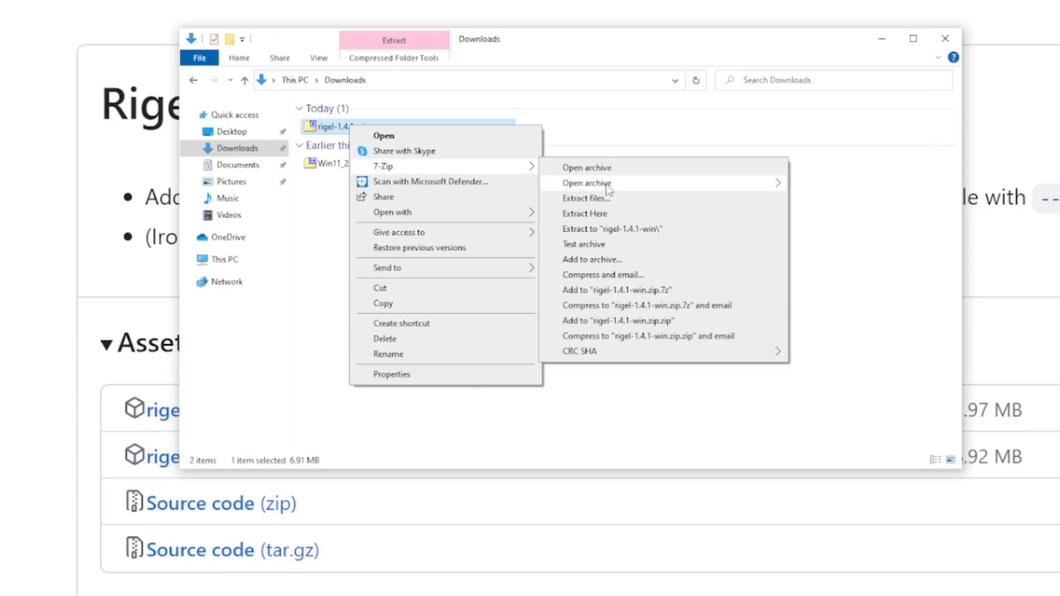
pyautogui.click(609, 235)
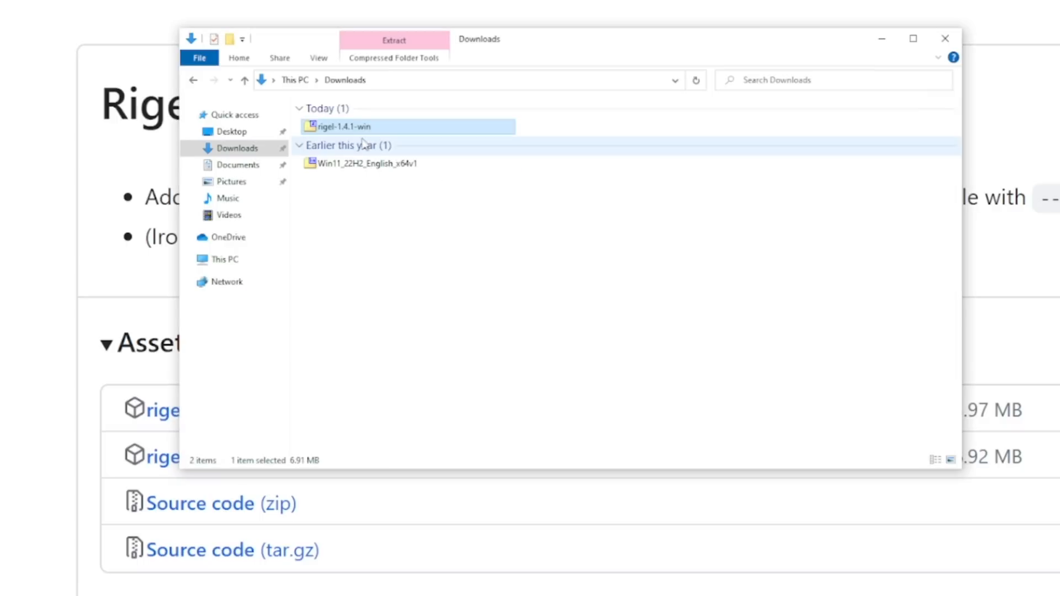
pyautogui.click(555, 127)
pyautogui.doubleClick(555, 127)
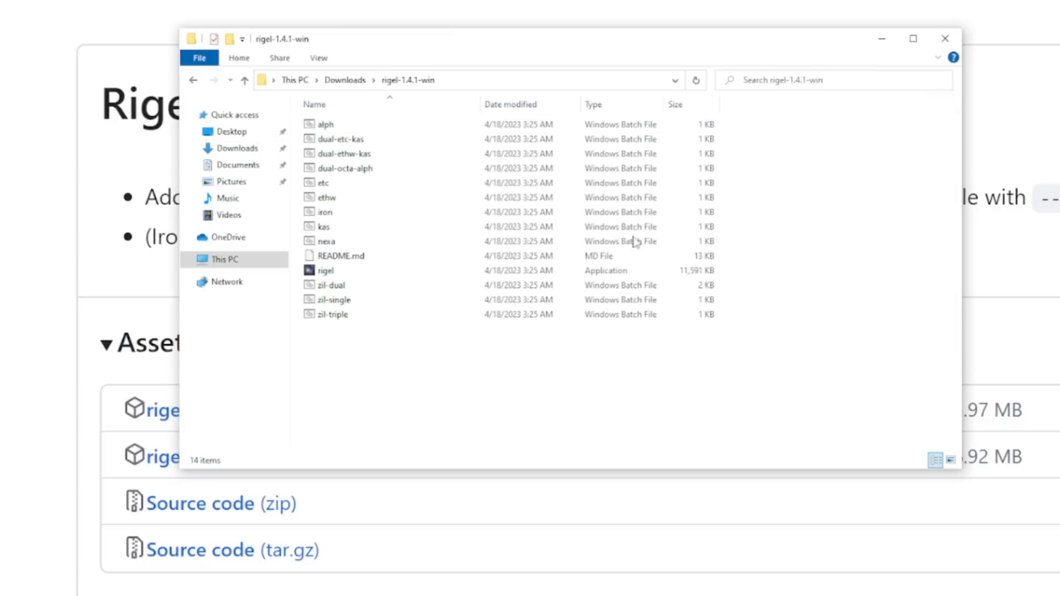
pyautogui.click(481, 319)
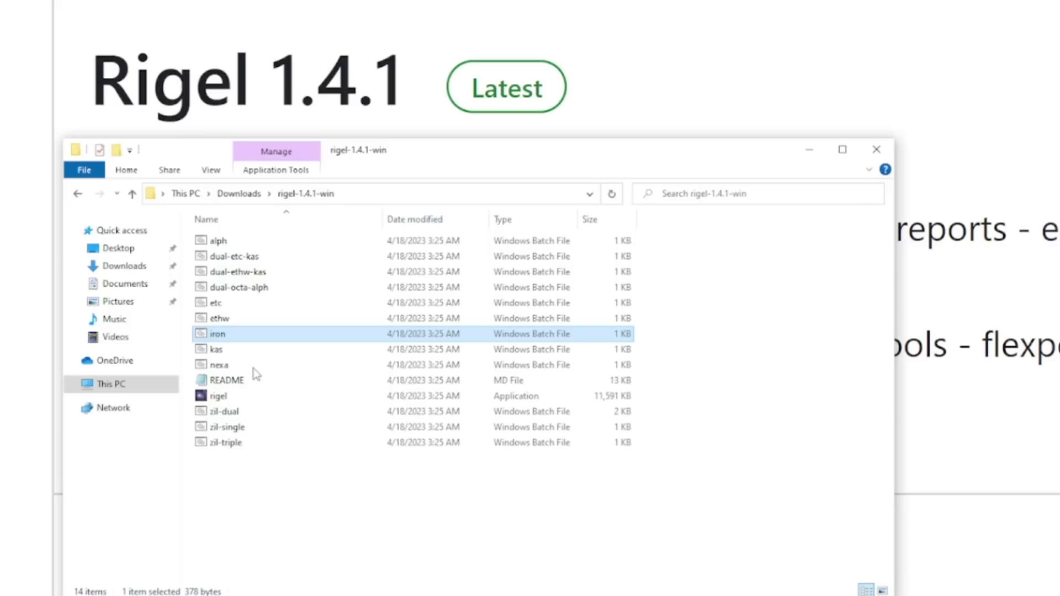
# Edit iron.bat in Notepad with enlarged text and select the HeroMiners pool address.
pyautogui.rightClick(229, 338)
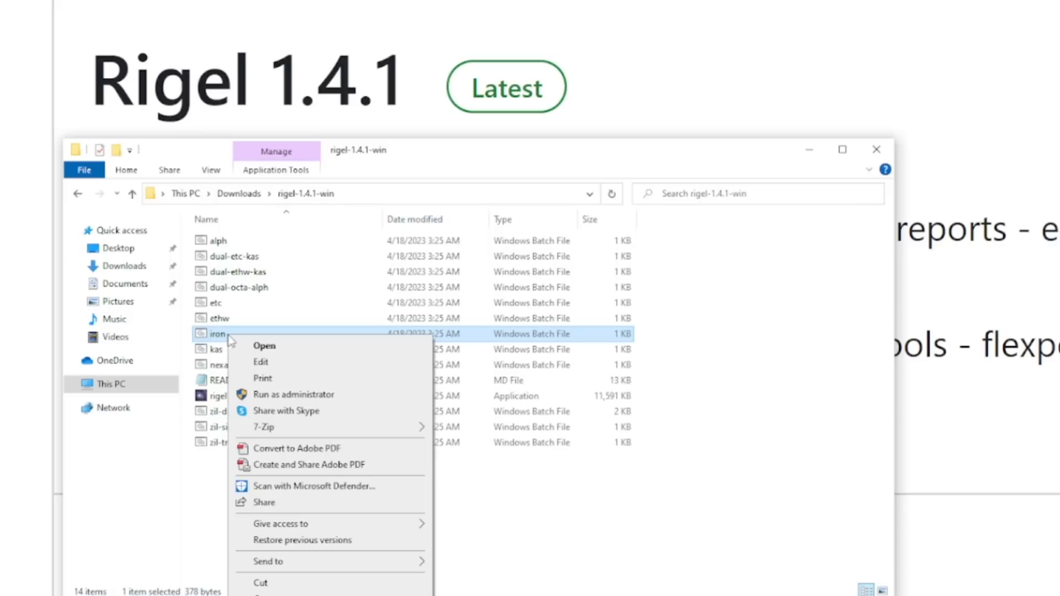
pyautogui.click(261, 362)
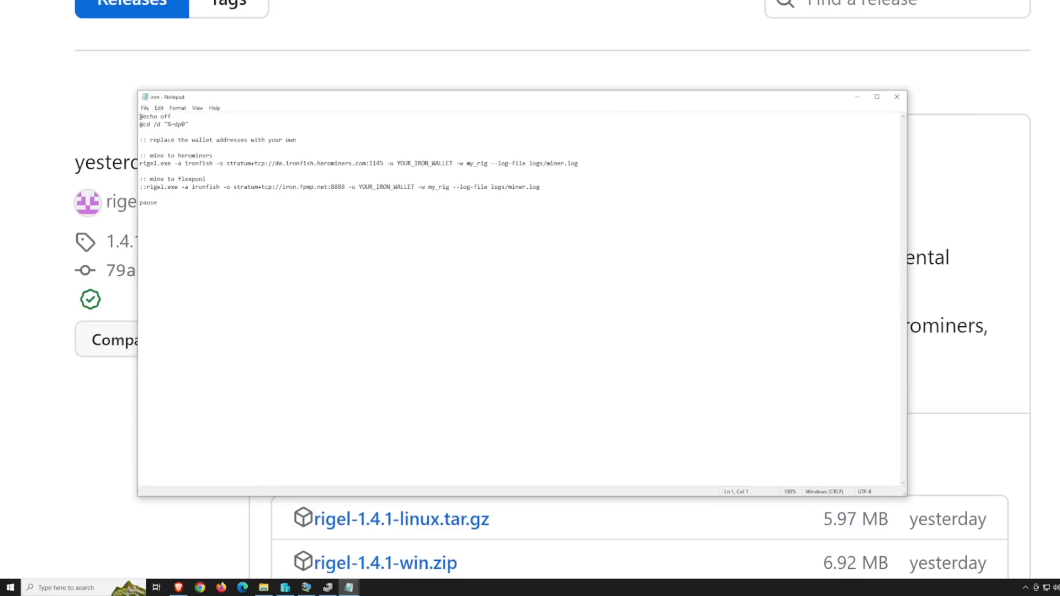
pyautogui.hotkey('ctrl', '+')
pyautogui.hotkey('ctrl', '+')
pyautogui.hotkey('ctrl', '+')
pyautogui.hotkey('ctrl', '+')
pyautogui.hotkey('ctrl', '+')
pyautogui.hotkey('ctrl', '+')
pyautogui.hotkey('ctrl', '+')
pyautogui.hotkey('ctrl', '+')
pyautogui.hotkey('ctrl', '+')
pyautogui.hotkey('ctrl', '+')
pyautogui.hotkey('ctrl', '+')
pyautogui.hotkey('ctrl', '+')
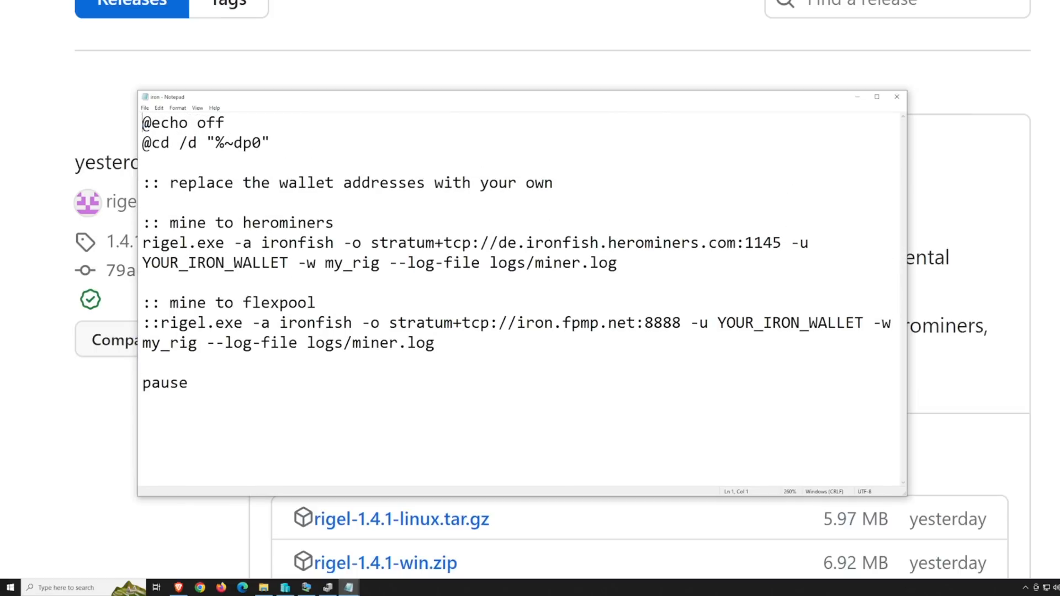
pyautogui.click(791, 243)
pyautogui.moveTo(784, 243); pyautogui.dragTo(372, 243)
# Replace de.ironfish.herominers.com:1145 with us.ironfish.herominers.com:1145 copied from the HeroMiners page.
pyautogui.hotkey('alt', 'Tab')
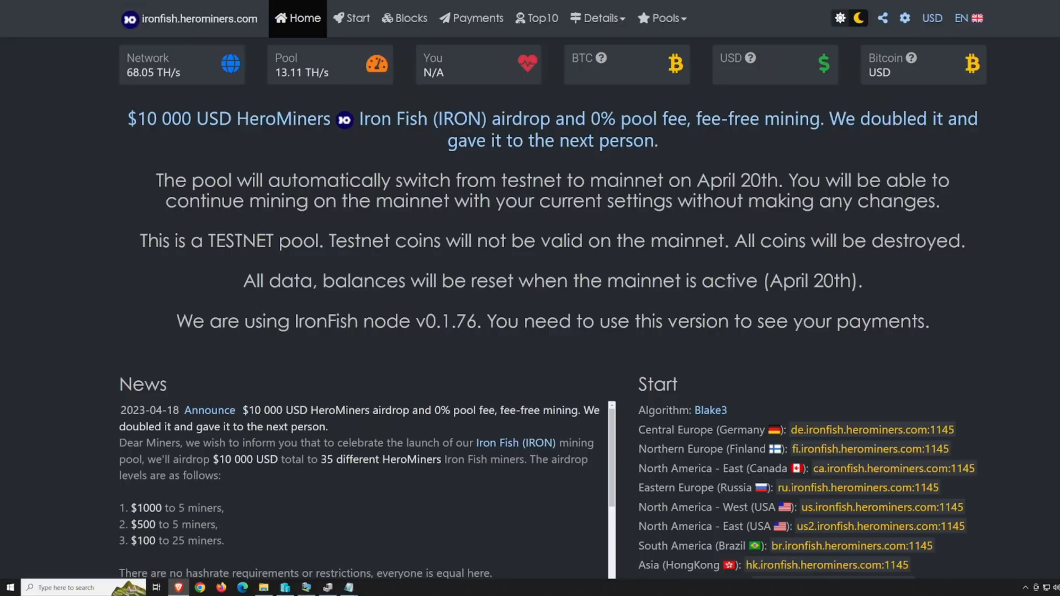
pyautogui.scroll(-3, 750, 303)
pyautogui.scroll(-1, 750, 304)
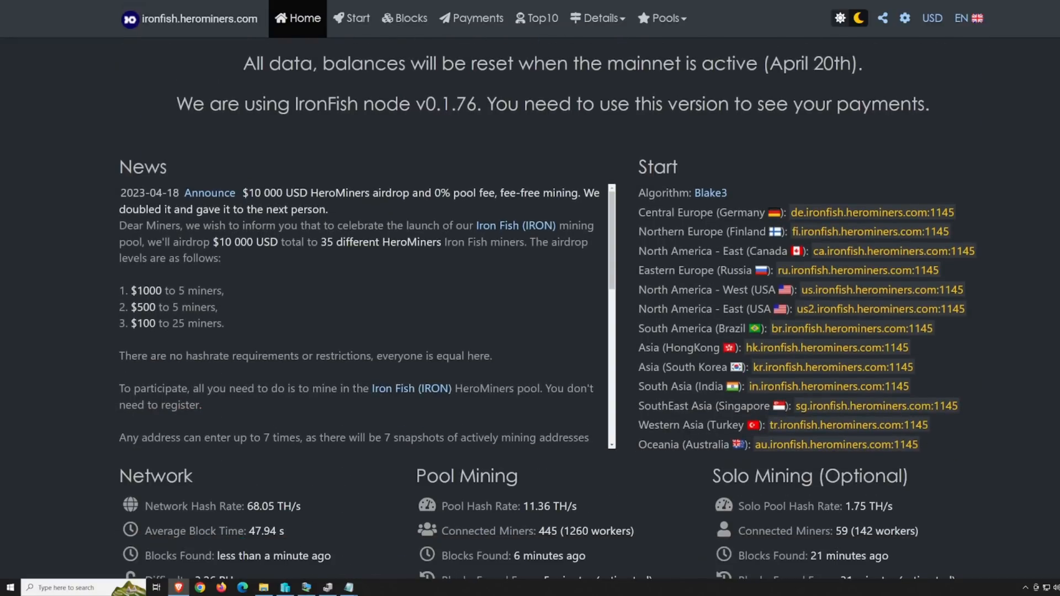
pyautogui.moveTo(966, 290); pyautogui.dragTo(801, 290)
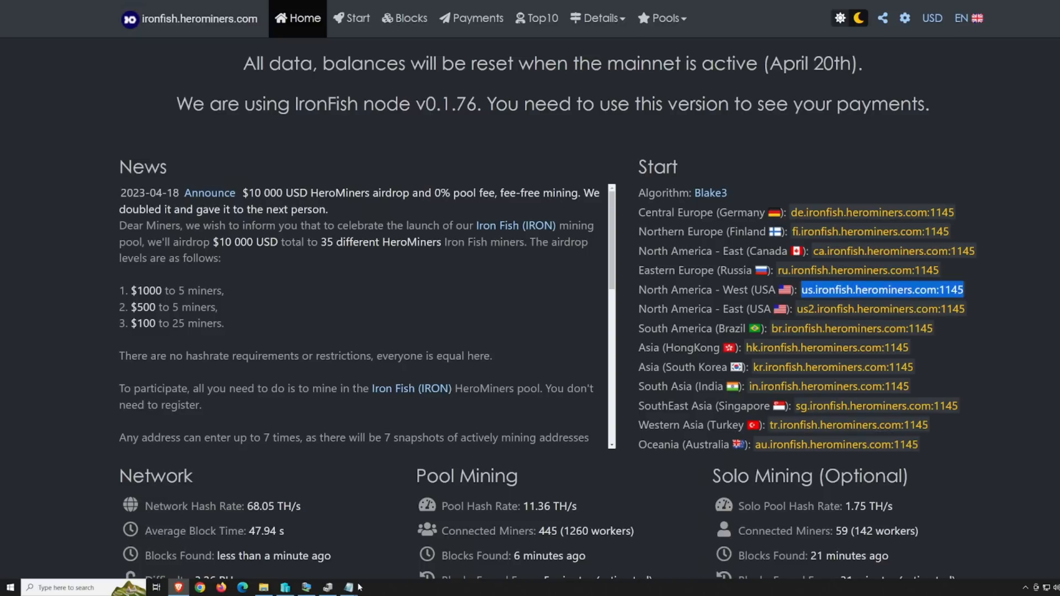
pyautogui.hotkey('ctrl', 'c')
pyautogui.click(348, 547)
pyautogui.click(462, 242)
pyautogui.moveTo(499, 243)
pyautogui.mouseDown()
pyautogui.moveTo(737, 243)
pyautogui.moveTo(499, 242)
pyautogui.mouseUp()
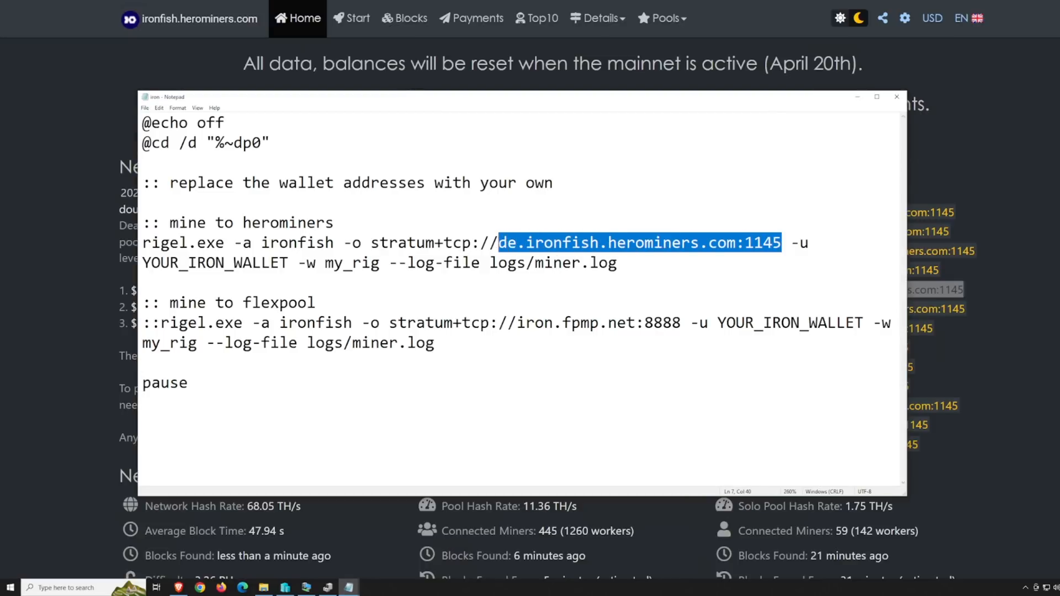
pyautogui.hotkey('ctrl', 'v')
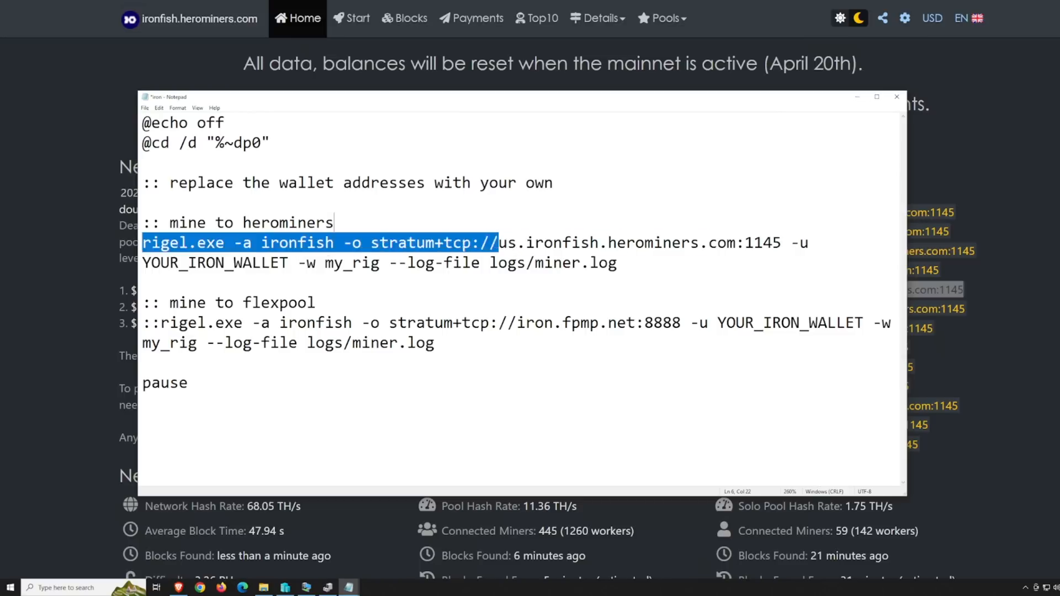
pyautogui.moveTo(499, 243); pyautogui.dragTo(783, 243)
# Copy the Iron Fish wallet address from the Untitled Notepad note.
pyautogui.press('End')
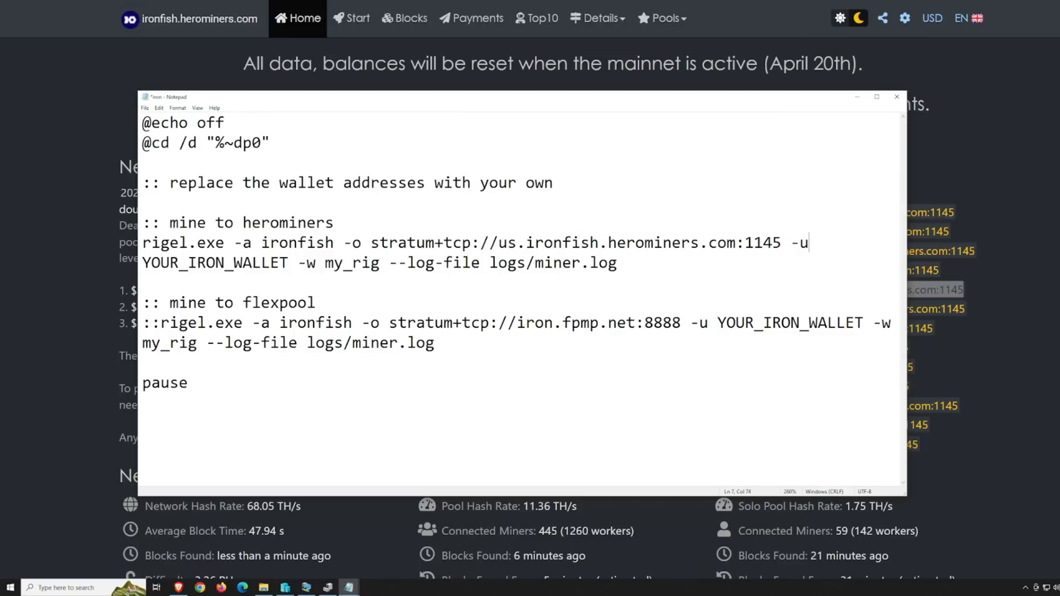
pyautogui.hotkey('shift', 'Right')
pyautogui.hotkey('shift', 'Right')
pyautogui.hotkey('shift', 'Right')
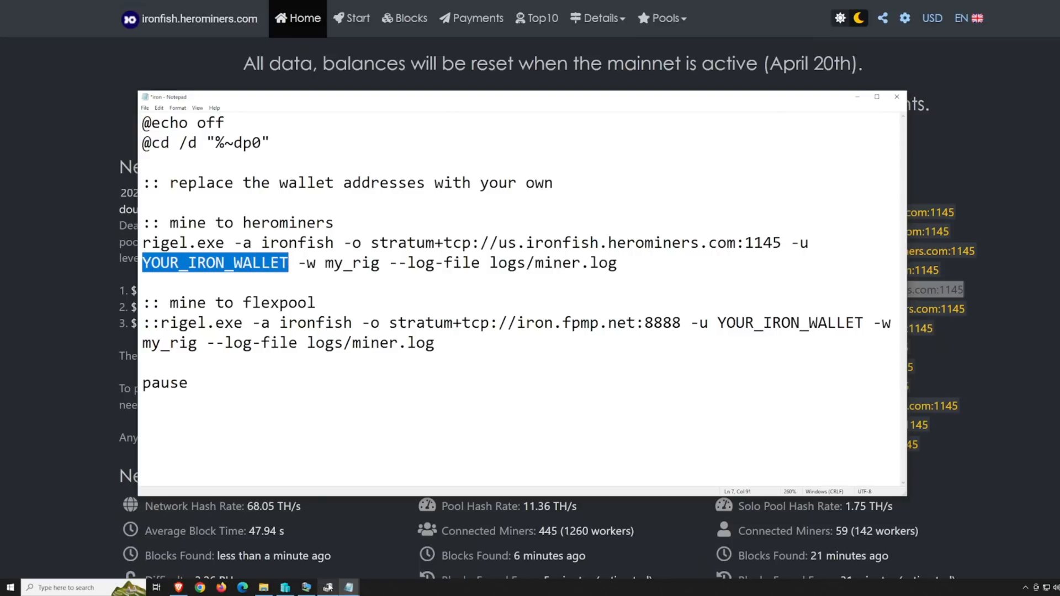
pyautogui.click(348, 547)
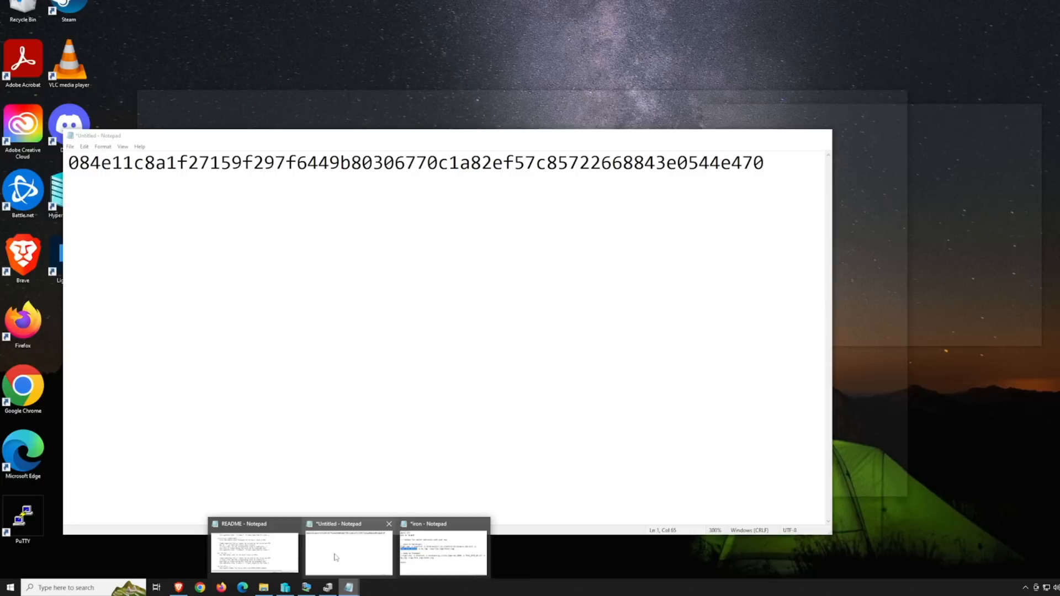
pyautogui.click(634, 163)
pyautogui.moveTo(765, 162); pyautogui.dragTo(64, 170)
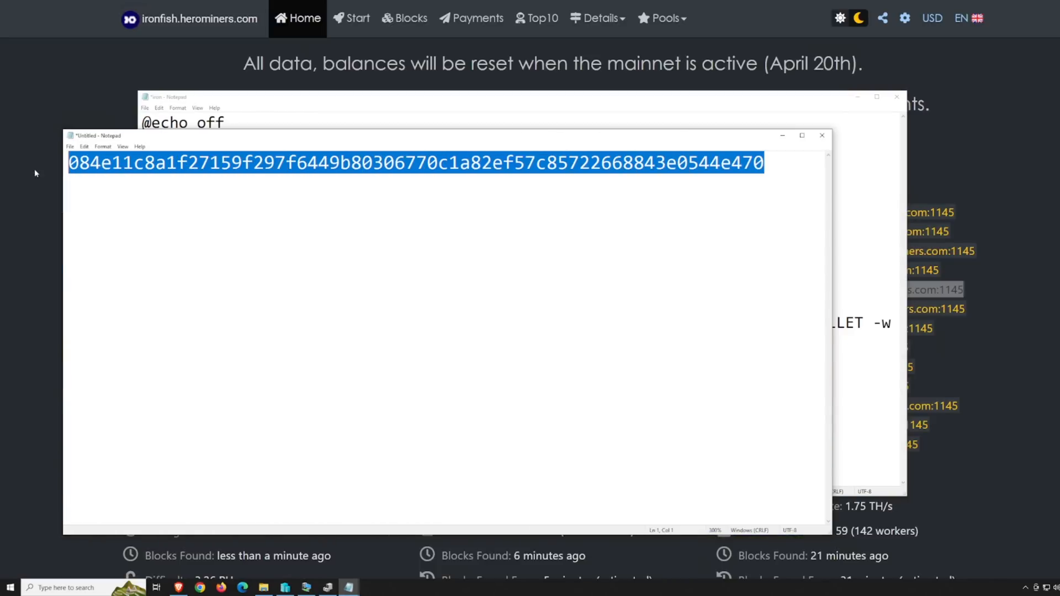
pyautogui.hotkey('ctrl', 'c')
pyautogui.click(415, 116)
# Paste the wallet over YOUR_IRON_WALLET and replace my_rig with worker name rtx3070ti.
pyautogui.doubleClick(265, 263)
pyautogui.moveTo(289, 262); pyautogui.dragTo(143, 263)
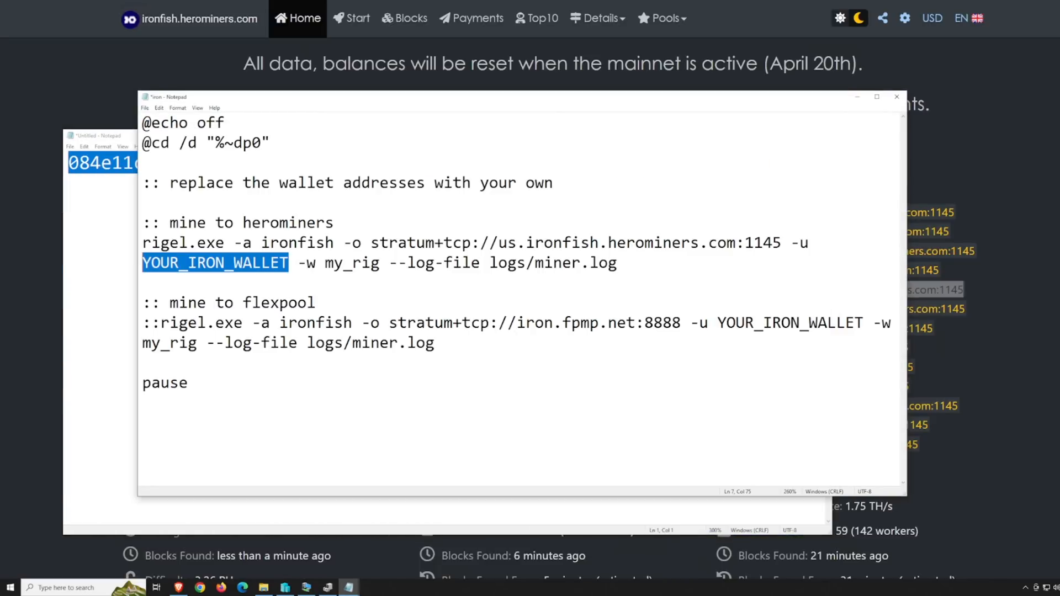
pyautogui.hotkey('ctrl', 'v')
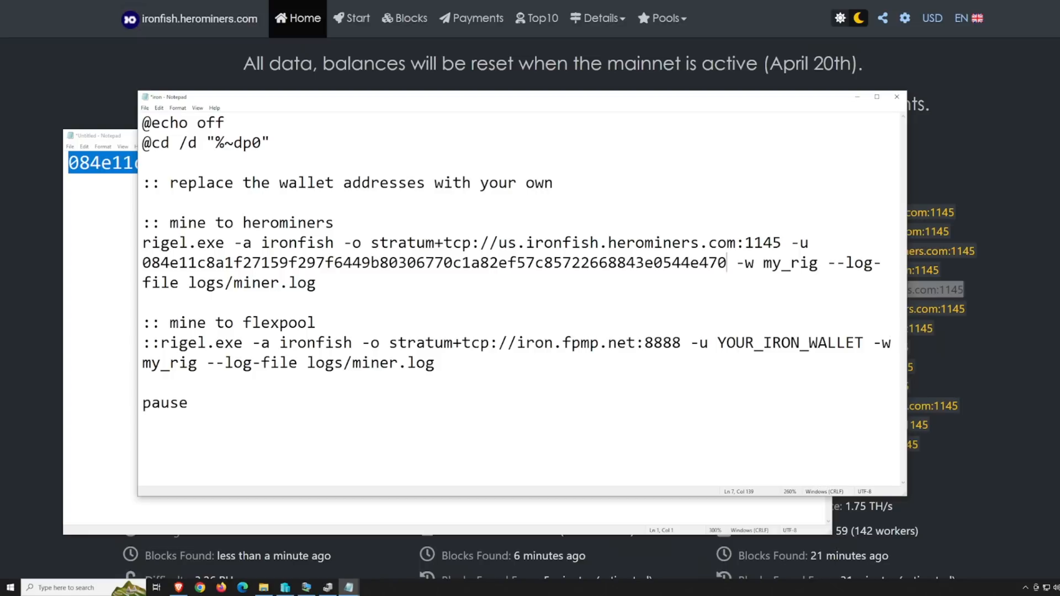
pyautogui.hotkey('ctrl', 'Right')
pyautogui.hotkey('ctrl', 'Right')
pyautogui.hotkey('ctrl', 'shift', 'Right')
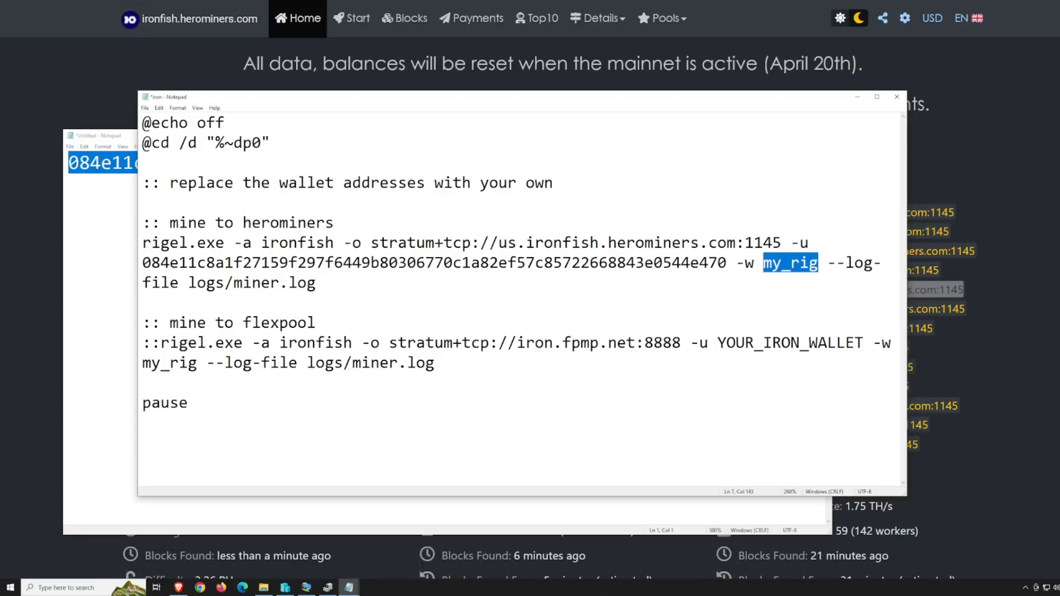
pyautogui.write('rtx3070ti')
pyautogui.press('End')
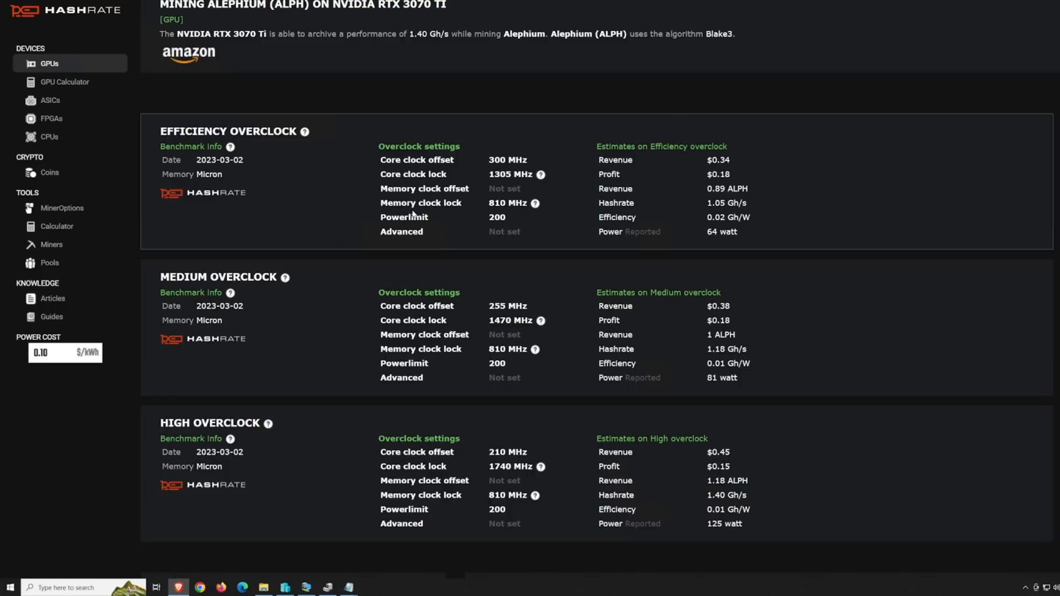
pyautogui.scroll(1, 410, 216)
# Bring up the NVIDIA RTX 3070 Ti Alephium benchmark page from the hashrate.no GPU list.
pyautogui.click(54, 68)
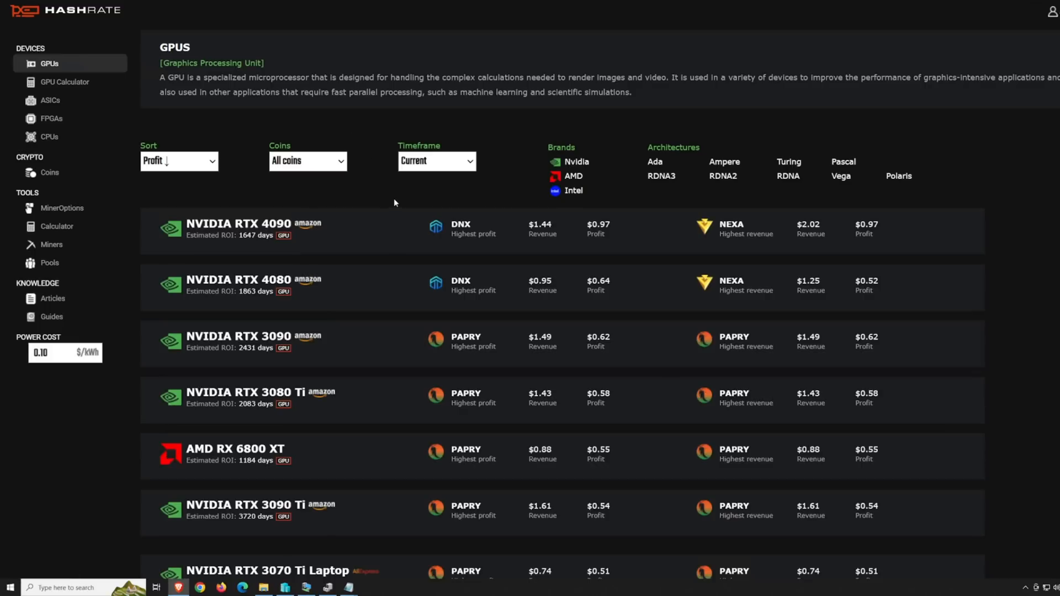
pyautogui.scroll(-1, 471, 195)
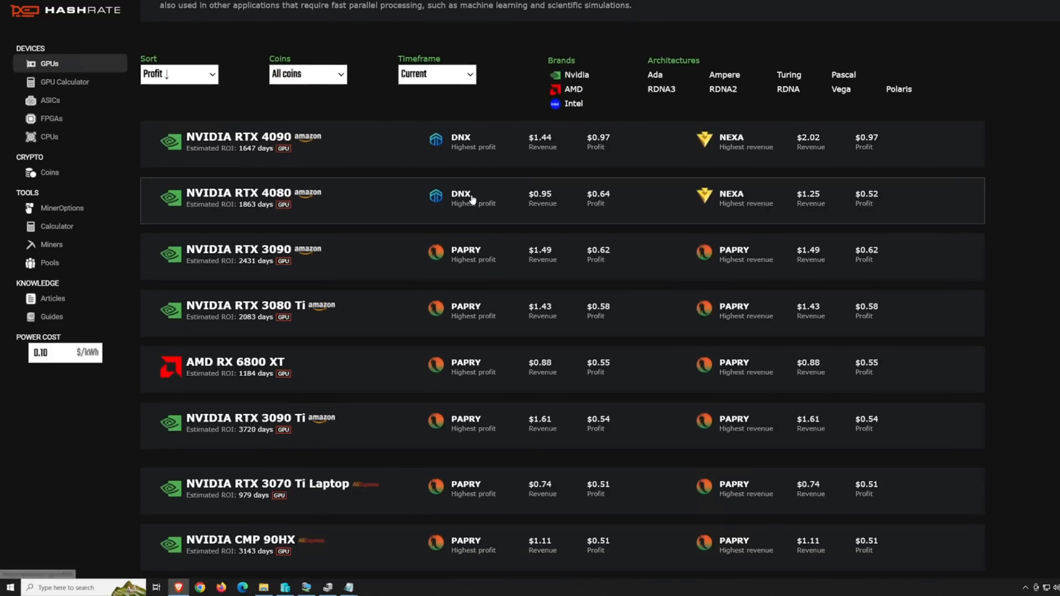
pyautogui.scroll(-1, 472, 194)
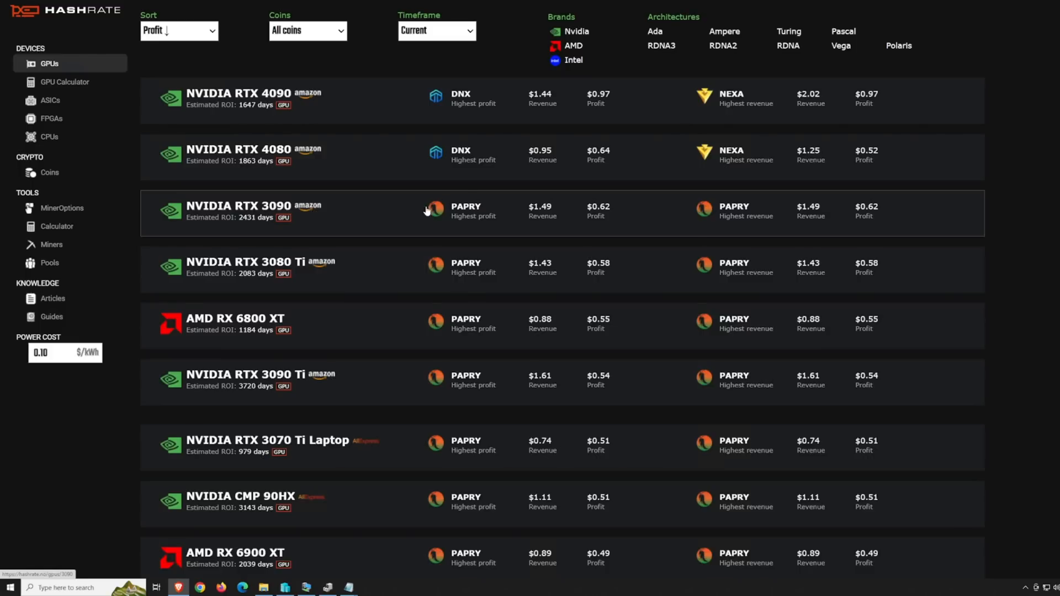
pyautogui.scroll(-3, 431, 207)
pyautogui.scroll(-2, 416, 214)
pyautogui.scroll(-4, 416, 214)
pyautogui.scroll(-1, 406, 202)
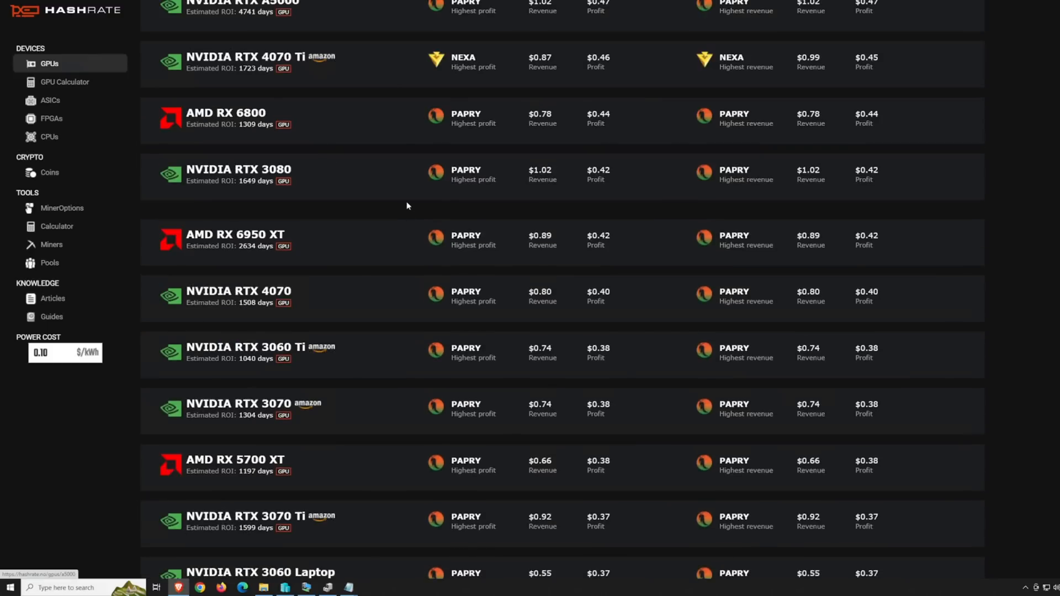
pyautogui.scroll(-1, 406, 202)
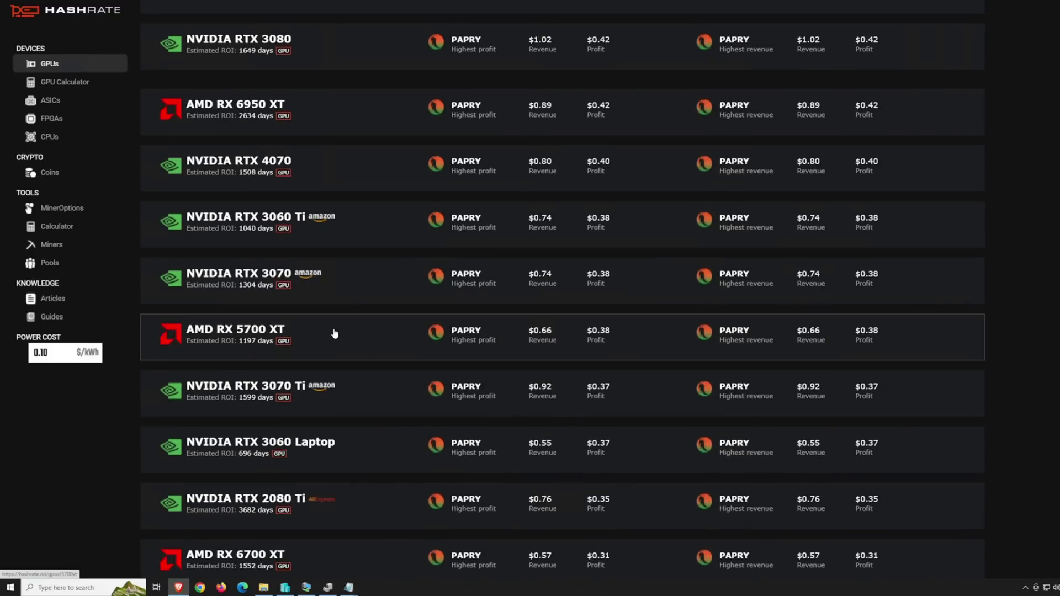
pyautogui.click(266, 386)
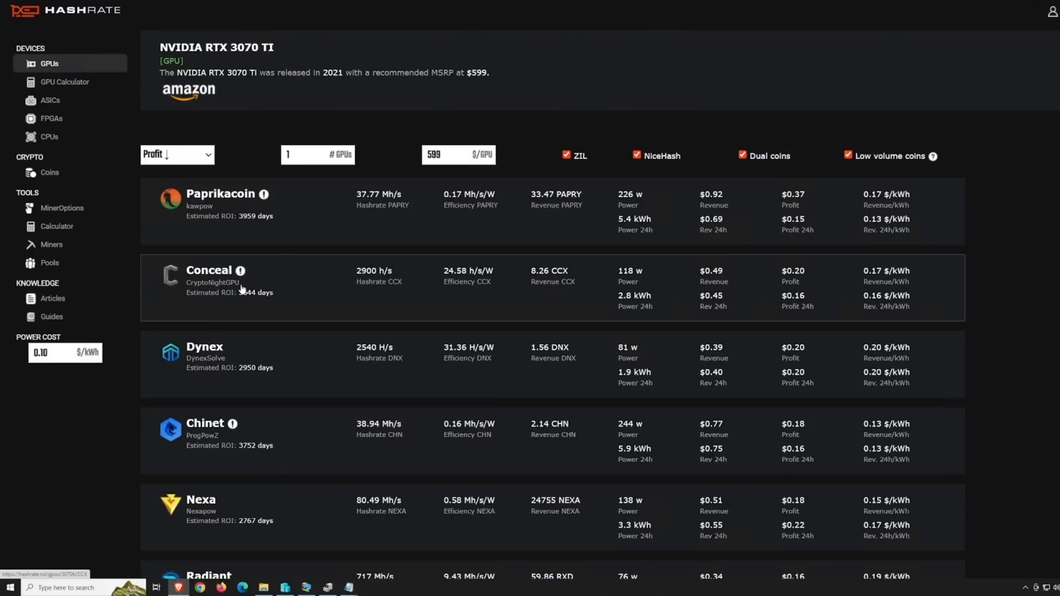
pyautogui.scroll(-3, 242, 289)
pyautogui.scroll(1, 242, 289)
pyautogui.scroll(-1, 242, 289)
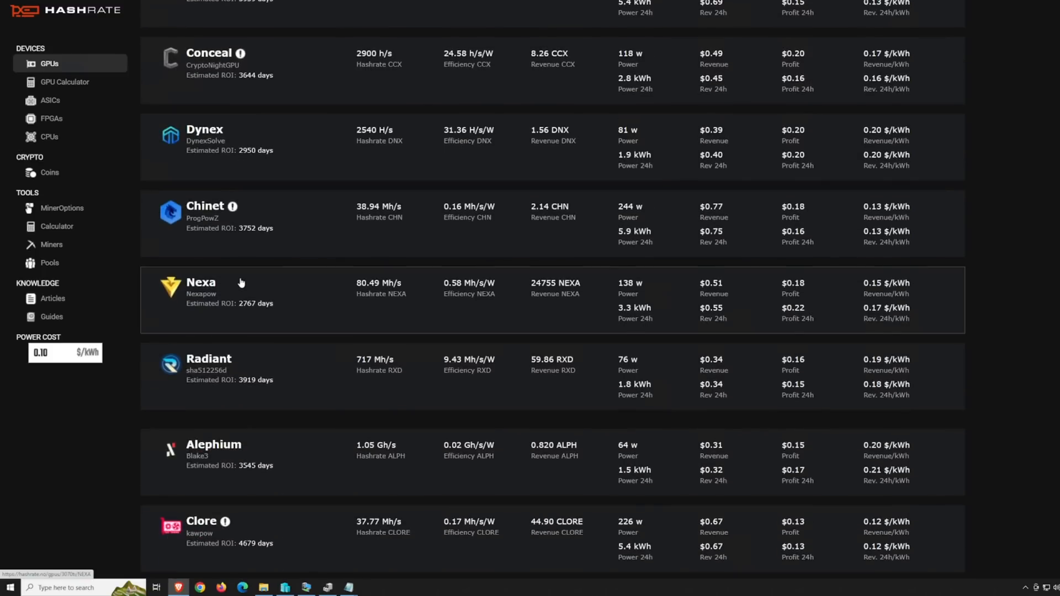
pyautogui.scroll(-3, 243, 284)
pyautogui.scroll(-2, 243, 283)
pyautogui.scroll(-1, 242, 283)
pyautogui.scroll(-5, 239, 281)
pyautogui.scroll(-2, 239, 280)
pyautogui.scroll(-3, 239, 280)
pyautogui.scroll(-2, 239, 280)
pyautogui.scroll(-1, 239, 275)
pyautogui.scroll(-2, 240, 275)
pyautogui.scroll(-1, 238, 275)
pyautogui.scroll(6, 238, 275)
pyautogui.scroll(6, 240, 278)
pyautogui.scroll(6, 238, 279)
pyautogui.scroll(2, 238, 279)
pyautogui.scroll(3, 238, 279)
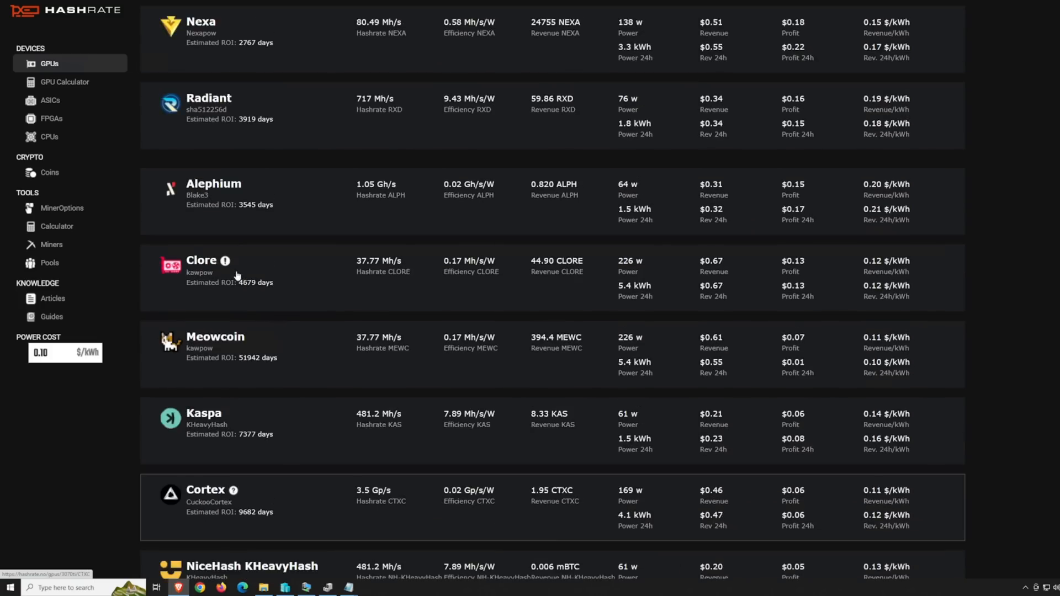
pyautogui.scroll(1, 239, 275)
pyautogui.scroll(1, 239, 275)
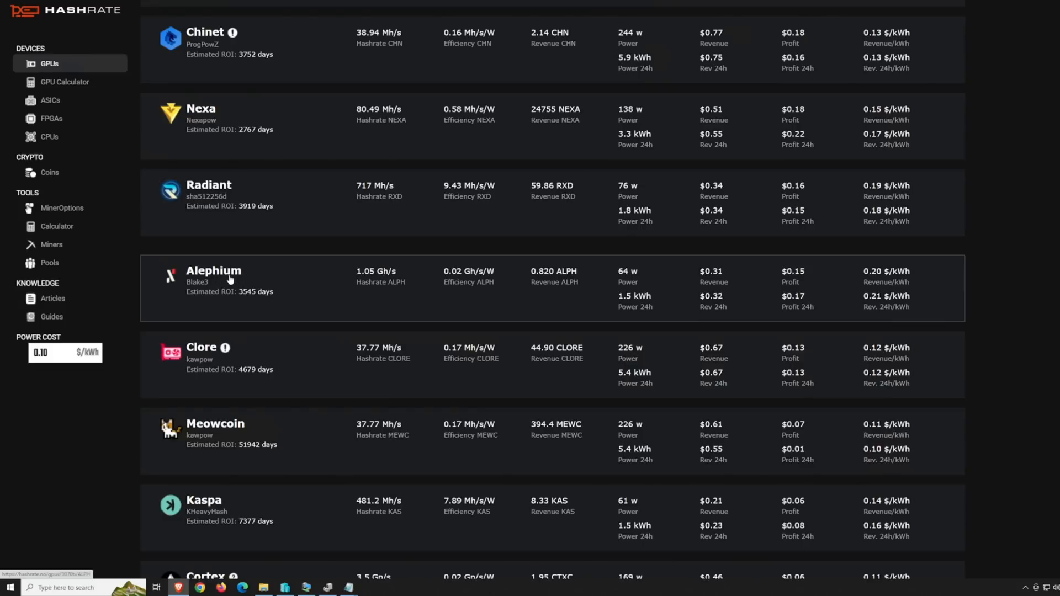
pyautogui.click(230, 280)
pyautogui.moveTo(159, 62); pyautogui.dragTo(208, 77)
pyautogui.click(444, 115)
pyautogui.scroll(-1, 443, 116)
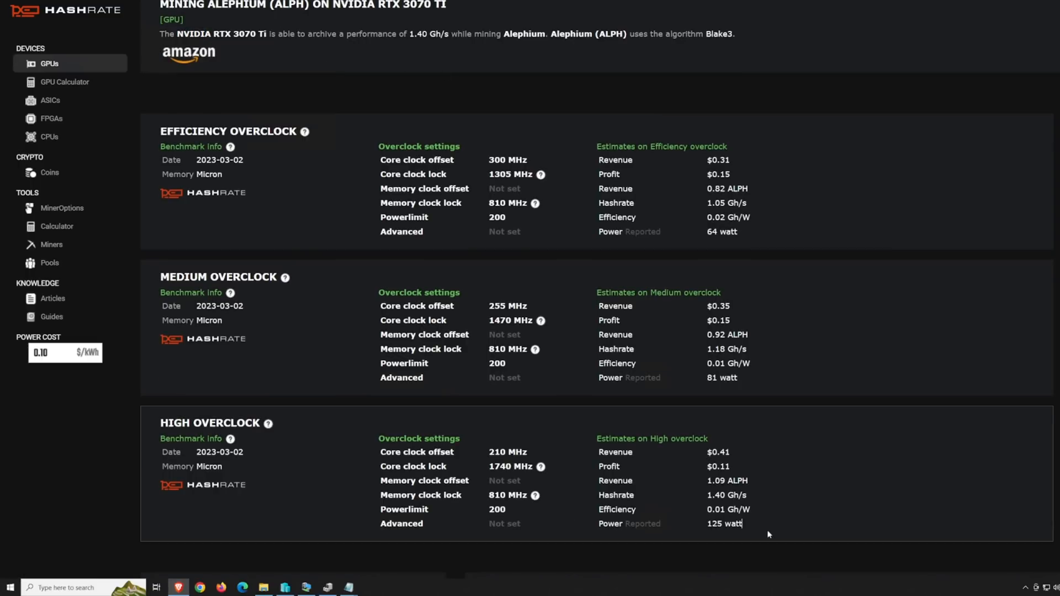
# Review the efficiency, medium and high overclock cards, highlighting the Efficiency Overclock settings.
pyautogui.moveTo(743, 524); pyautogui.dragTo(147, 129)
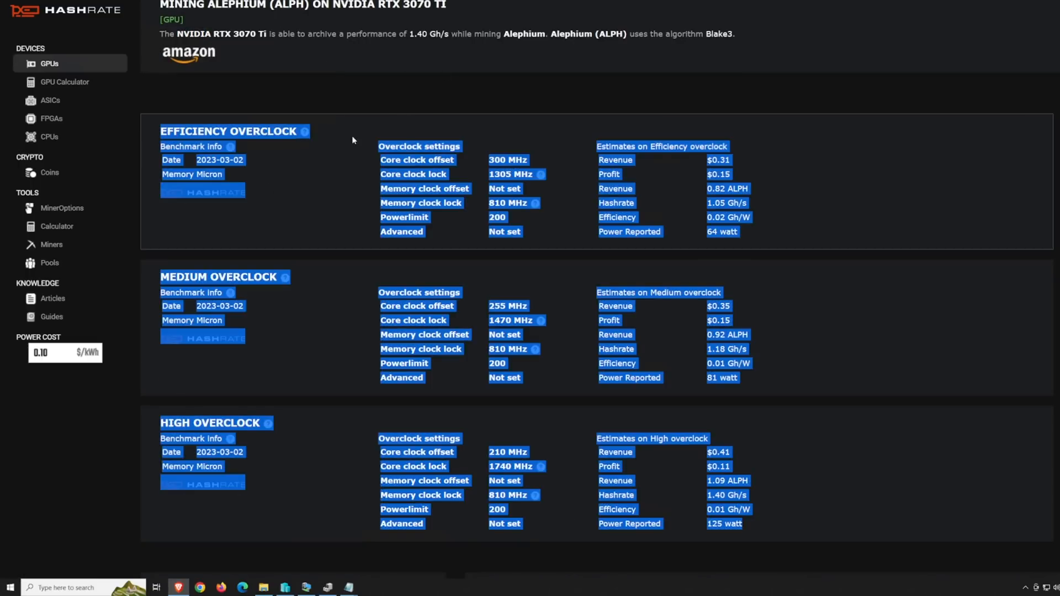
pyautogui.click(344, 186)
pyautogui.moveTo(161, 130)
pyautogui.mouseDown()
pyautogui.moveTo(283, 131)
pyautogui.moveTo(538, 233)
pyautogui.mouseUp()
pyautogui.click(245, 190)
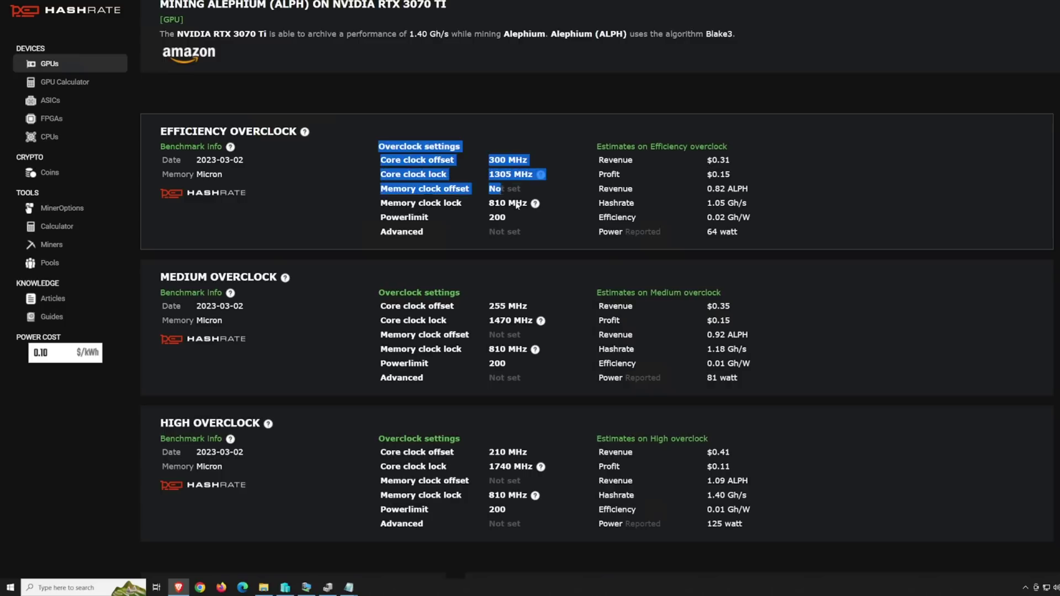
pyautogui.click(860, 210)
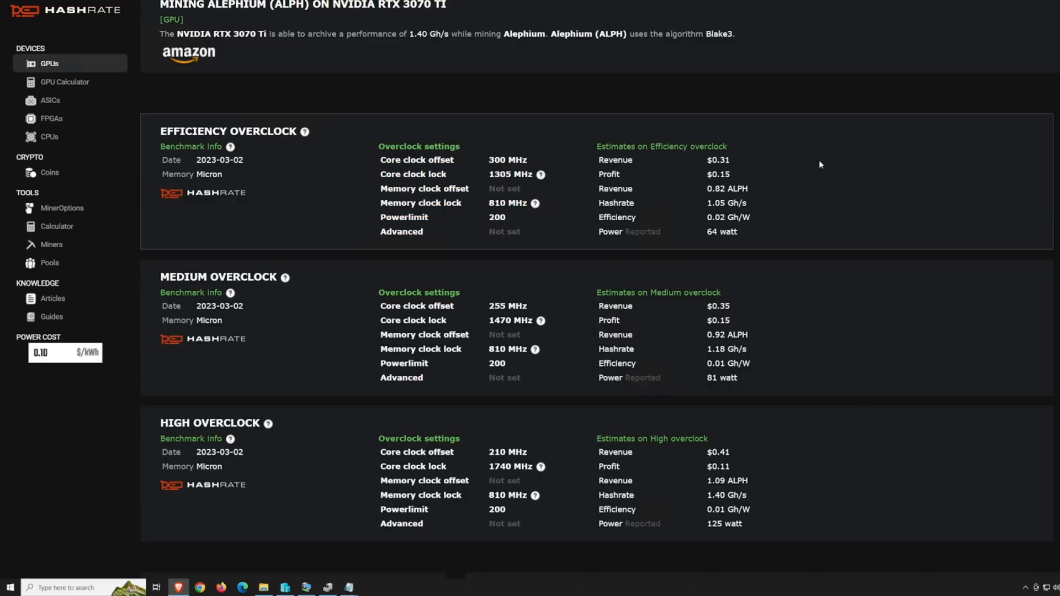
# Switch back to the iron batch script in Notepad from the taskbar.
pyautogui.click(349, 588)
pyautogui.click(349, 551)
pyautogui.click(443, 551)
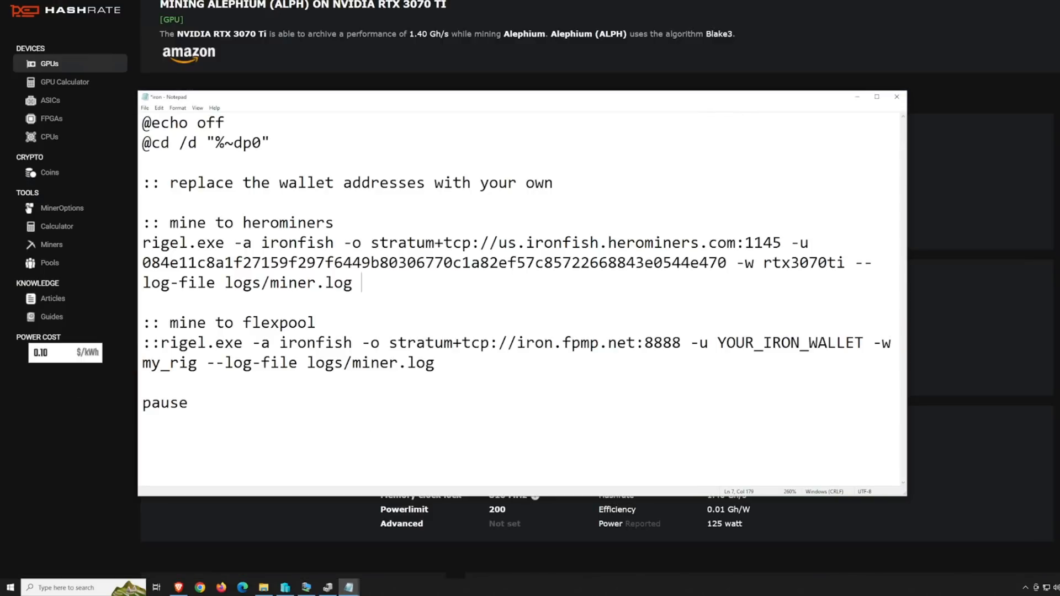
# Add --lock-cclock [1]1305 --cclock [1]300 --lock-mclock [1]810 to the HeroMiners line and review each flag.
pyautogui.moveTo(362, 282); pyautogui.dragTo(899, 273)
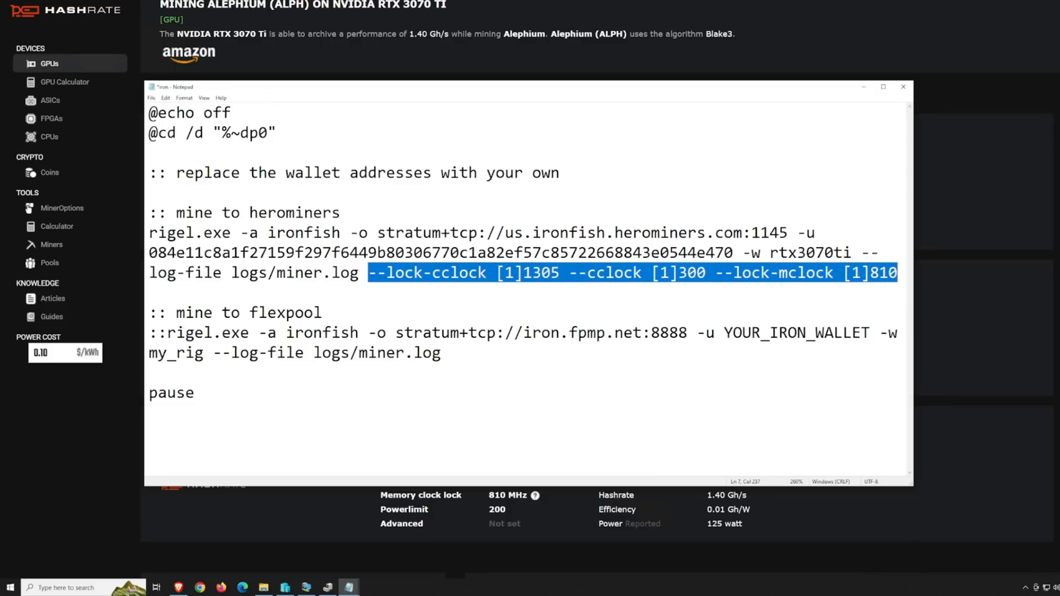
pyautogui.press('Right')
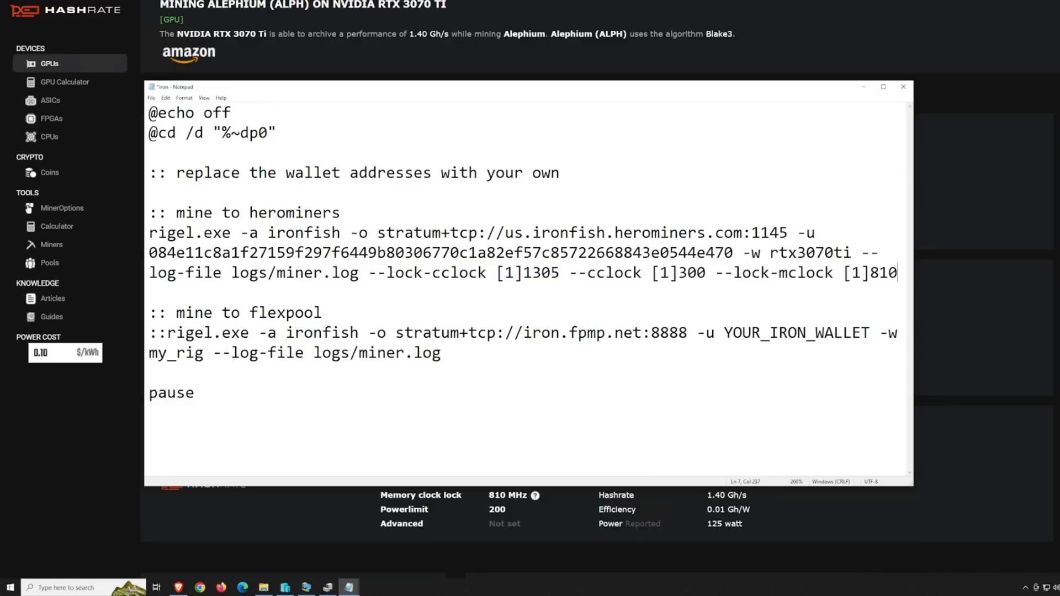
pyautogui.write(' --')
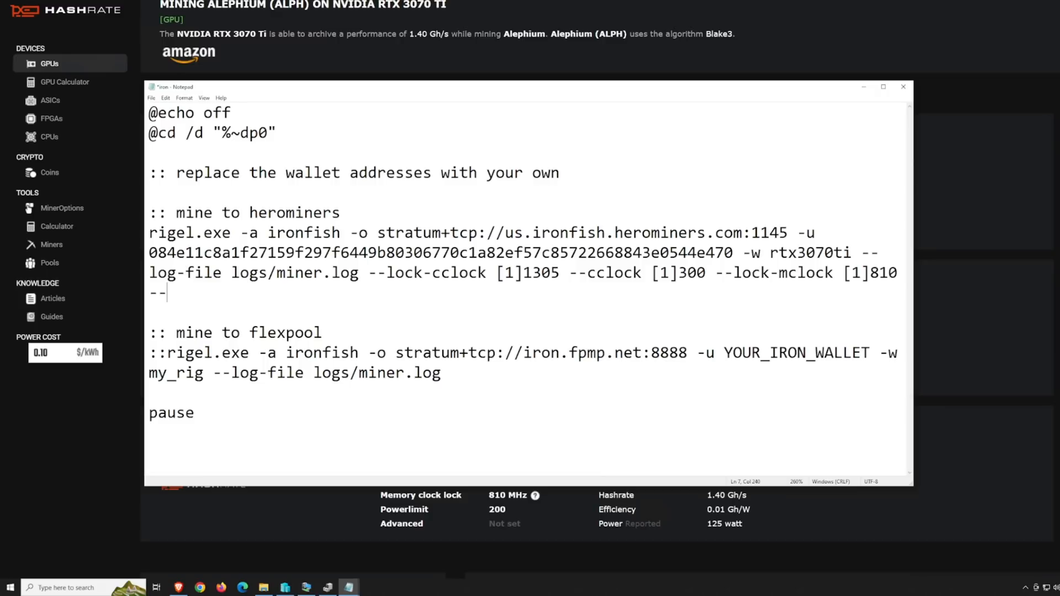
pyautogui.write('pl [1] ')
pyautogui.write('200')
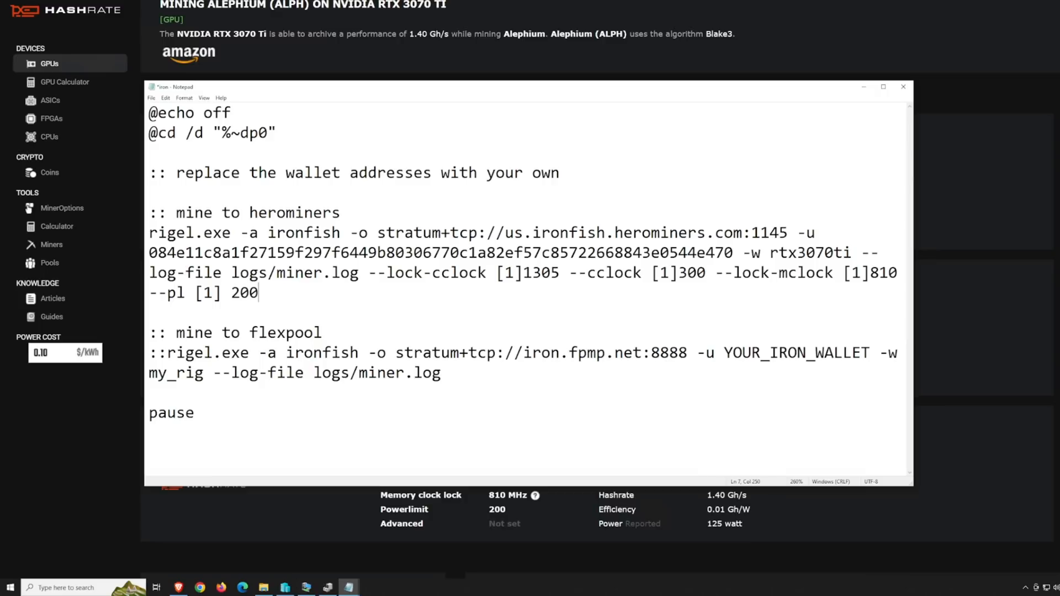
pyautogui.moveTo(523, 273); pyautogui.dragTo(497, 273)
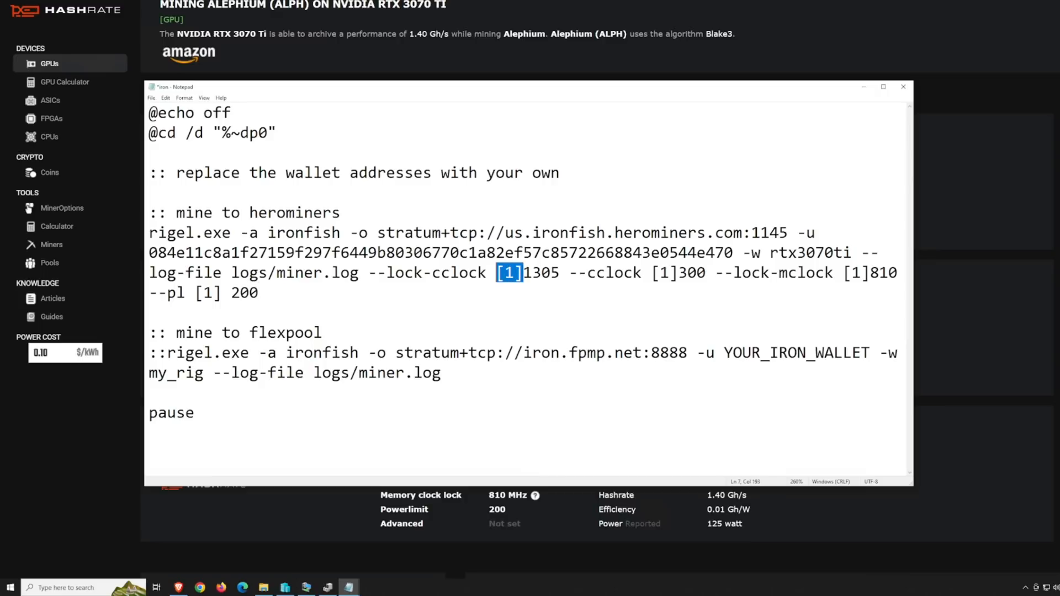
pyautogui.click(523, 273)
pyautogui.moveTo(524, 273); pyautogui.dragTo(560, 273)
pyautogui.click(596, 273)
pyautogui.moveTo(432, 273); pyautogui.dragTo(386, 273)
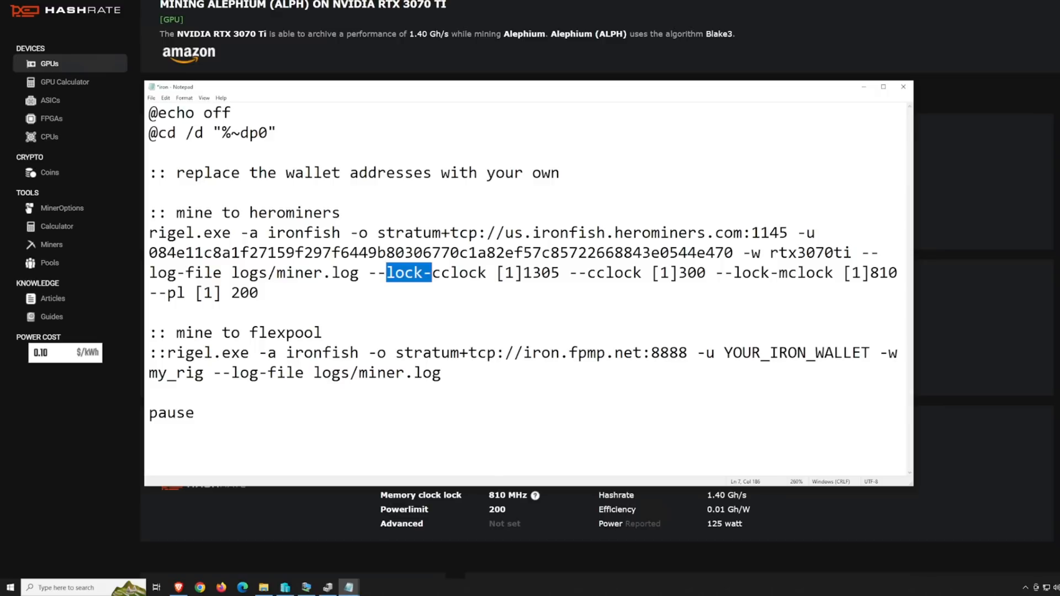
pyautogui.moveTo(588, 273); pyautogui.dragTo(661, 273)
pyautogui.click(724, 273)
pyautogui.moveTo(834, 272); pyautogui.dragTo(762, 273)
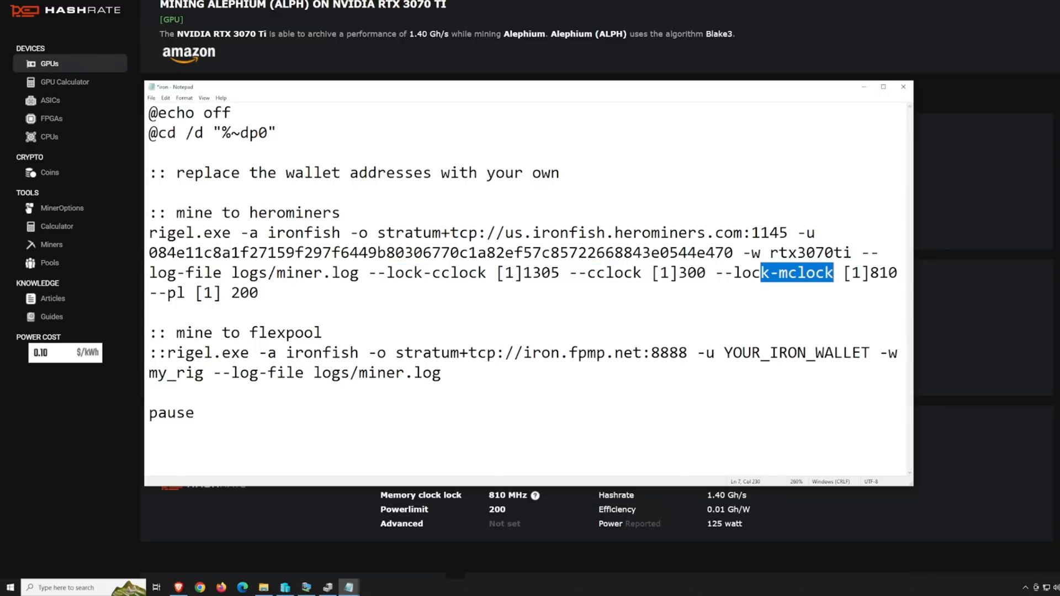
# Check the --pl [1] 200 power limit's GPU index and select the full GPU 1 argument set.
pyautogui.click(213, 293)
pyautogui.moveTo(223, 293); pyautogui.dragTo(195, 292)
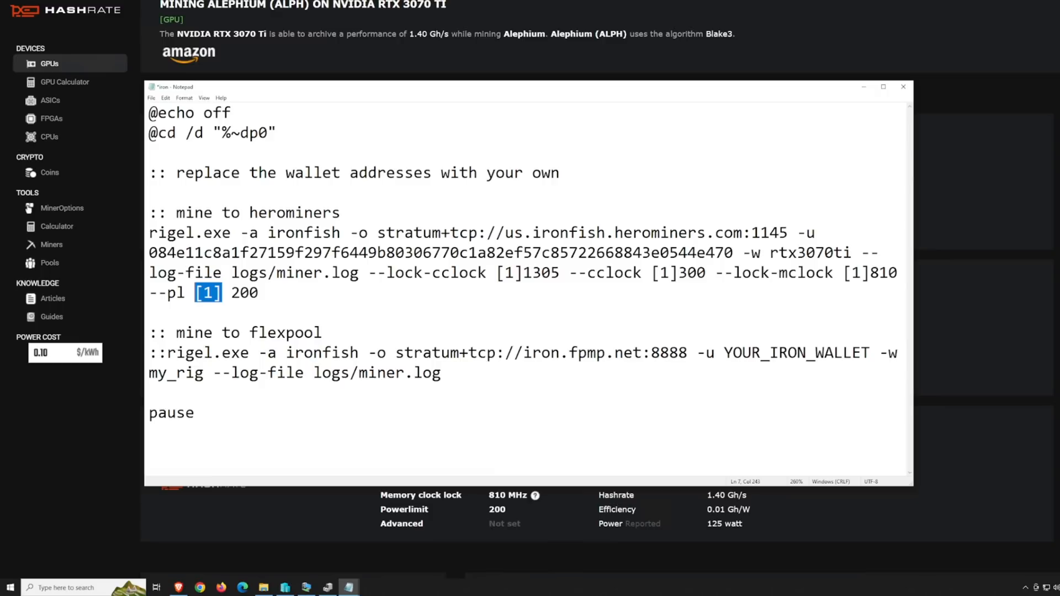
pyautogui.click(259, 292)
pyautogui.moveTo(259, 293); pyautogui.dragTo(370, 273)
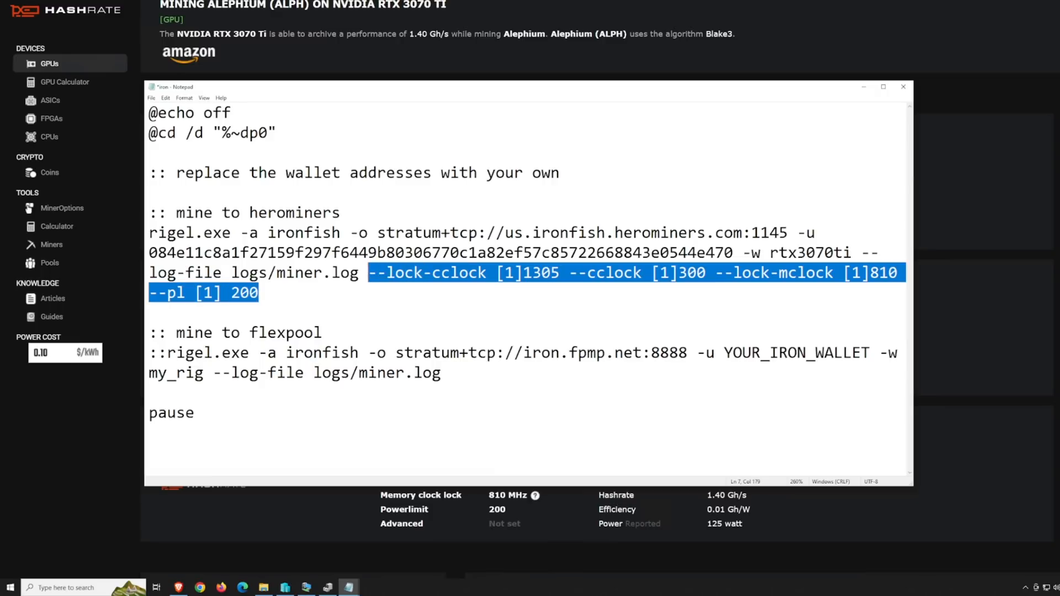
pyautogui.click(258, 292)
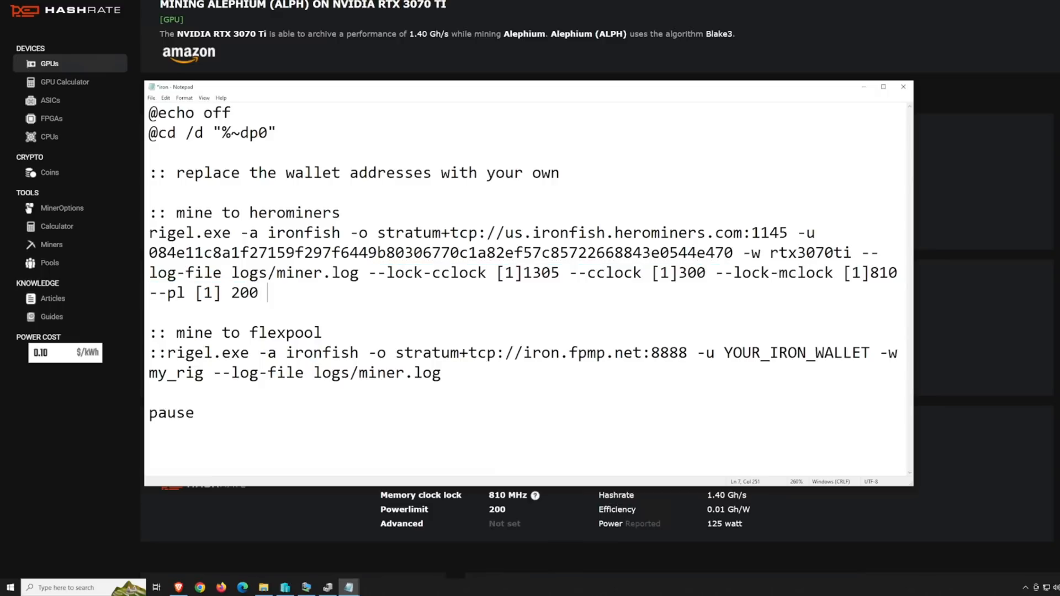
# Paste a second copy of the clock arguments and change its GPU indices to [2].
pyautogui.write('--lock-cclock [1]1305 --cclock [1]300 --lock-mclock [1]810 --pl [1] 200')
pyautogui.moveTo(405, 293); pyautogui.dragTo(414, 292)
pyautogui.write('2')
pyautogui.moveTo(558, 292); pyautogui.dragTo(568, 292)
pyautogui.write('2')
pyautogui.moveTo(751, 292); pyautogui.dragTo(760, 293)
pyautogui.write('2')
pyautogui.moveTo(860, 293); pyautogui.dragTo(872, 293)
pyautogui.write('2')
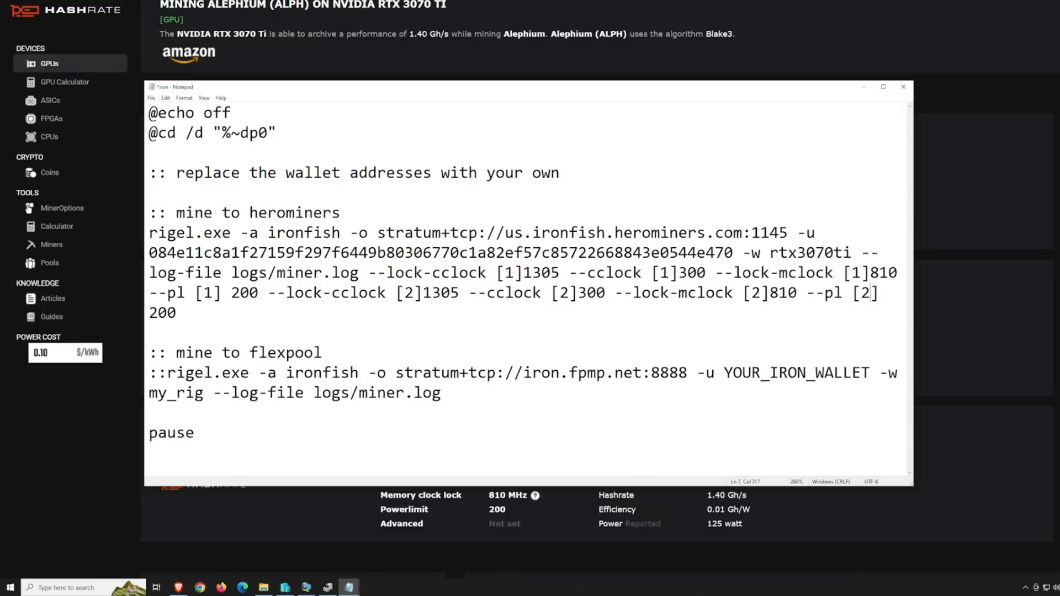
# Copy the GPU 2 set, paste a third copy and change its indices to [3].
pyautogui.moveTo(176, 312); pyautogui.dragTo(267, 293)
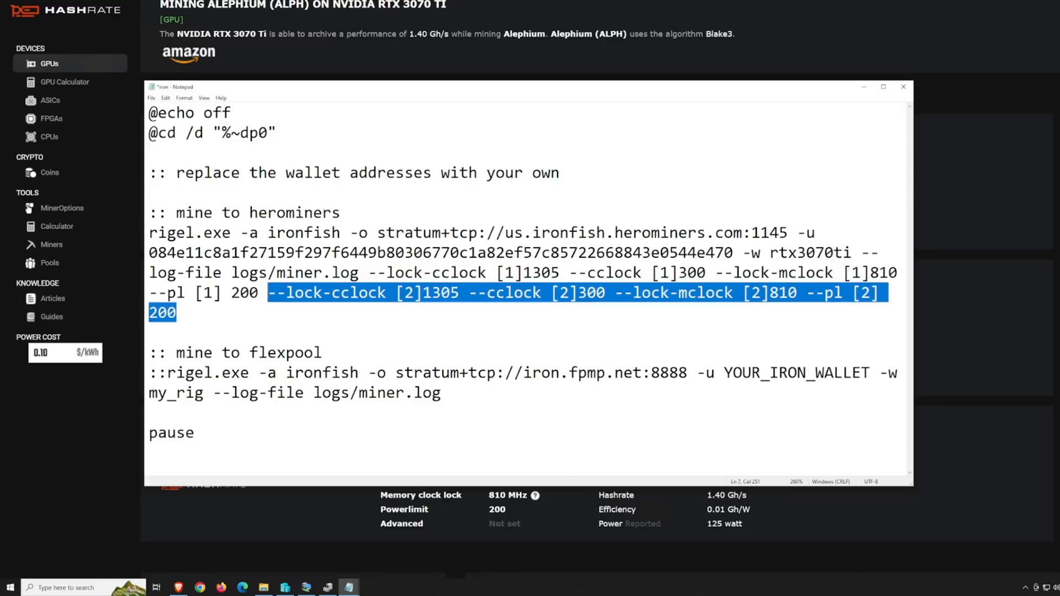
pyautogui.hotkey('ctrl', 'c')
pyautogui.click(178, 312)
pyautogui.hotkey('ctrl', 'v')
pyautogui.moveTo(322, 312); pyautogui.dragTo(333, 312)
pyautogui.write('3')
pyautogui.moveTo(478, 312); pyautogui.dragTo(488, 313)
pyautogui.write('3')
pyautogui.moveTo(669, 312); pyautogui.dragTo(678, 313)
pyautogui.write('3')
pyautogui.moveTo(779, 313); pyautogui.dragTo(789, 312)
pyautogui.write('3')
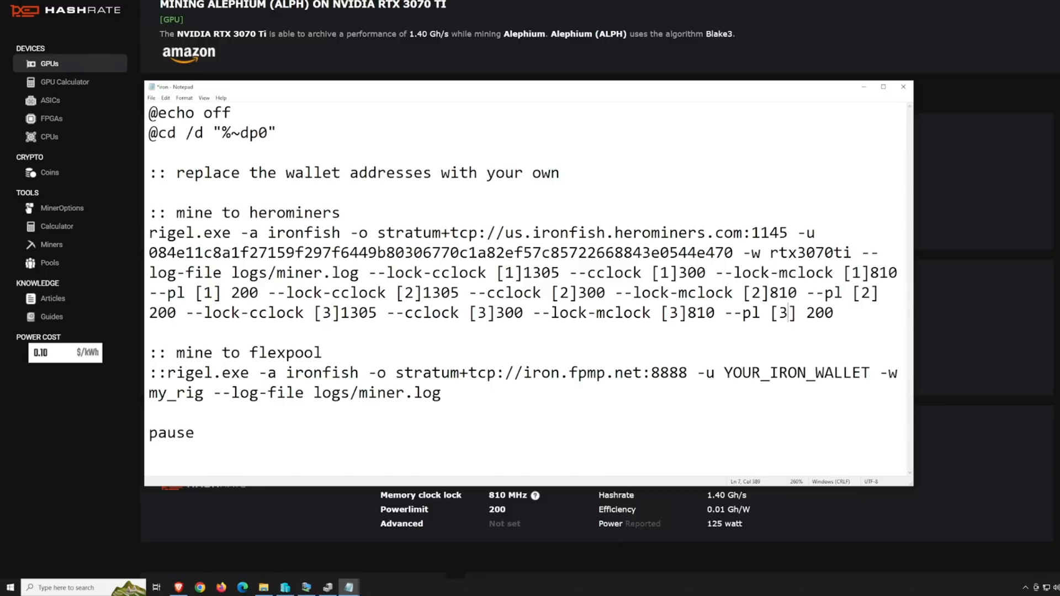
# Review the three clock sets, then delete the GPU 2 and GPU 3 arguments, leaving GPU 1's set.
pyautogui.moveTo(834, 312); pyautogui.dragTo(369, 273)
pyautogui.press('Right')
pyautogui.click(669, 293)
pyautogui.moveTo(689, 312); pyautogui.dragTo(387, 272)
pyautogui.click(570, 293)
pyautogui.moveTo(835, 312); pyautogui.dragTo(396, 293)
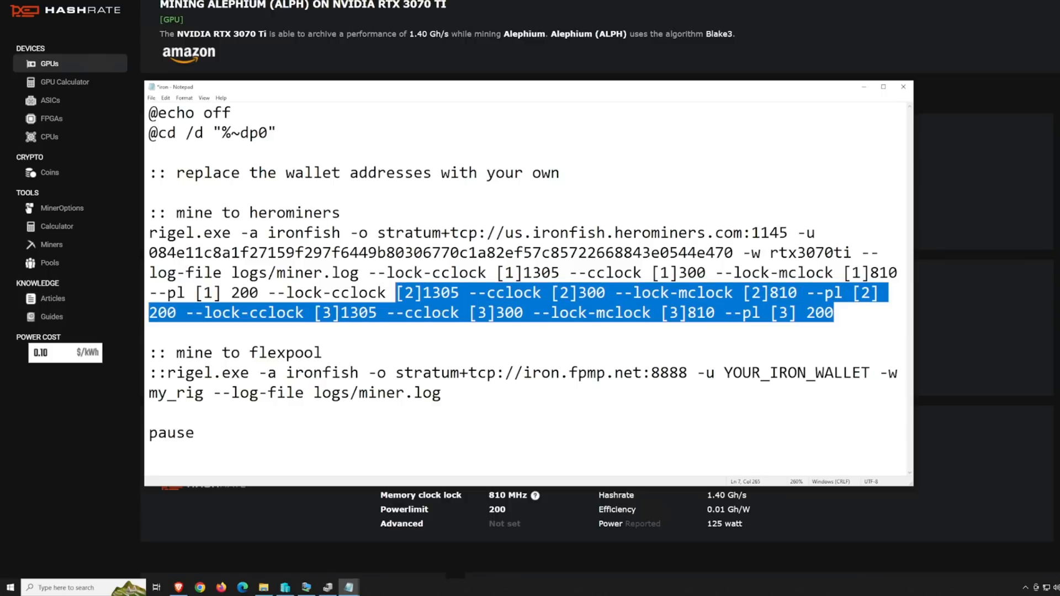
pyautogui.press('Delete')
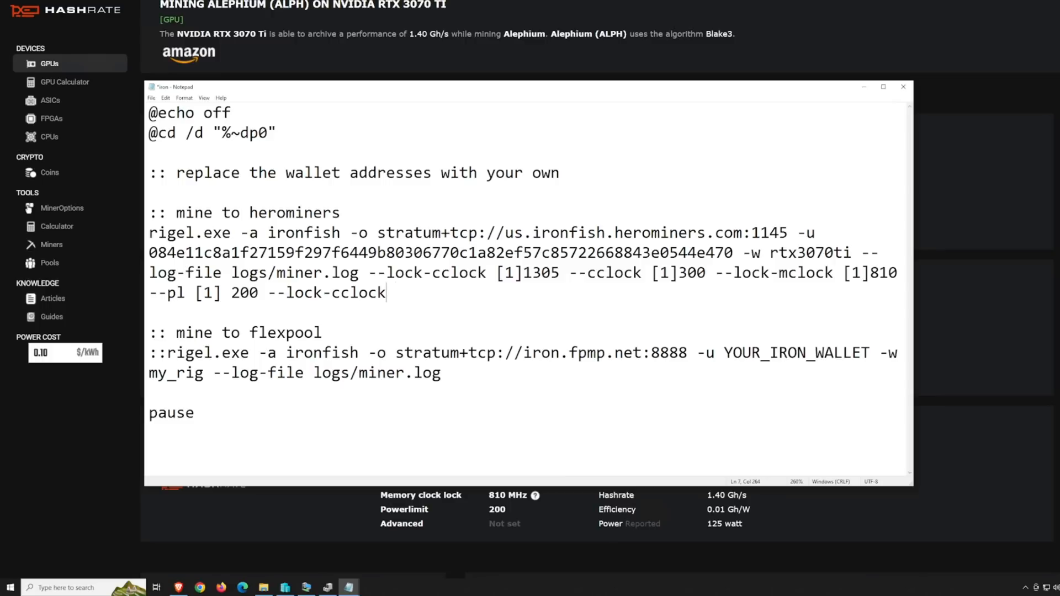
pyautogui.moveTo(386, 292); pyautogui.dragTo(369, 273)
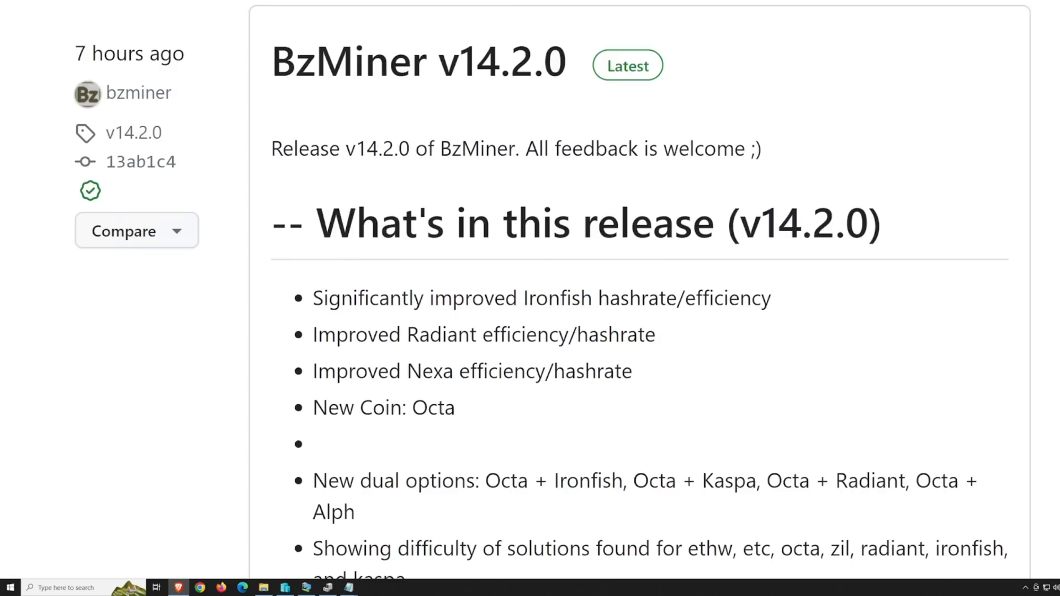
pyautogui.scroll(-5, 476, 356)
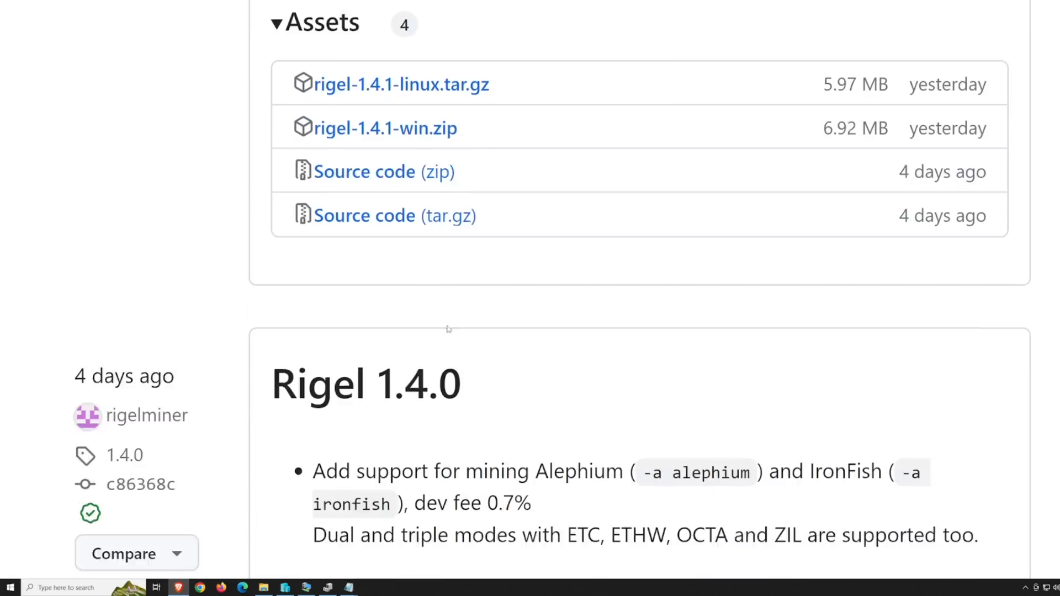
pyautogui.scroll(-3, 464, 340)
# Highlight the dual/triple mode, IronFish support and dev fee notes in the Rigel 1.4.0 release.
pyautogui.moveTo(313, 273); pyautogui.dragTo(890, 274)
pyautogui.click(547, 245)
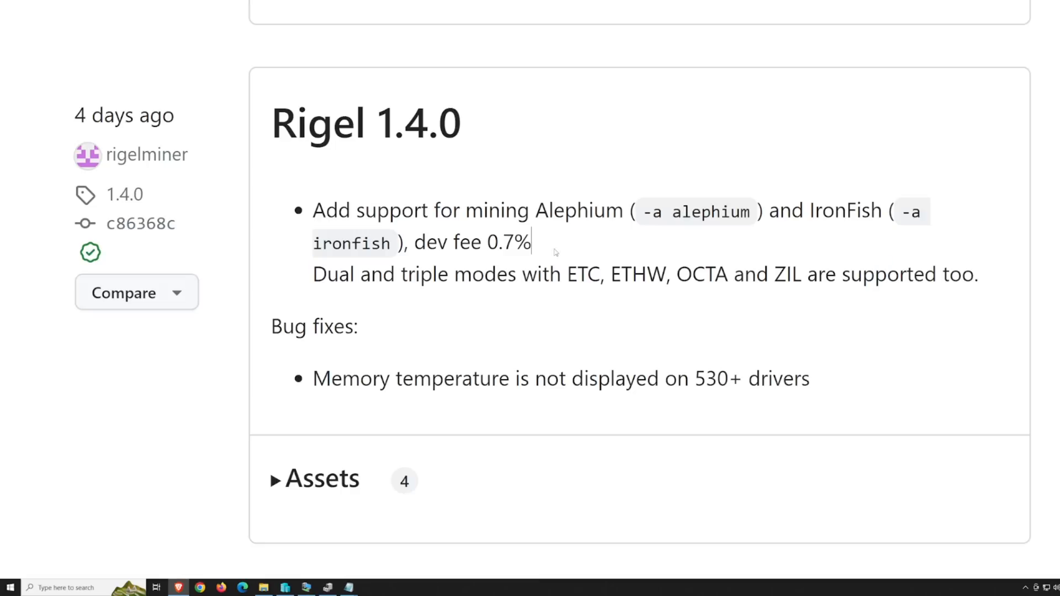
pyautogui.moveTo(532, 243)
pyautogui.mouseDown()
pyautogui.moveTo(414, 211)
pyautogui.moveTo(312, 210)
pyautogui.mouseUp()
pyautogui.click(604, 253)
pyautogui.scroll(4, 605, 256)
pyautogui.scroll(3, 605, 258)
pyautogui.scroll(3, 605, 258)
pyautogui.scroll(2, 605, 257)
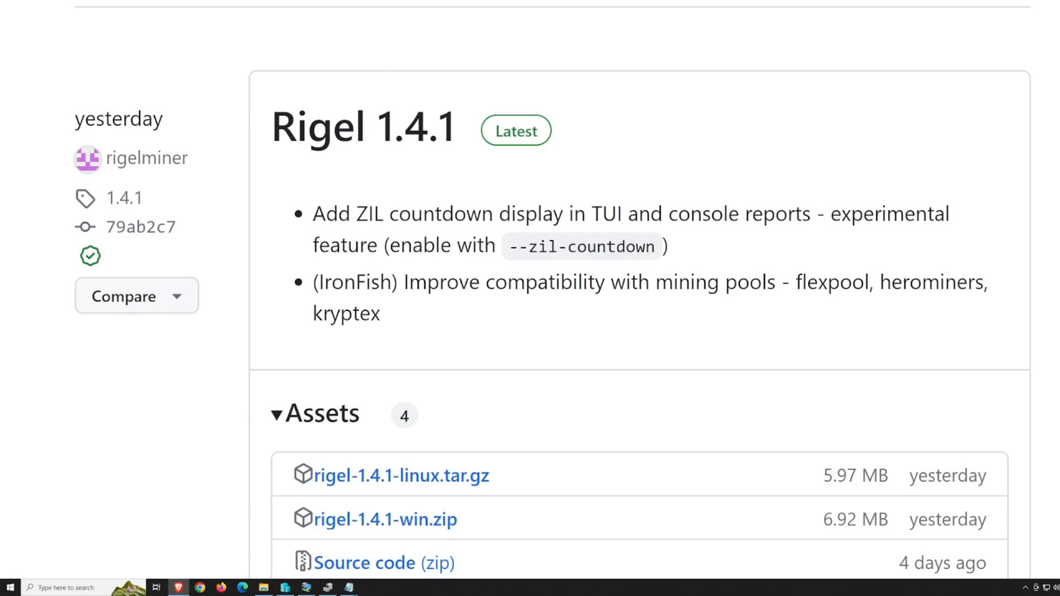
# Return to iron.bat in Notepad and save the edited HeroMiners line.
pyautogui.click(348, 588)
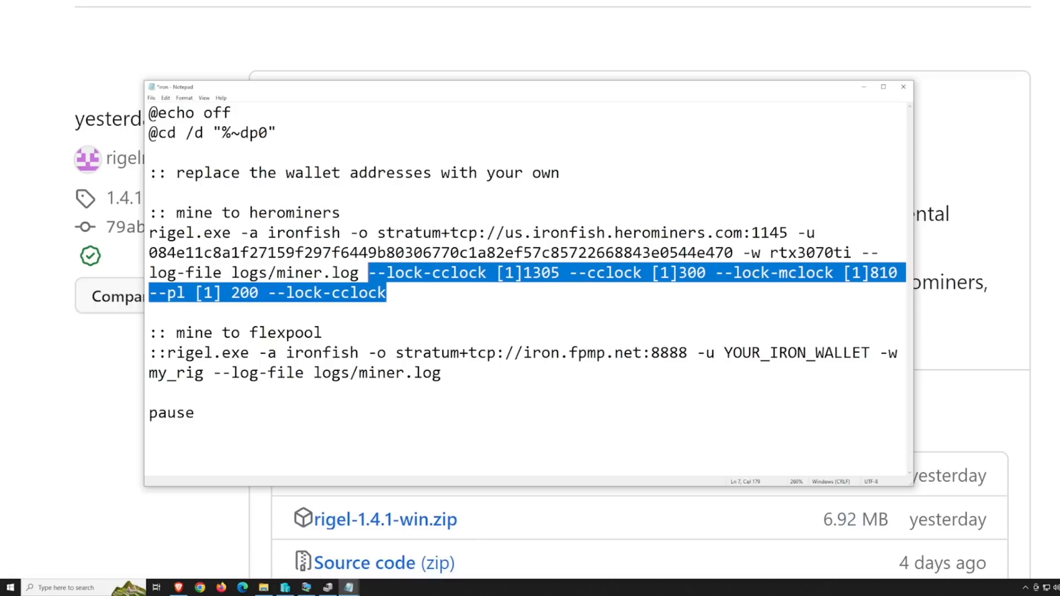
pyautogui.press('Right')
pyautogui.click(155, 98)
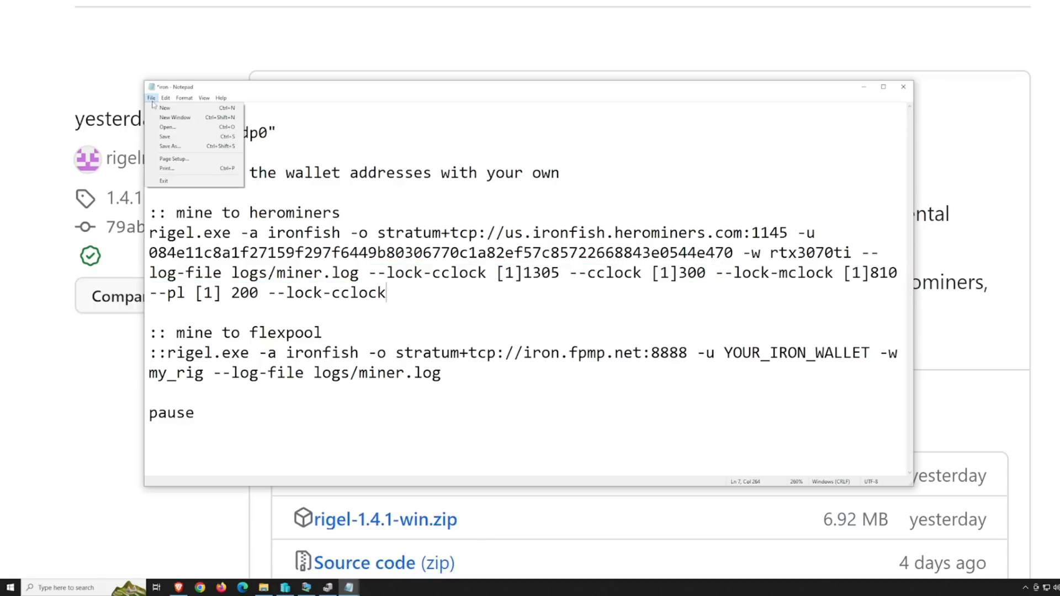
pyautogui.click(191, 137)
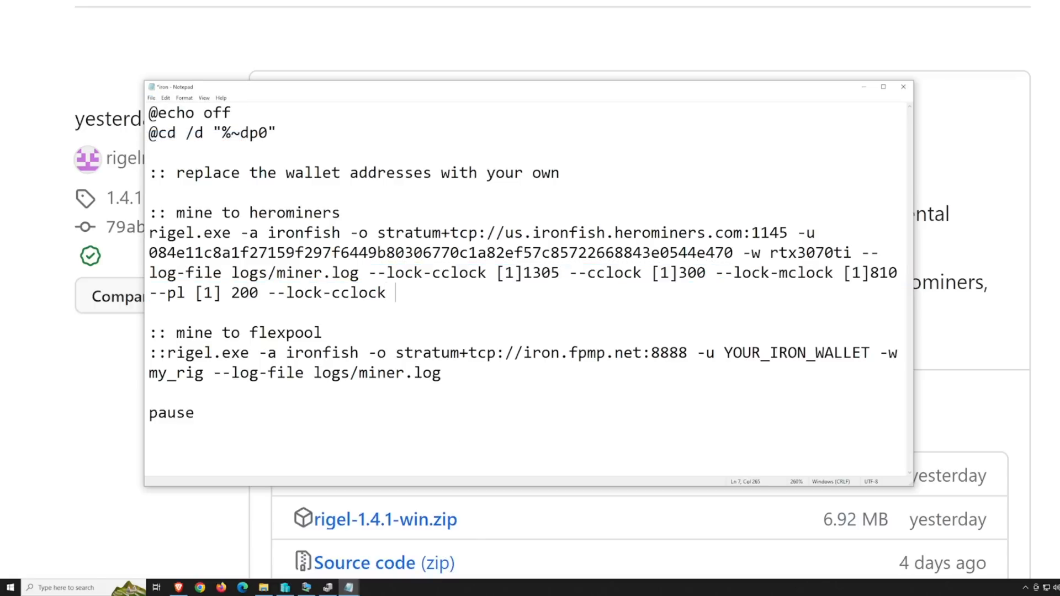
pyautogui.write('--')
pyautogui.write('fan')
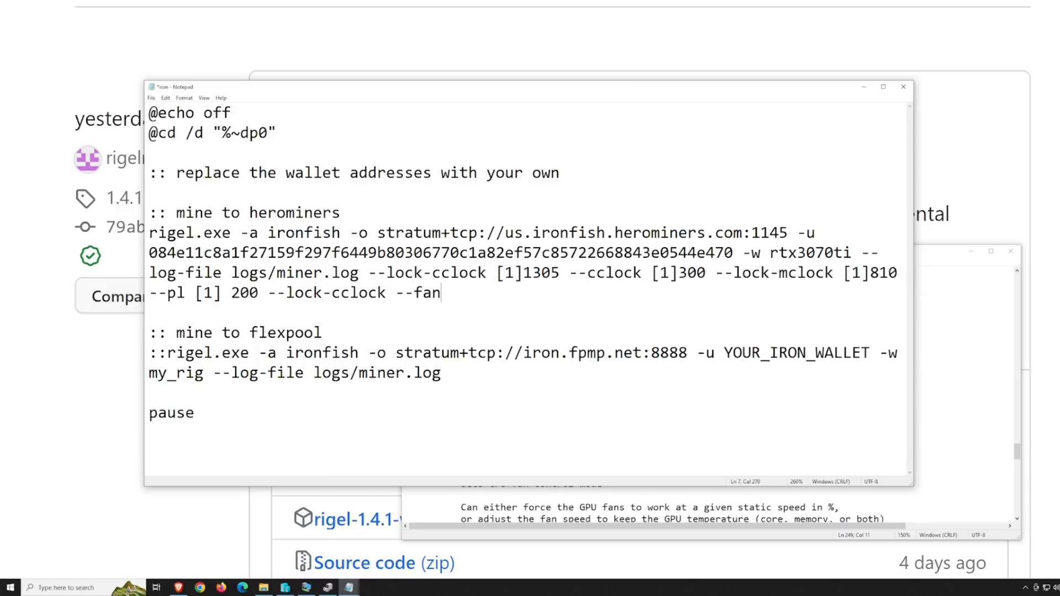
pyautogui.write('-control')
pyautogui.write(' 100')
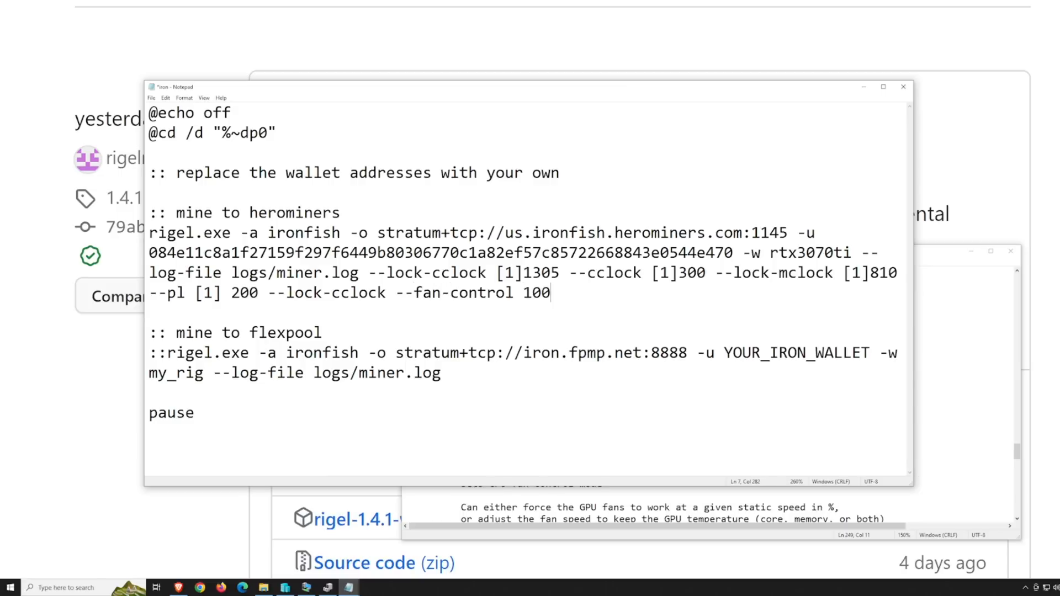
# Try --fan-control speeds 100 and 50, then remove the fan-control argument again.
pyautogui.press('BackSpace')
pyautogui.press('BackSpace')
pyautogui.press('BackSpace')
pyautogui.write('50')
pyautogui.press('BackSpace')
pyautogui.press('BackSpace')
pyautogui.write('60')
pyautogui.hotkey('shift', 'Home')
pyautogui.press('BackSpace')
pyautogui.press('BackSpace')
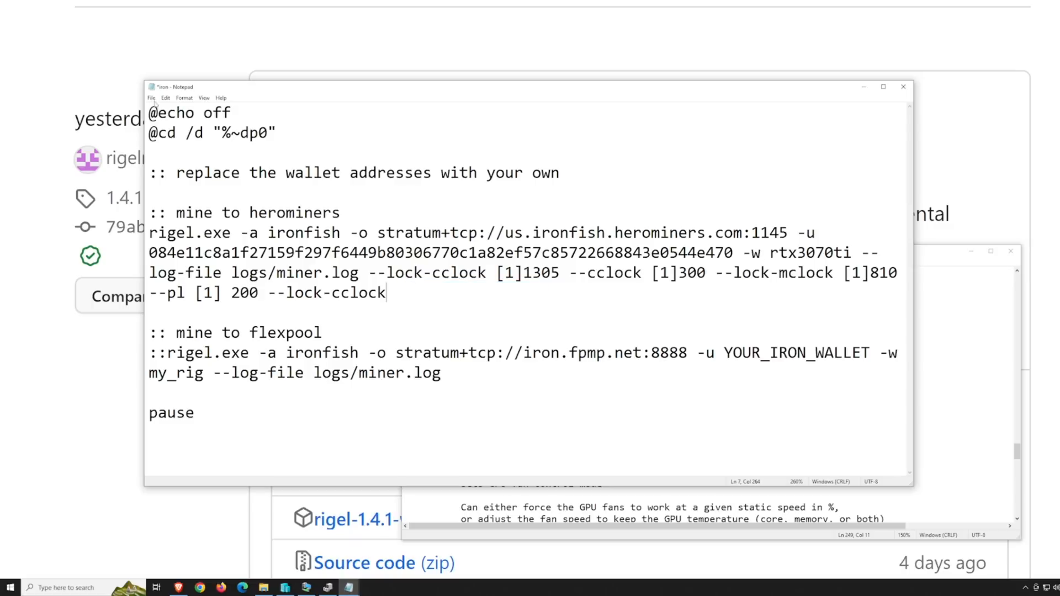
# Trim the trailing --lock-cclock and fix the power limit to --pl [1]200.
pyautogui.click(151, 98)
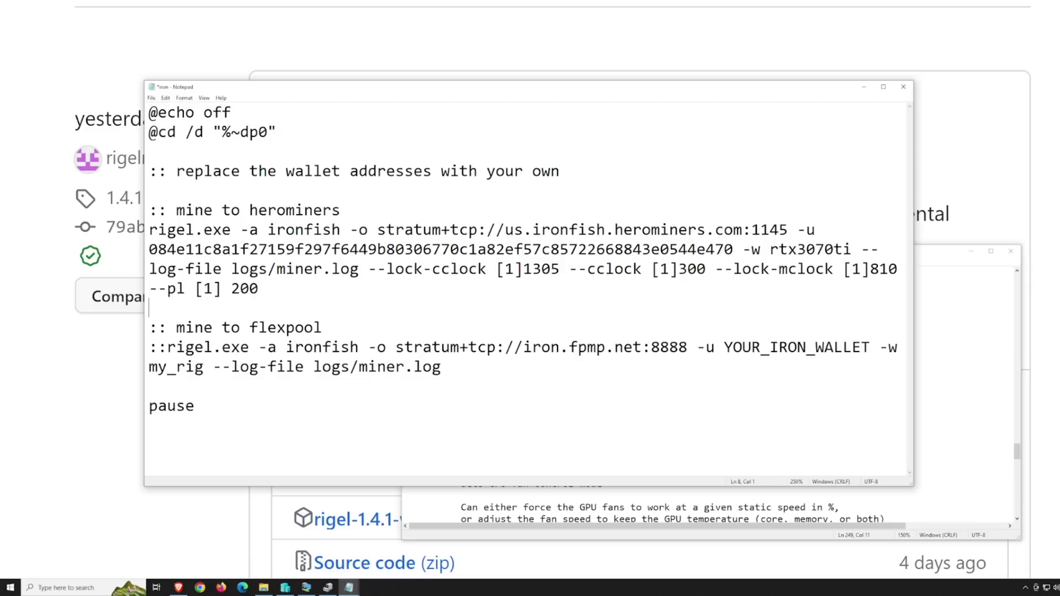
pyautogui.press('BackSpace')
pyautogui.press('Return')
pyautogui.press('Left')
pyautogui.hotkey('ctrl', 'Left')
pyautogui.press('BackSpace')
pyautogui.press('End')
# Check the finished HeroMiners command block, save iron.bat and close Notepad.
pyautogui.hotkey('shift', 'Up')
pyautogui.hotkey('shift', 'Up')
pyautogui.hotkey('shift', 'Up')
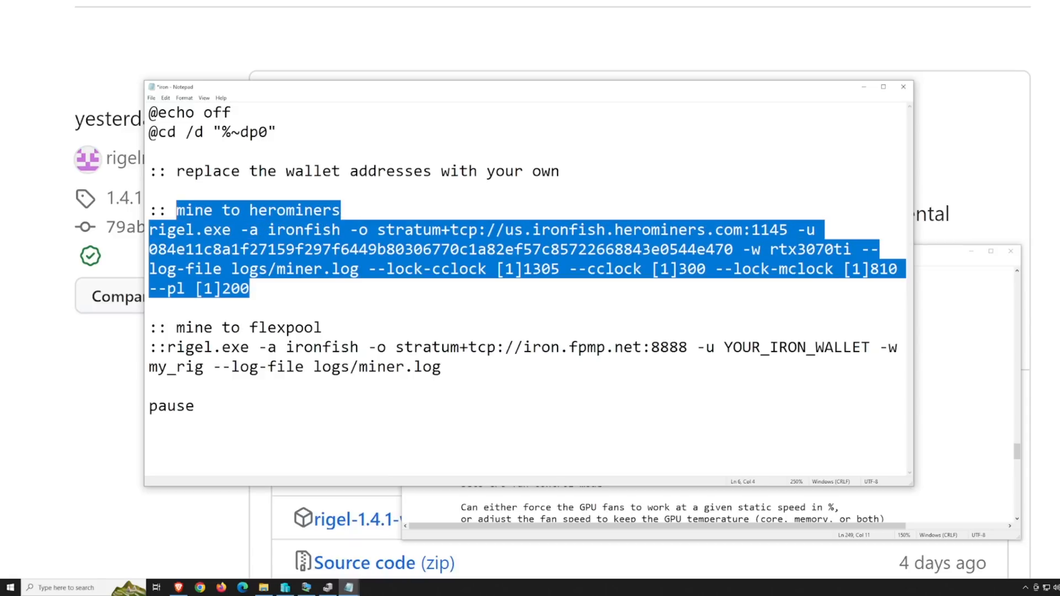
pyautogui.hotkey('shift', 'Home')
pyautogui.press('Right')
pyautogui.click(151, 97)
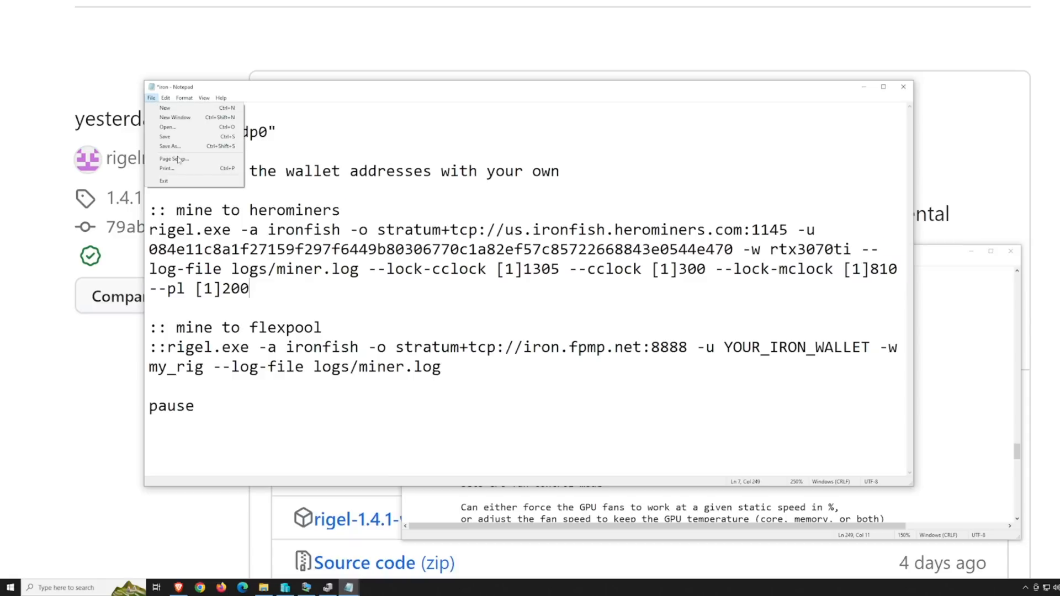
pyautogui.click(179, 141)
pyautogui.click(904, 86)
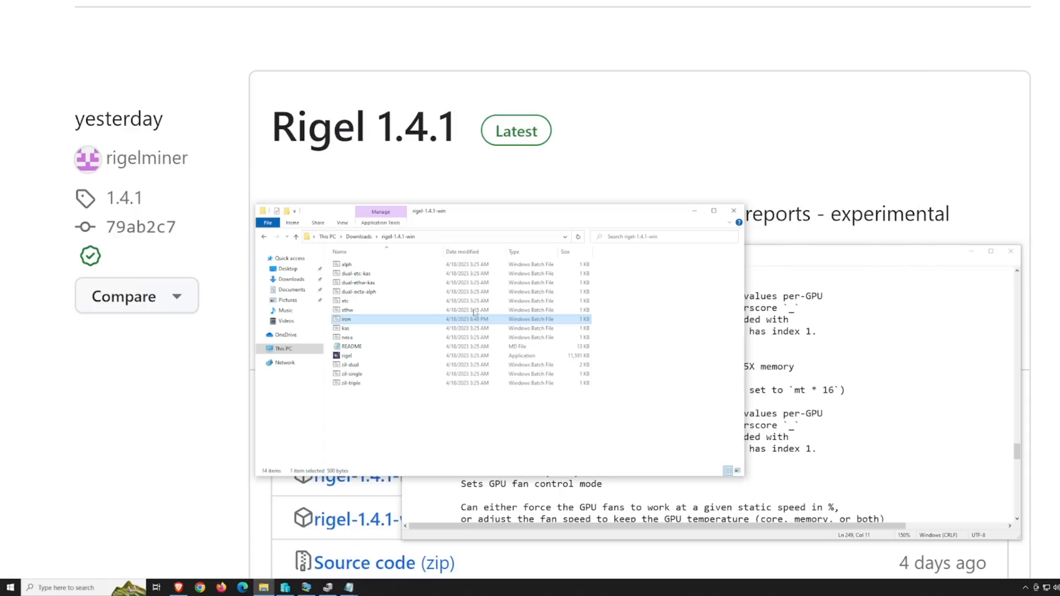
# Run the iron batch file as administrator and approve the UAC prompt so Rigel starts.
pyautogui.rightClick(330, 320)
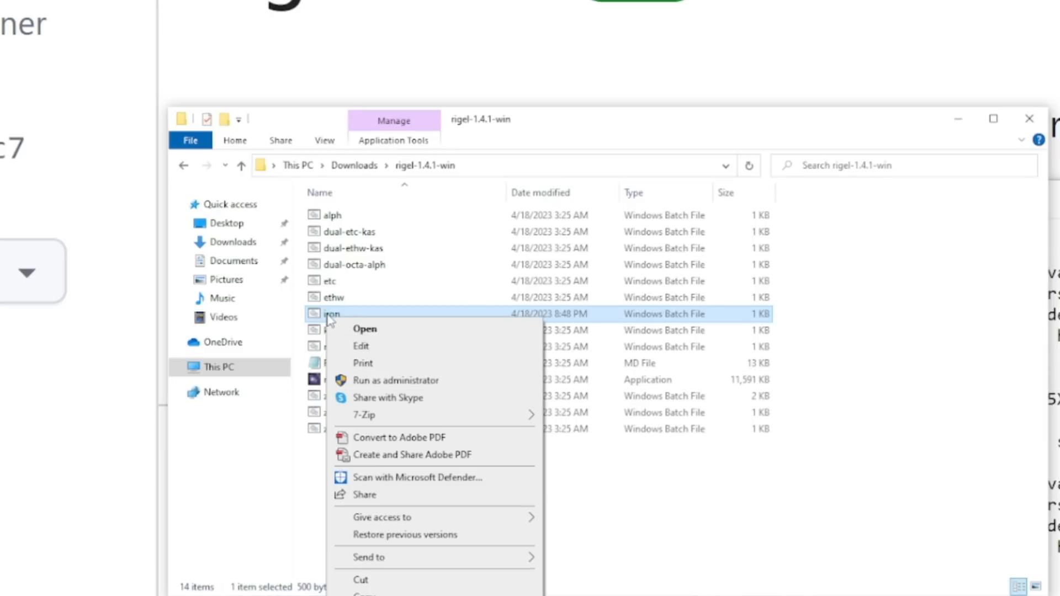
pyautogui.click(396, 380)
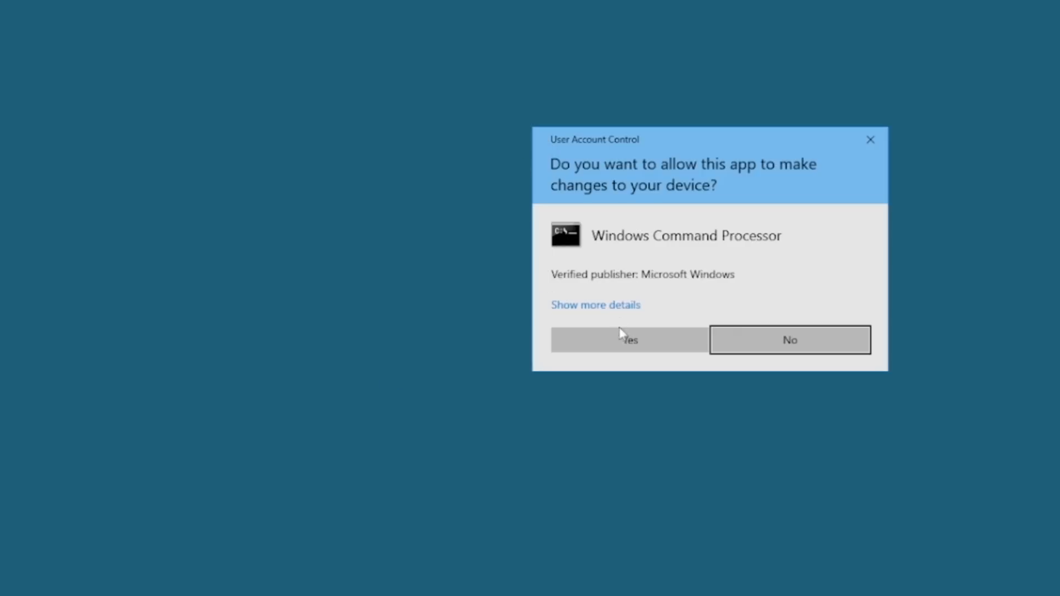
pyautogui.click(619, 333)
pyautogui.moveTo(590, 1); pyautogui.dragTo(655, 37)
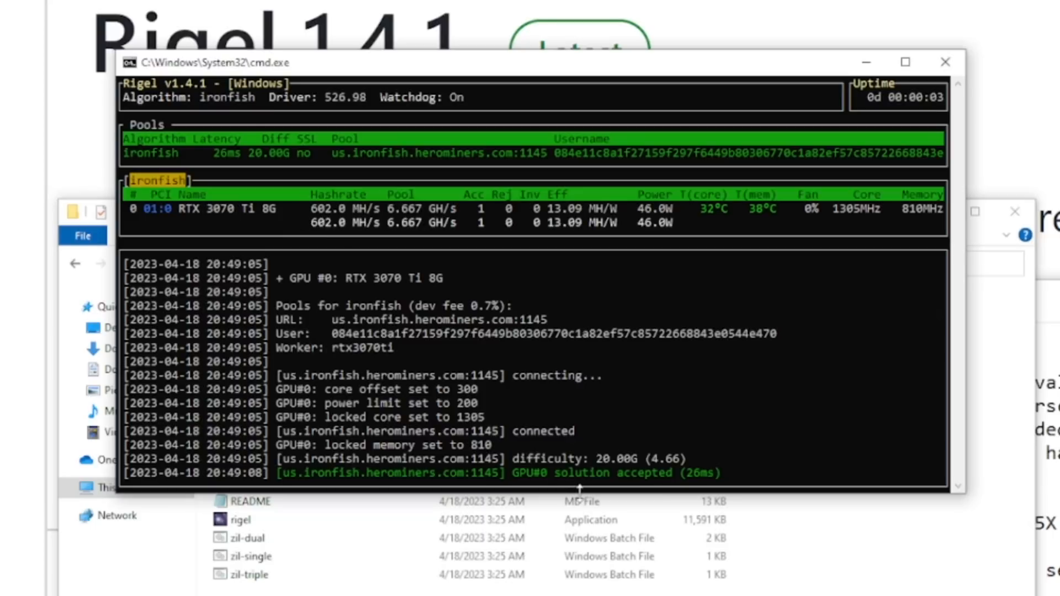
# Enlarge the Rigel console and move it so more of the mining log is visible.
pyautogui.moveTo(575, 491); pyautogui.dragTo(584, 595)
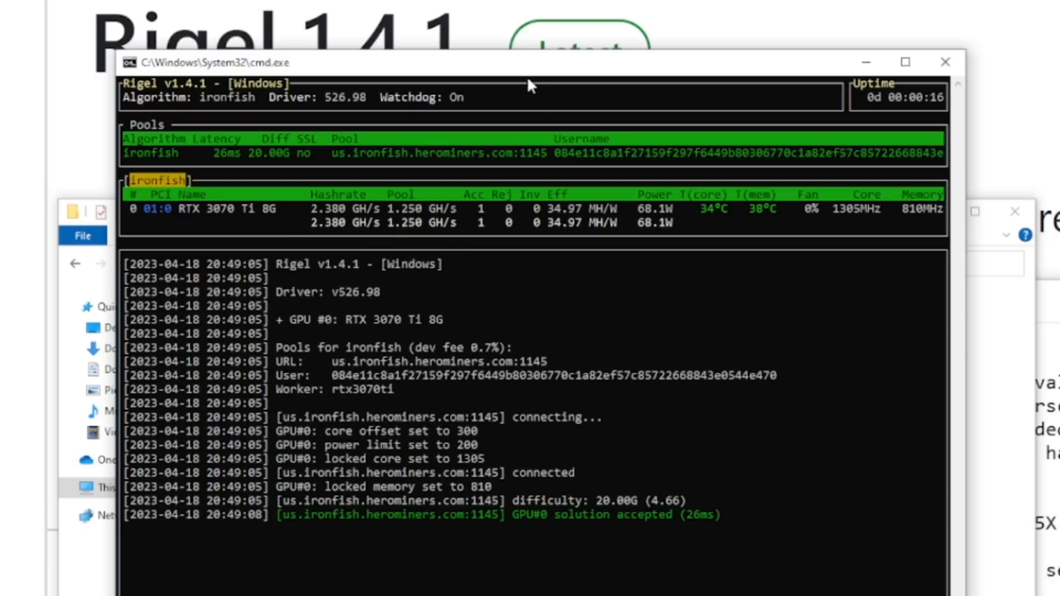
pyautogui.moveTo(524, 65); pyautogui.dragTo(553, 112)
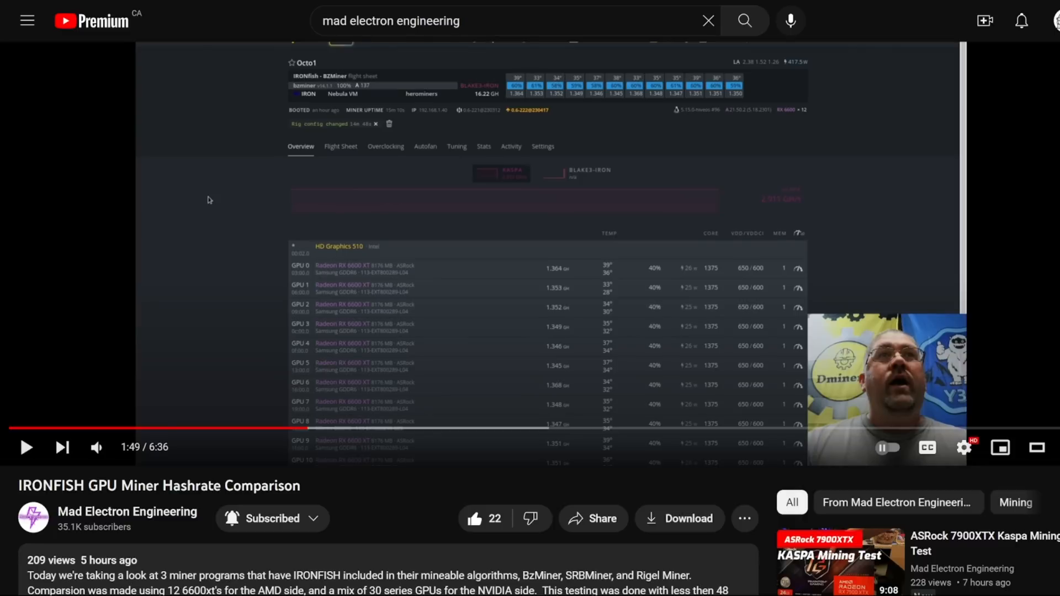
# Highlight the IRONFISH GPU Miner Hashrate Comparison video title while reading it.
pyautogui.moveTo(88, 486); pyautogui.dragTo(298, 487)
pyautogui.click(307, 488)
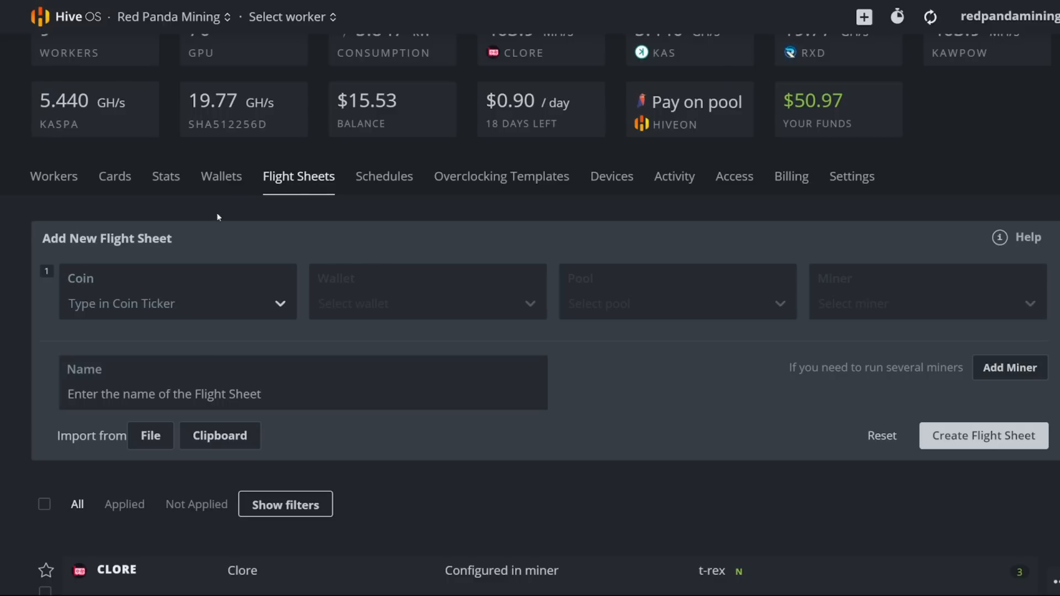
# Choose IRON as the coin and create an IronFish wallet from the pasted address.
pyautogui.click(176, 306)
pyautogui.write('iron')
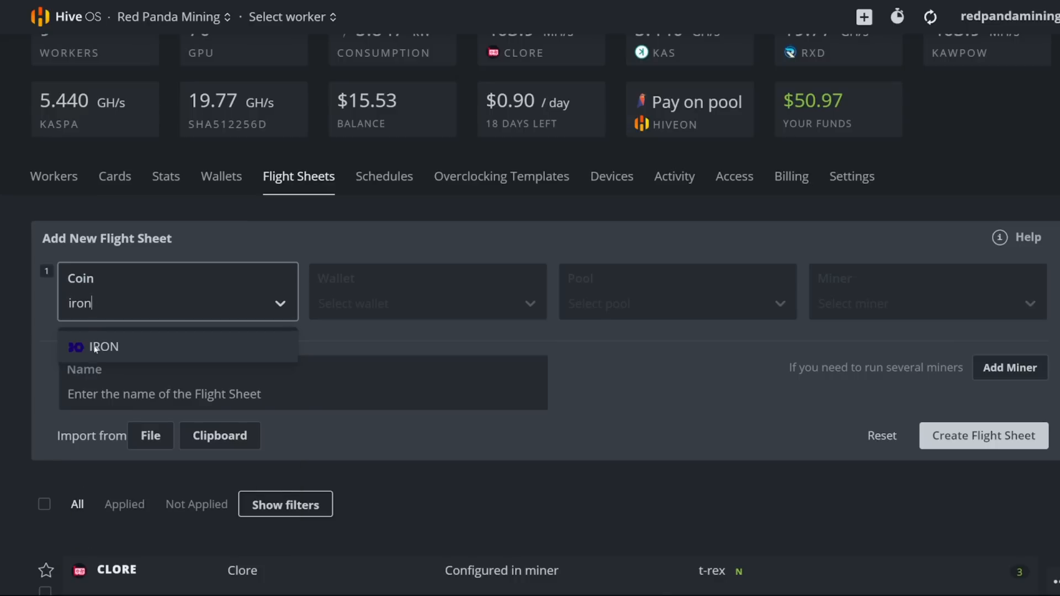
pyautogui.click(99, 348)
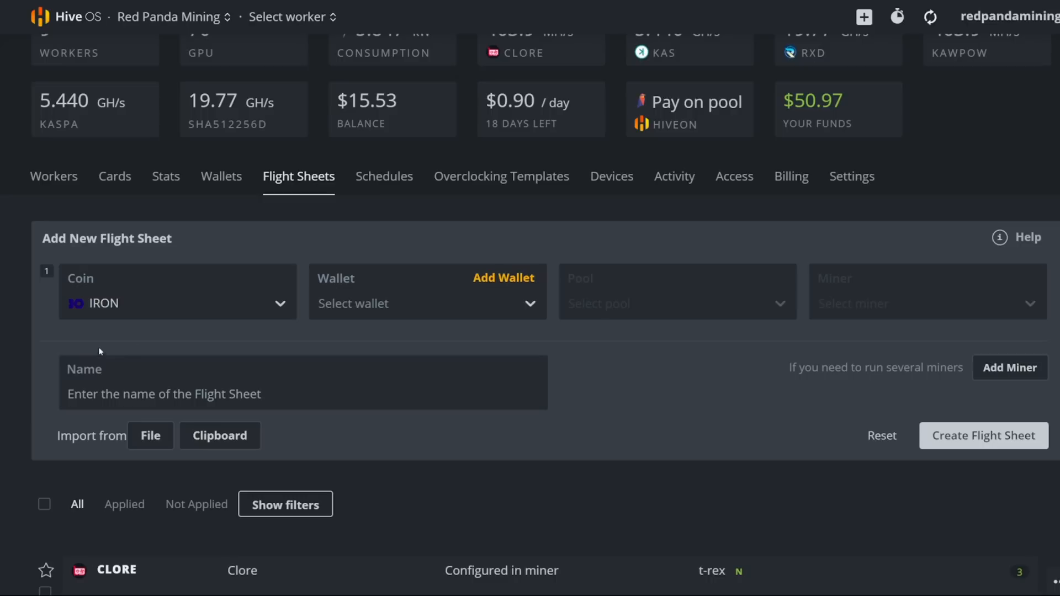
pyautogui.click(504, 278)
pyautogui.hotkey('ctrl', 'v')
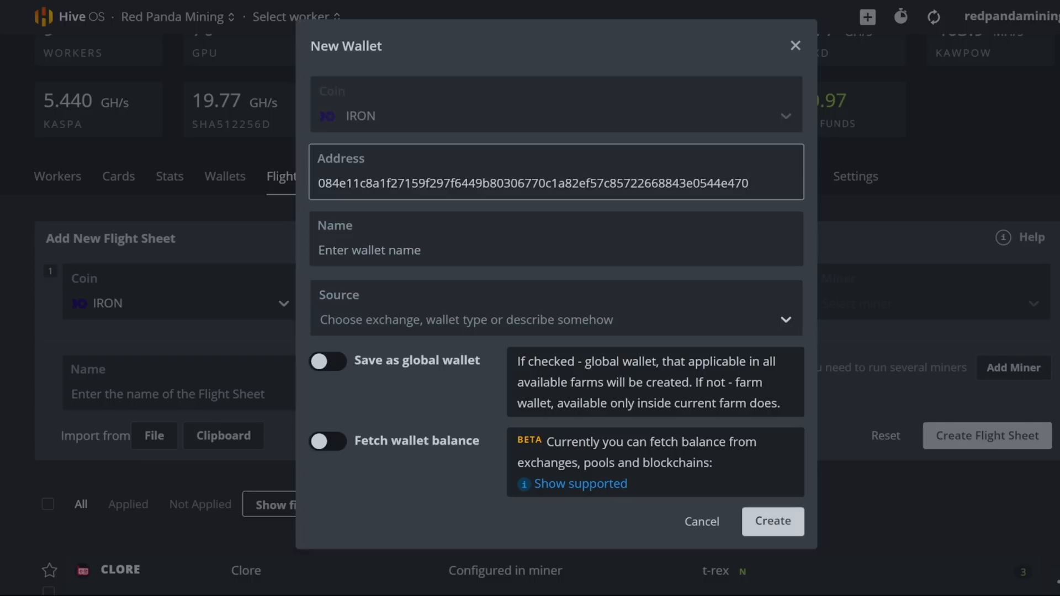
pyautogui.click(389, 245)
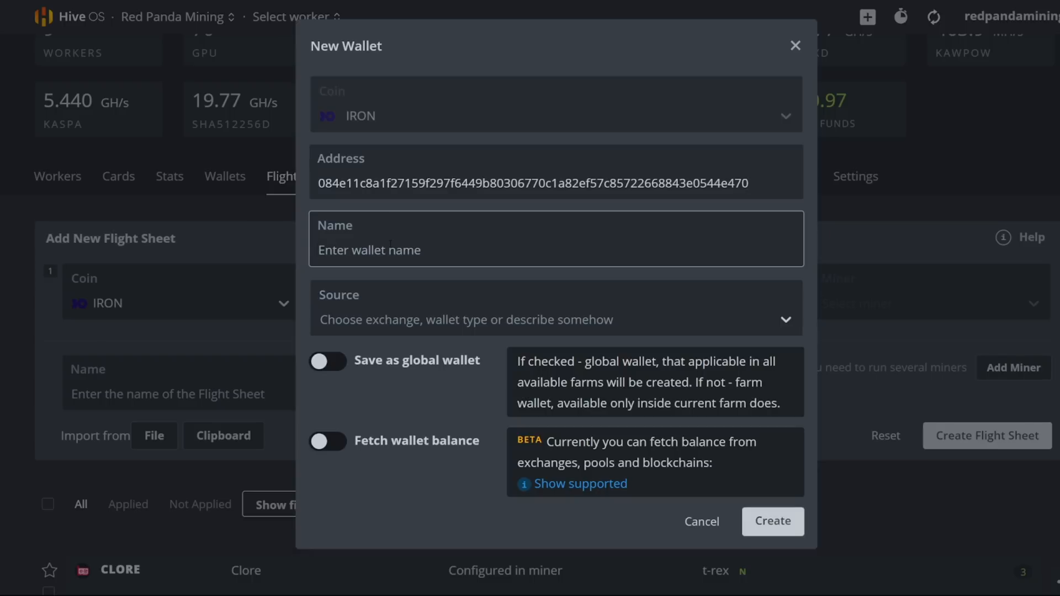
pyautogui.write('IronFish')
pyautogui.click(772, 521)
# Select herominers as the pool with the USA (West) and USA (East) servers.
pyautogui.click(599, 304)
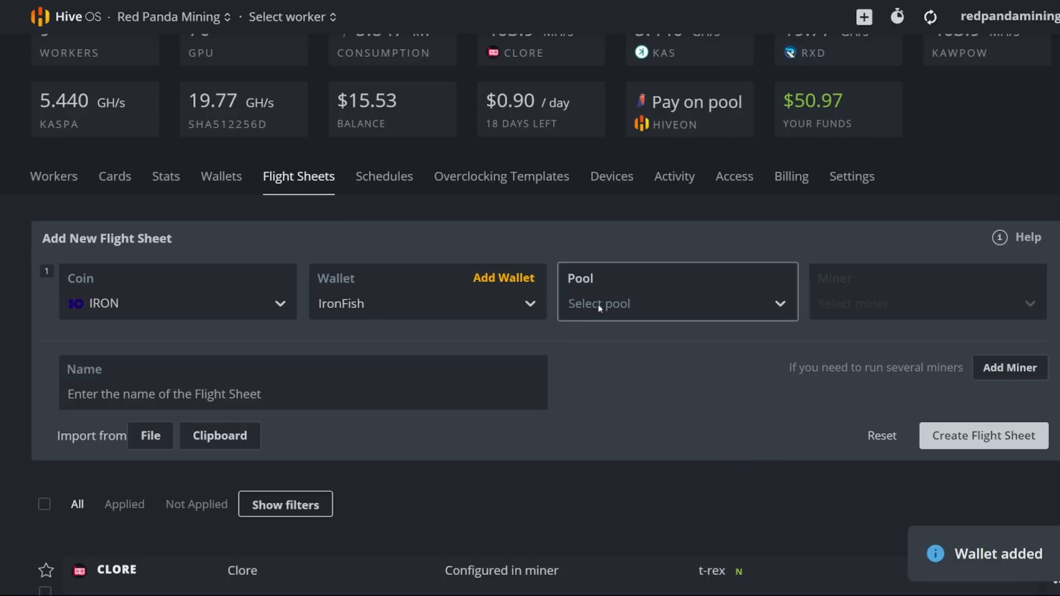
pyautogui.click(599, 304)
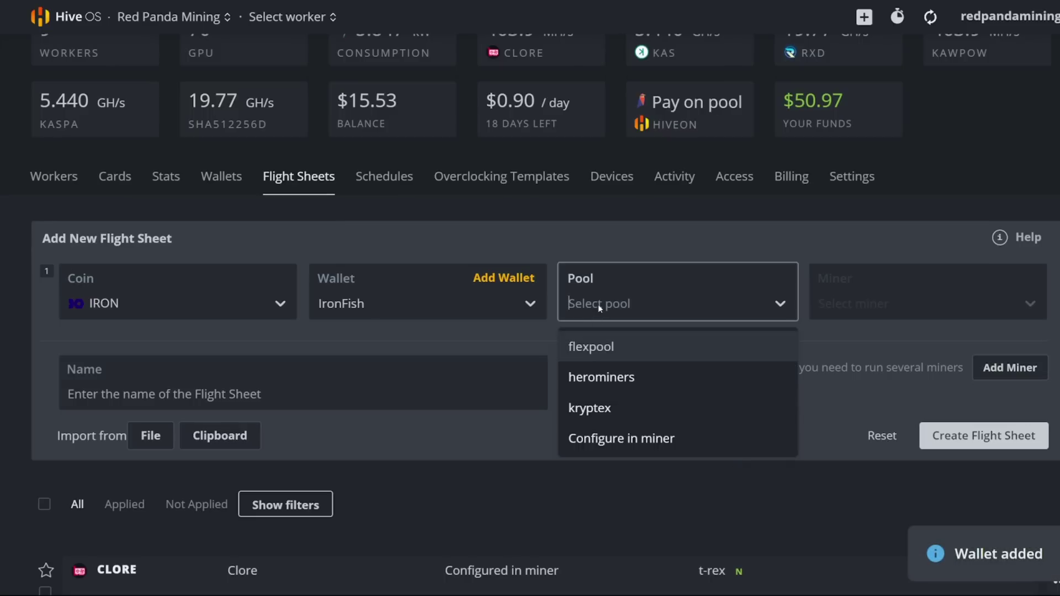
pyautogui.click(598, 378)
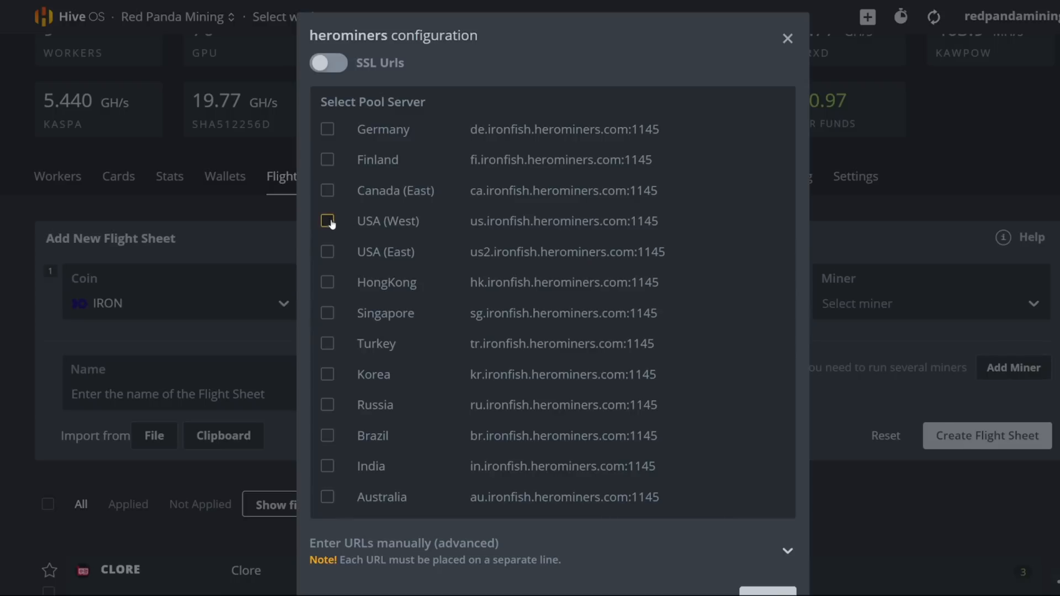
pyautogui.click(328, 221)
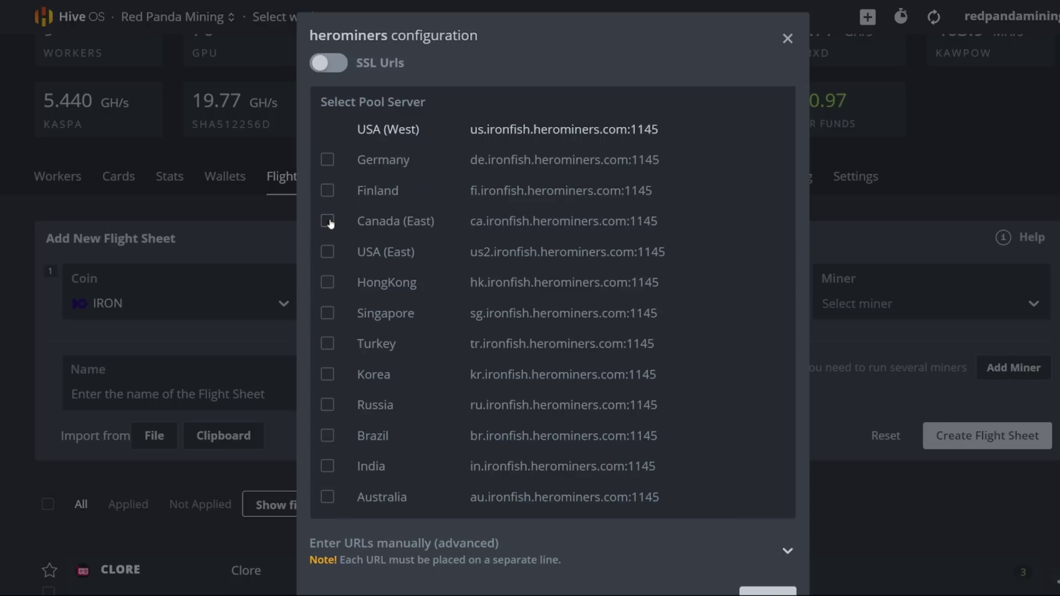
pyautogui.click(328, 252)
pyautogui.scroll(-2, 764, 547)
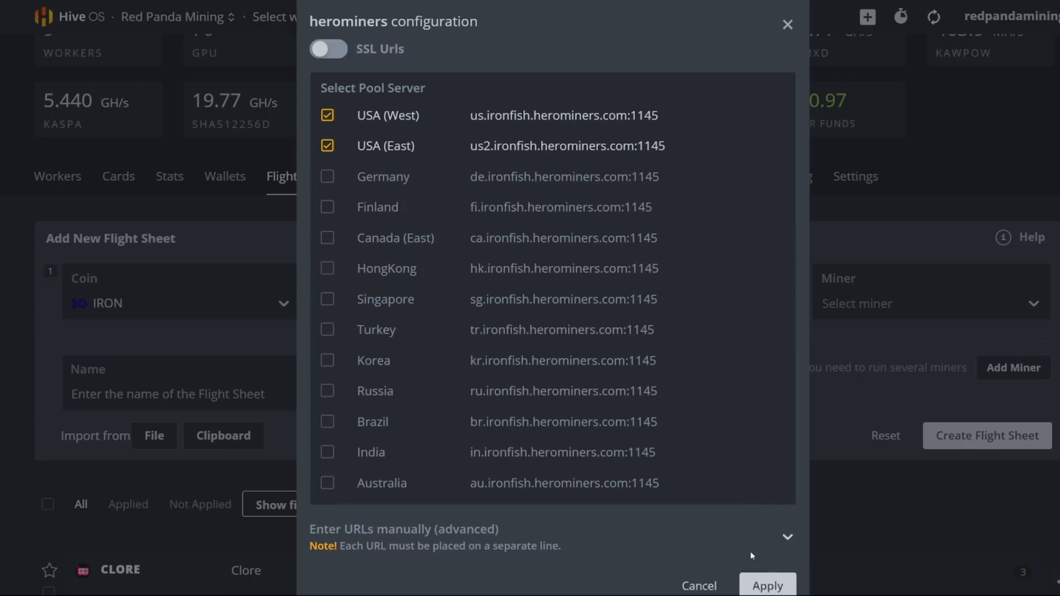
pyautogui.click(767, 557)
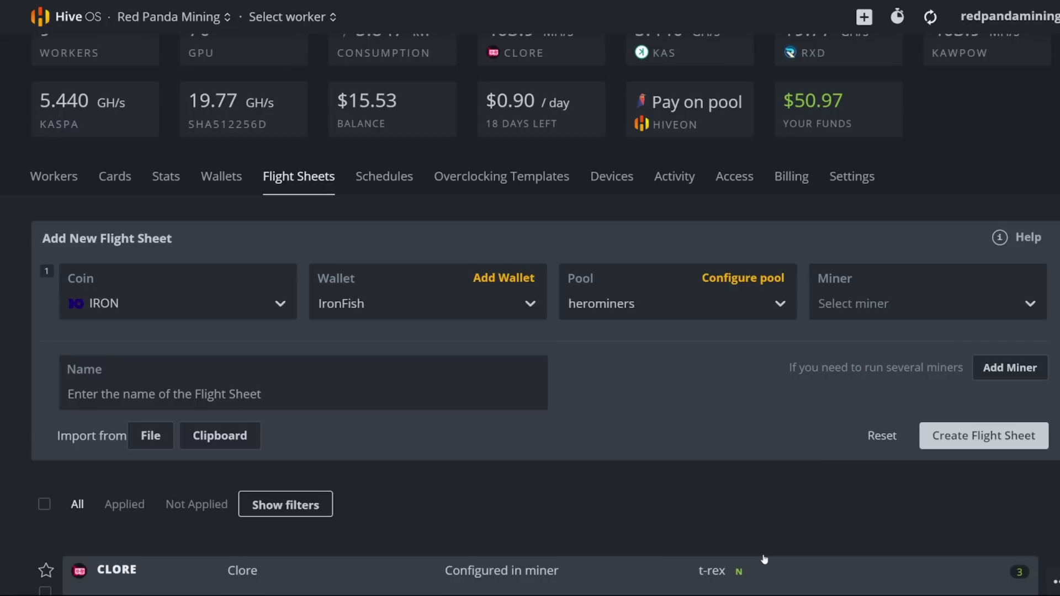
# Pick Rigel Miner for the flight sheet and bring up its configuration.
pyautogui.click(872, 306)
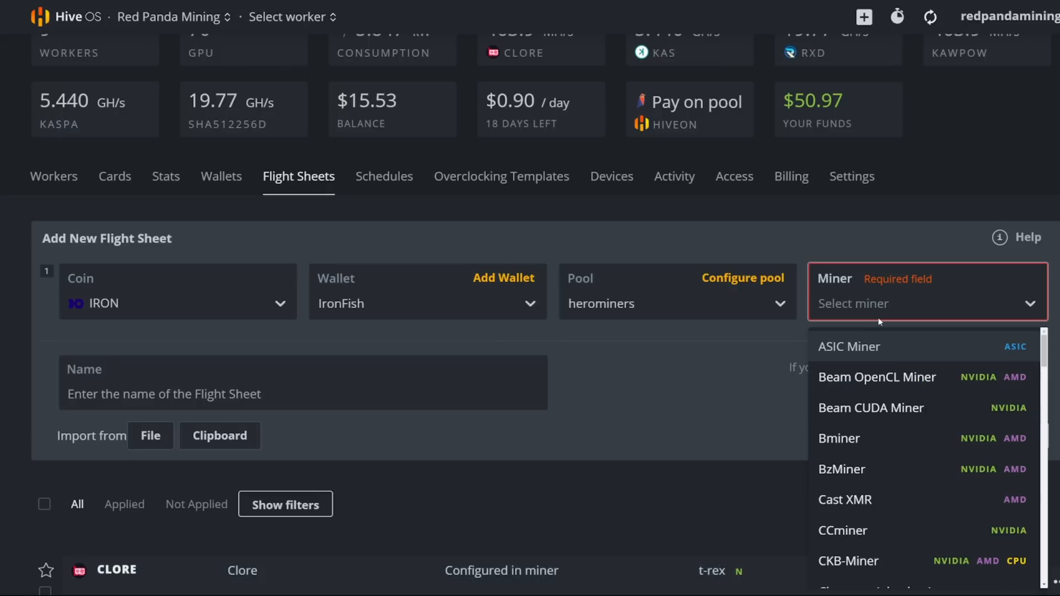
pyautogui.write('rig')
pyautogui.click(877, 342)
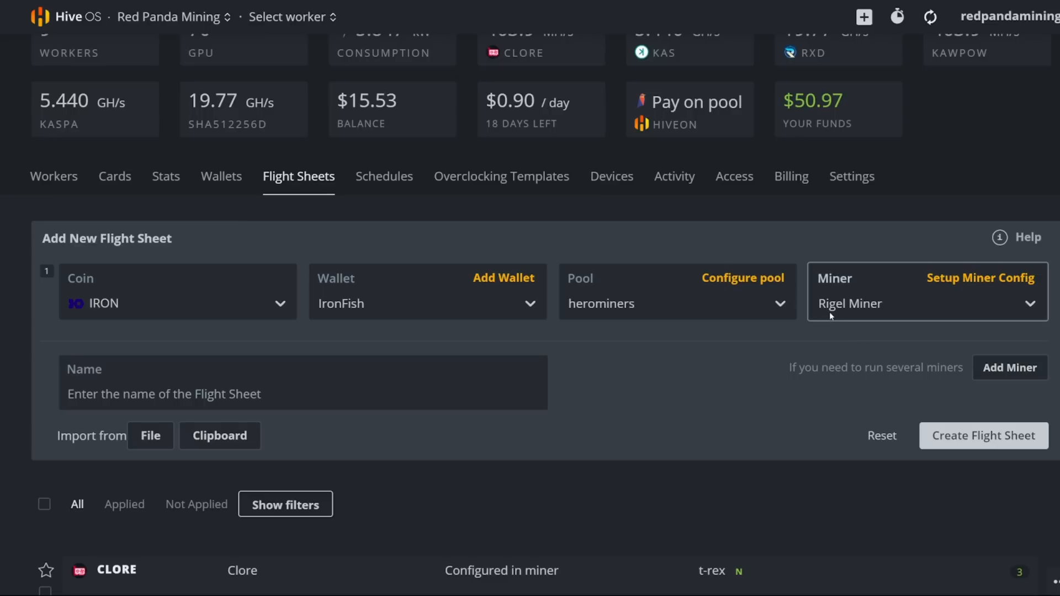
pyautogui.click(981, 278)
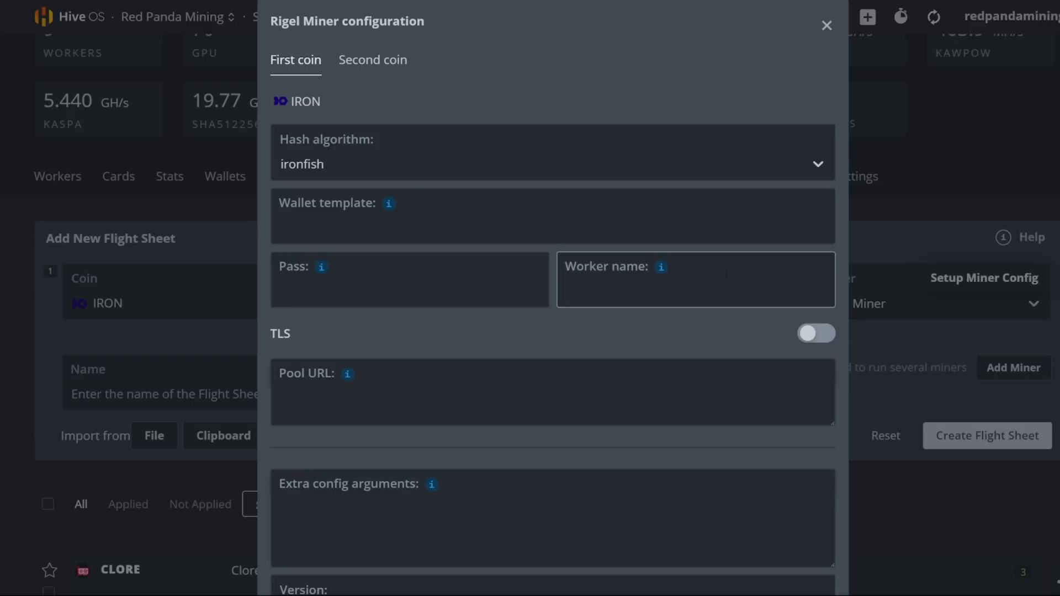
pyautogui.moveTo(388, 203)
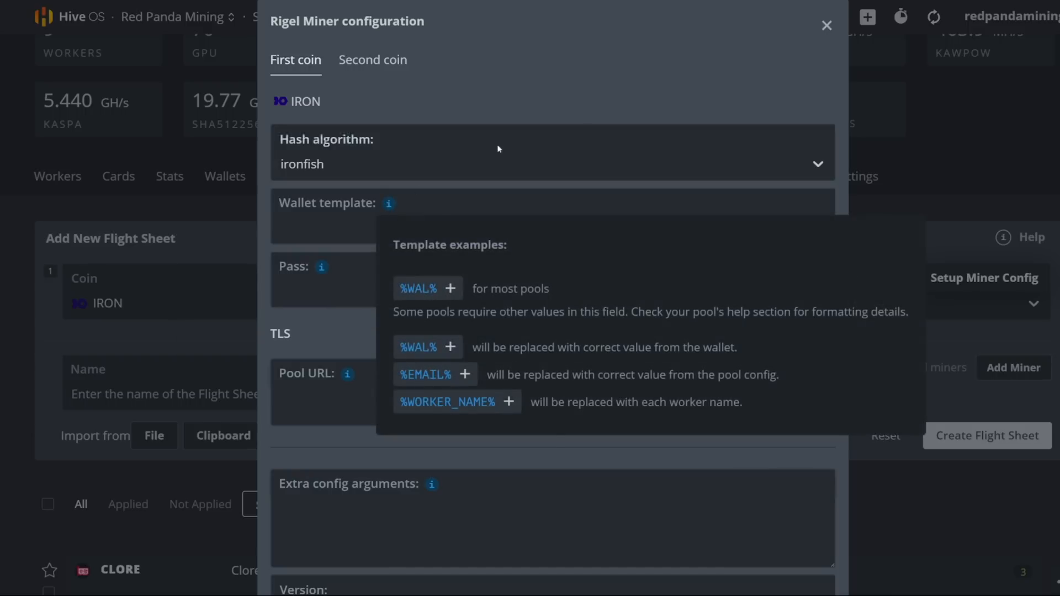
# Fill the Rigel settings with the %WAL%, %WORKER_NAME% and %URL% placeholders.
pyautogui.click(826, 25)
pyautogui.click(966, 282)
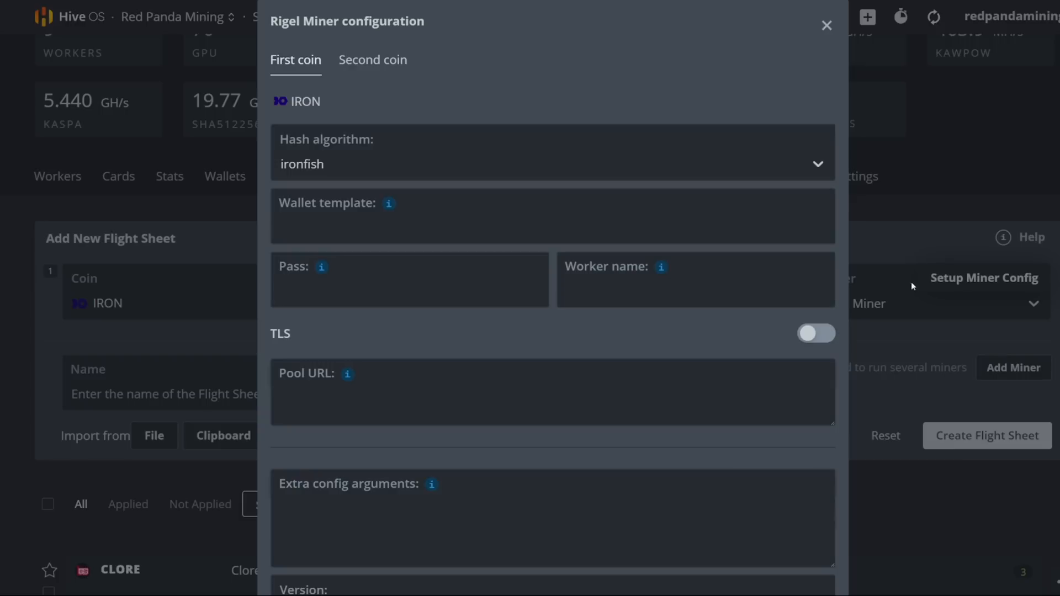
pyautogui.click(415, 284)
pyautogui.click(432, 226)
pyautogui.moveTo(661, 266)
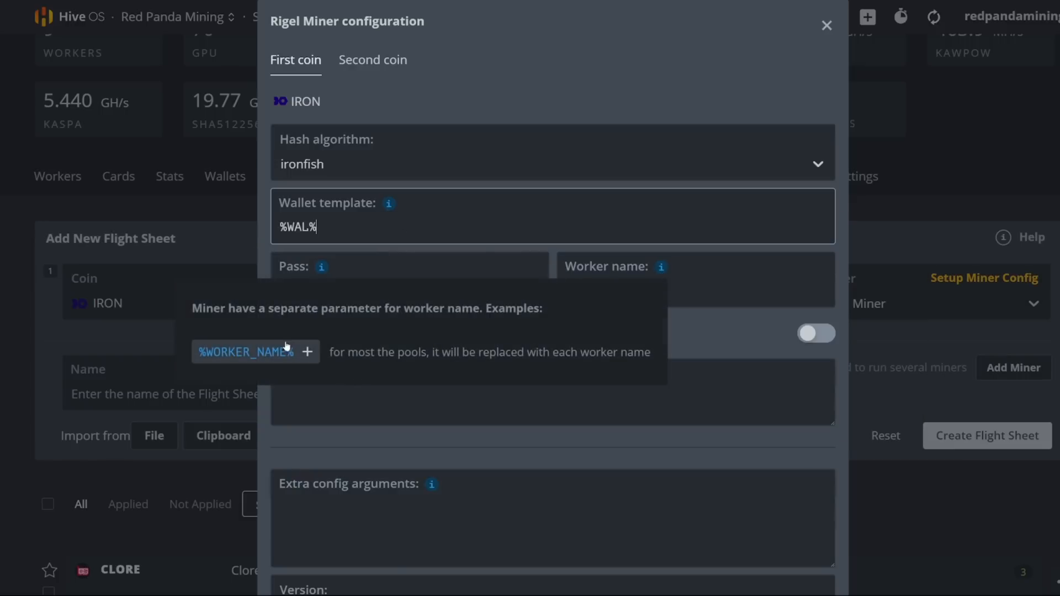
pyautogui.click(284, 348)
pyautogui.write('x')
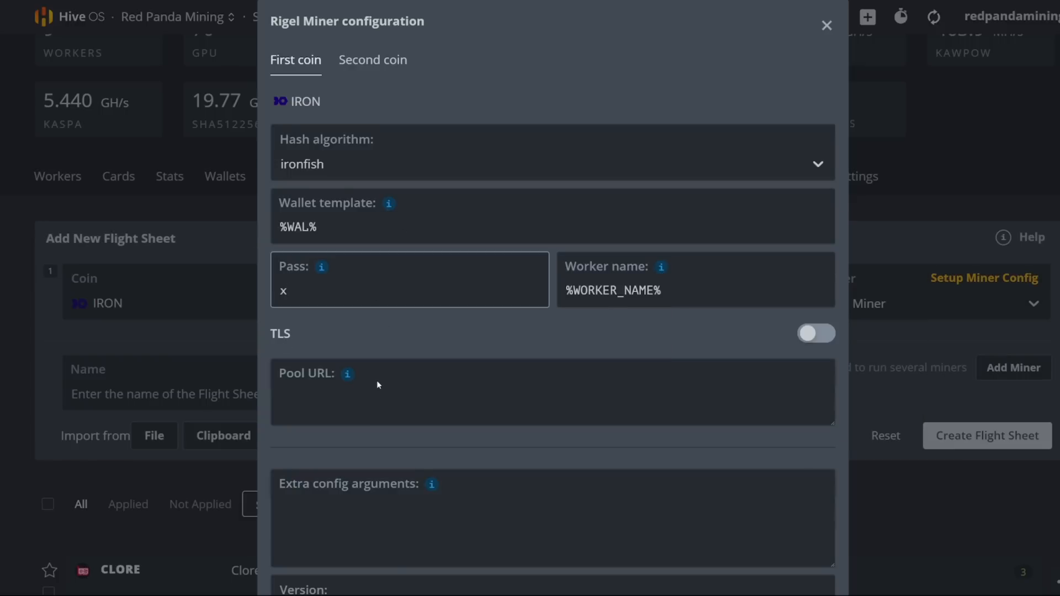
pyautogui.scroll(-1, 376, 382)
pyautogui.click(347, 288)
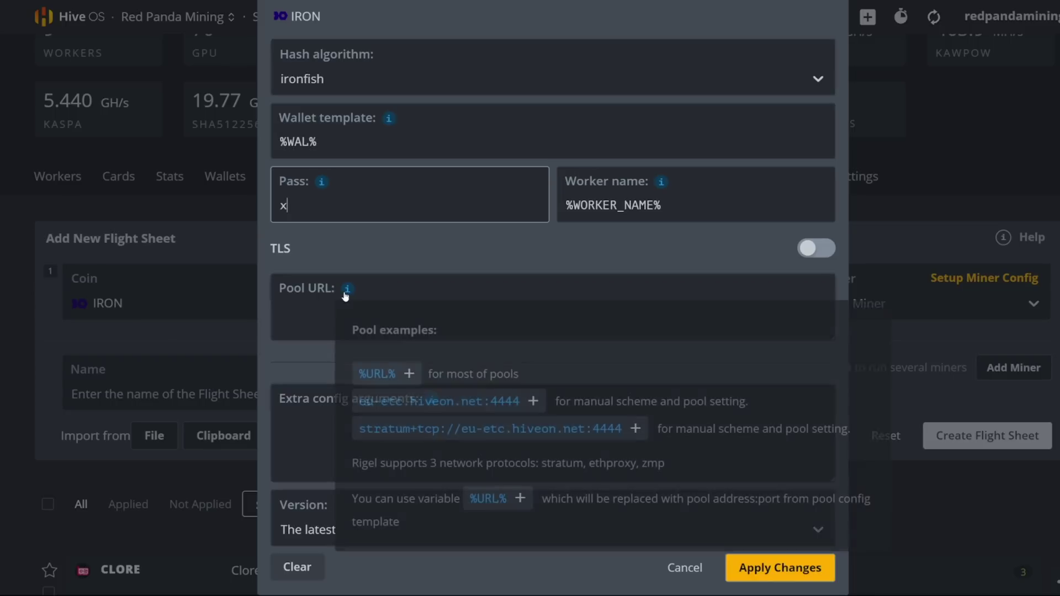
pyautogui.click(384, 375)
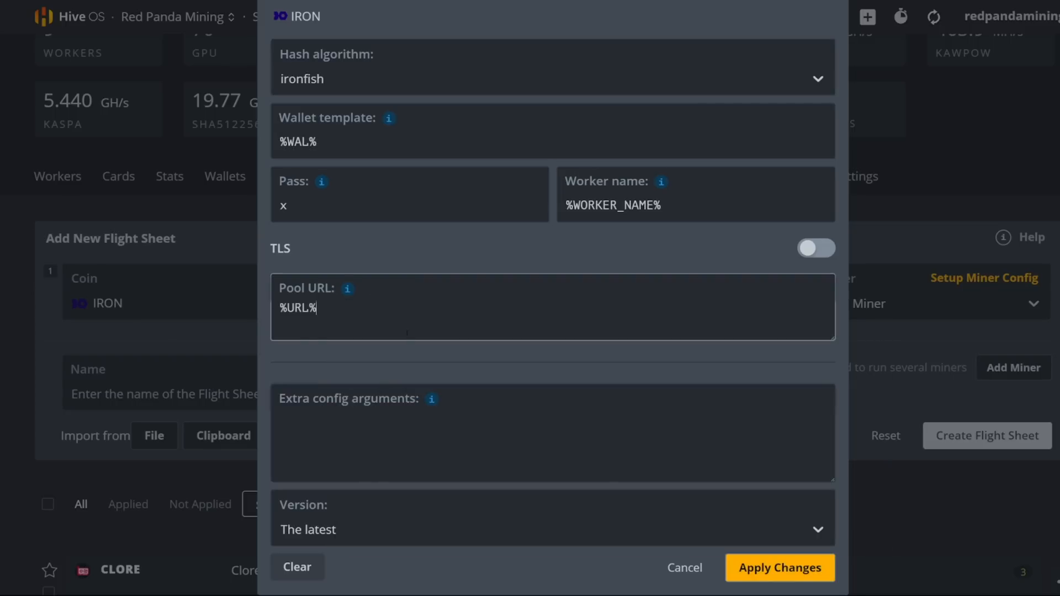
# Paste the 1305, 300 and 810 overclock arguments into Extra config and split them onto separate lines.
pyautogui.click(438, 422)
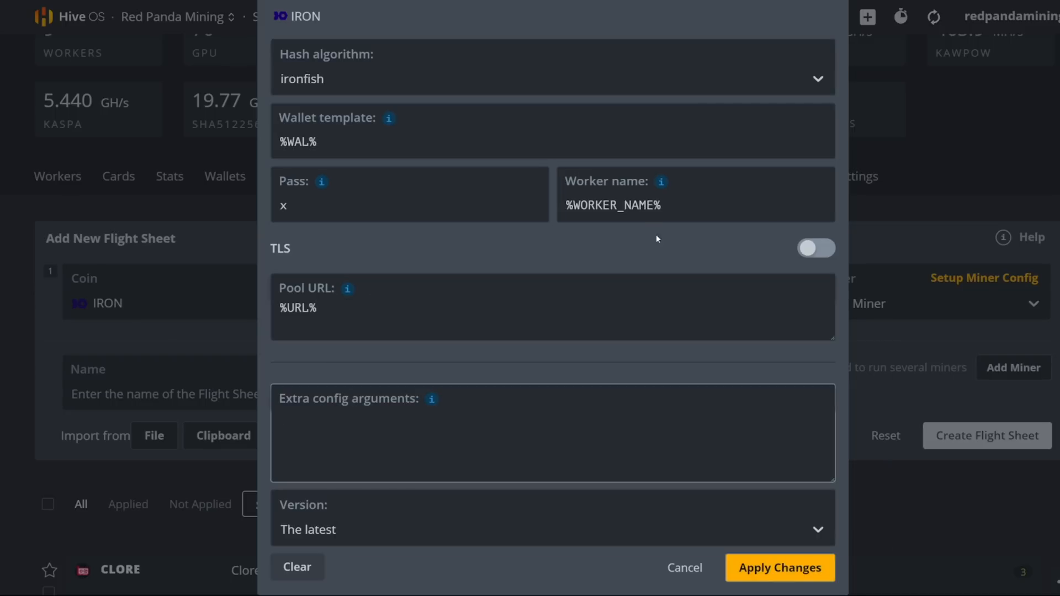
pyautogui.write('--lock-cclock [1]1305 --cclock [1]300 --lock-mclock [1]810')
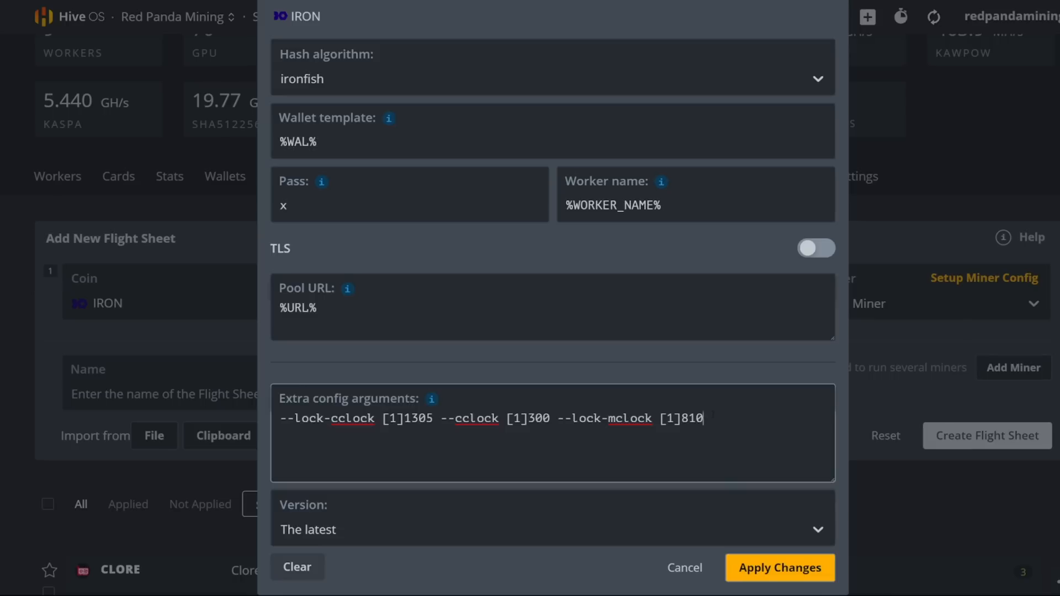
pyautogui.moveTo(713, 418); pyautogui.dragTo(268, 431)
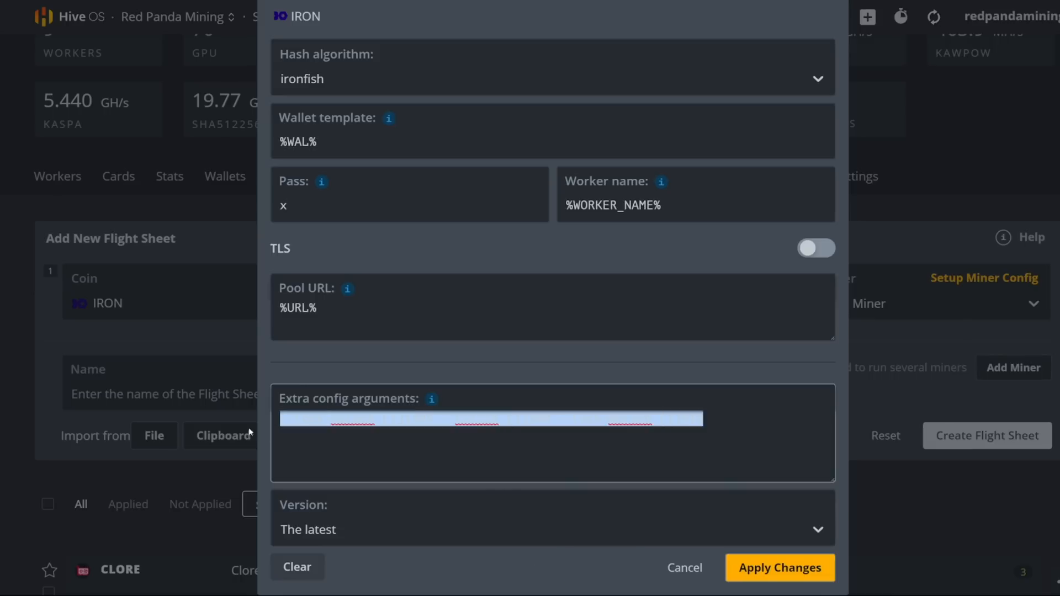
pyautogui.click(417, 450)
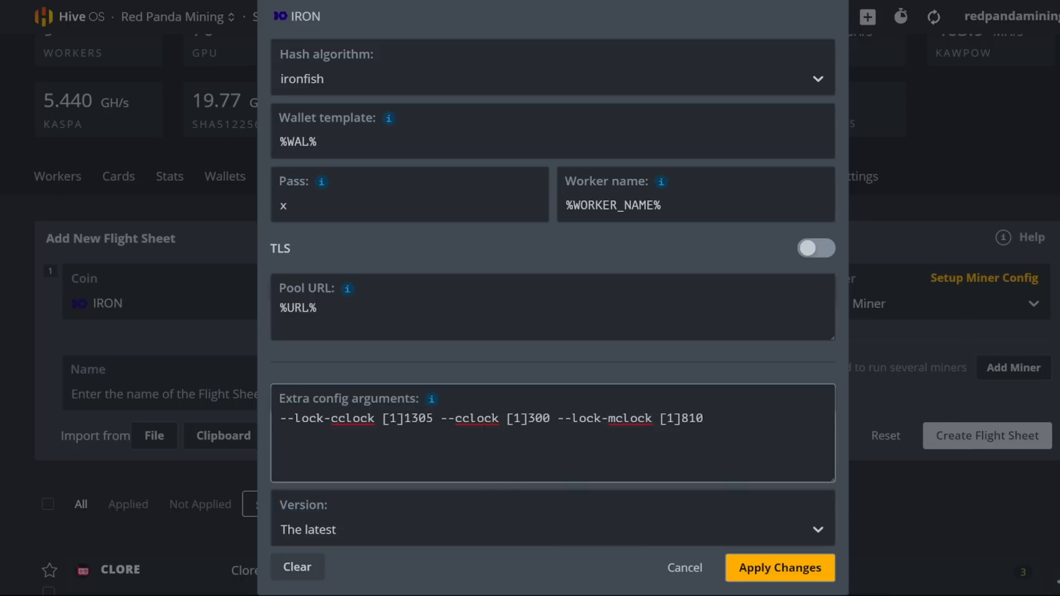
pyautogui.press('Return')
pyautogui.press('Return')
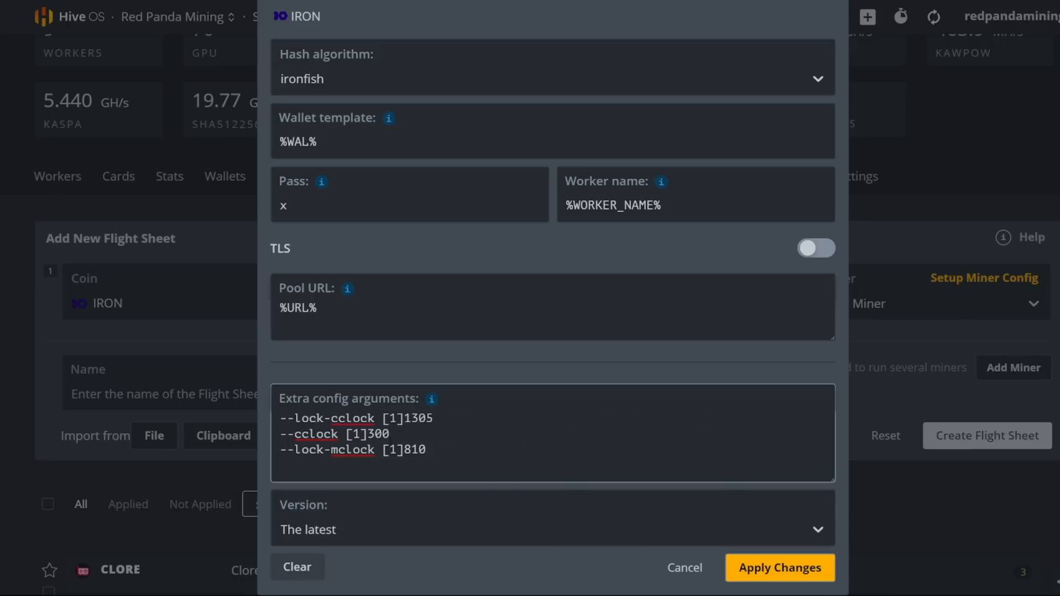
pyautogui.click(447, 419)
pyautogui.hotkey('ctrl', 'a')
pyautogui.click(447, 420)
pyautogui.moveTo(426, 450); pyautogui.dragTo(390, 450)
pyautogui.click(428, 449)
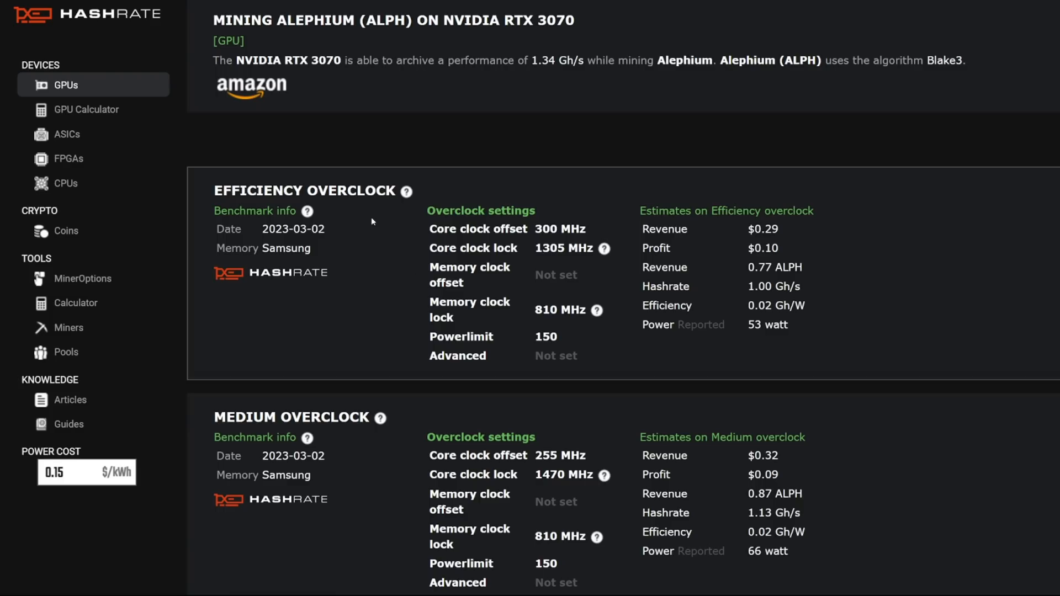
# Zoom out the RTX 3070 Alephium page to review its overclock tiers.
pyautogui.hotkey('ctrl', '-')
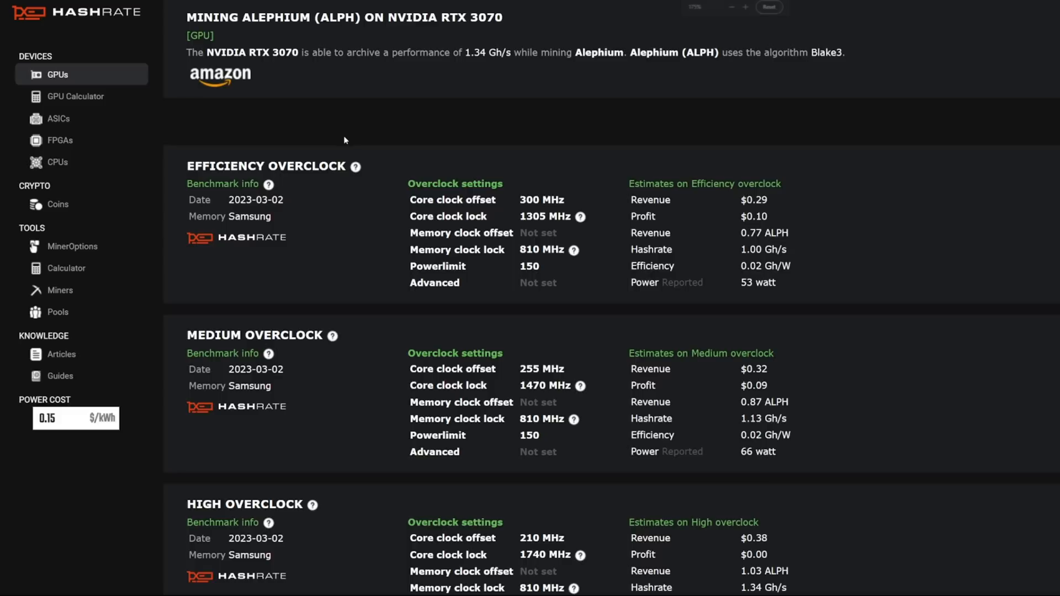
pyautogui.hotkey('ctrl', '-')
pyautogui.hotkey('ctrl', '-')
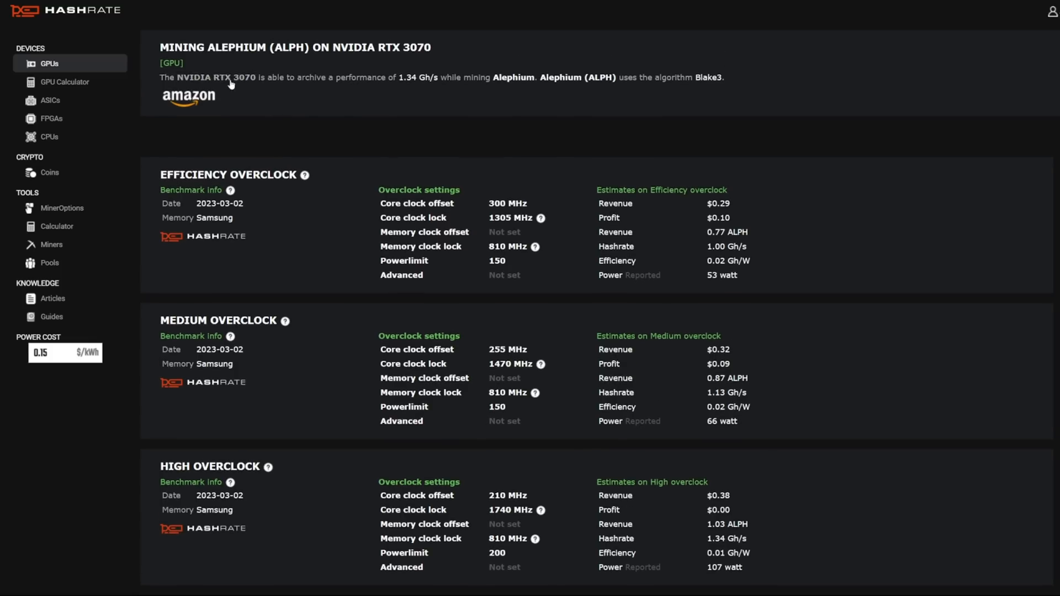
pyautogui.moveTo(181, 77); pyautogui.dragTo(305, 77)
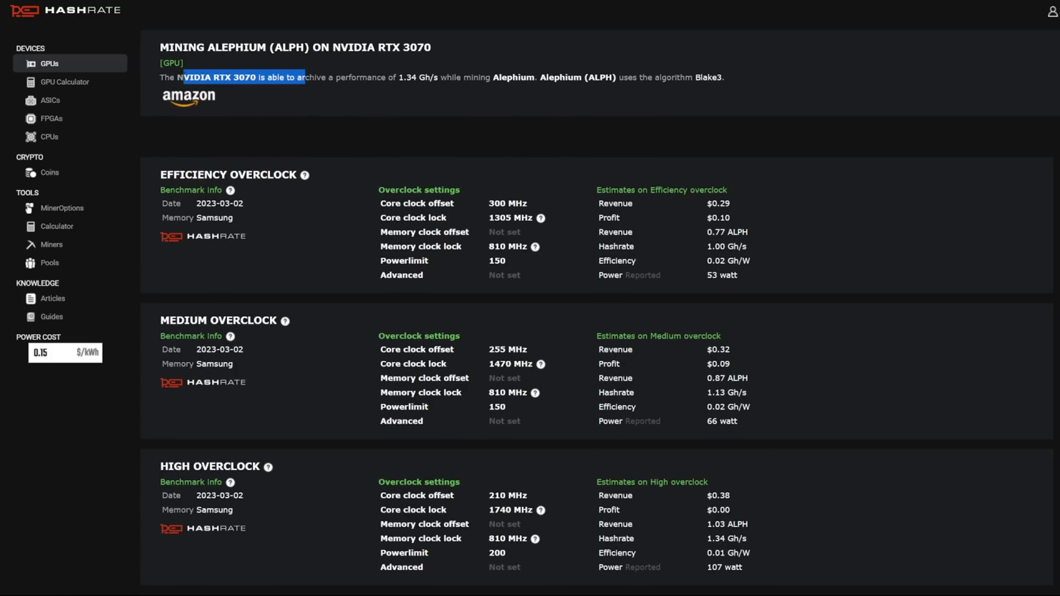
pyautogui.click(299, 135)
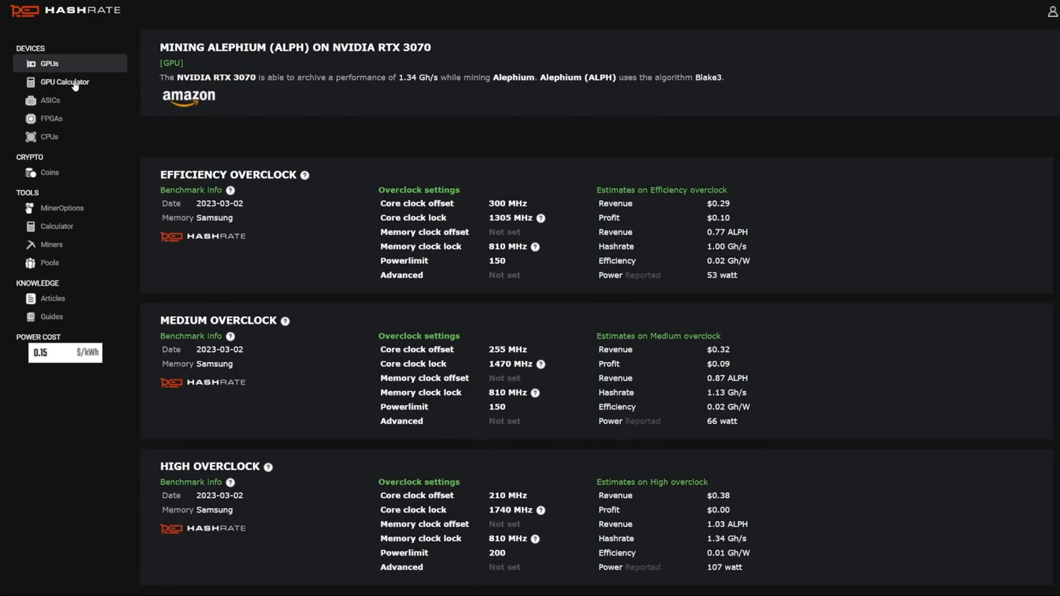
# From the GPU list, view the AMD RX 6800 XT's Alephium medium overclock settings.
pyautogui.click(48, 64)
pyautogui.scroll(-5, 325, 243)
pyautogui.scroll(-3, 326, 243)
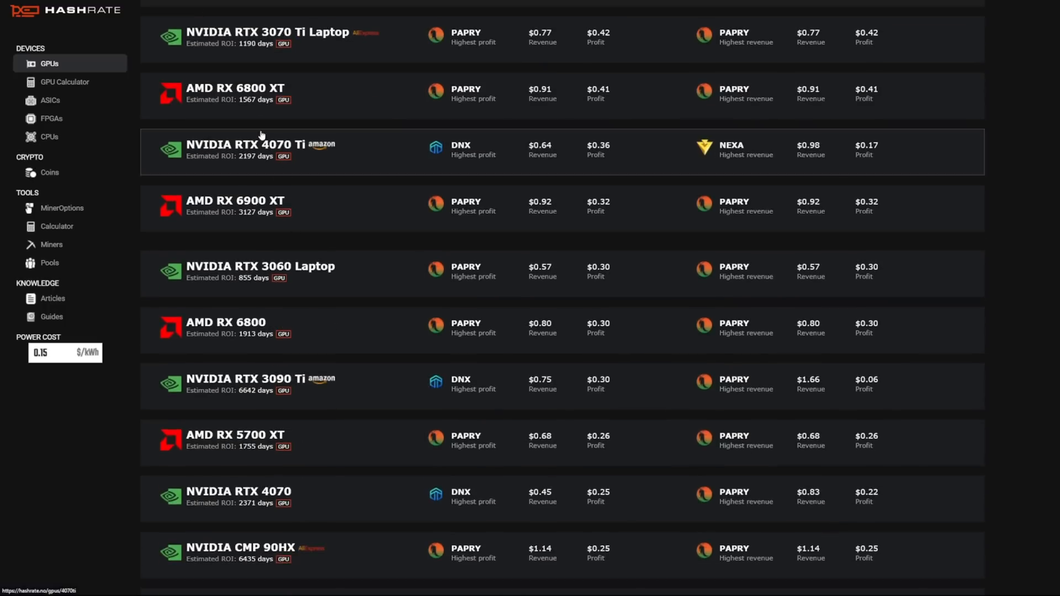
pyautogui.click(255, 95)
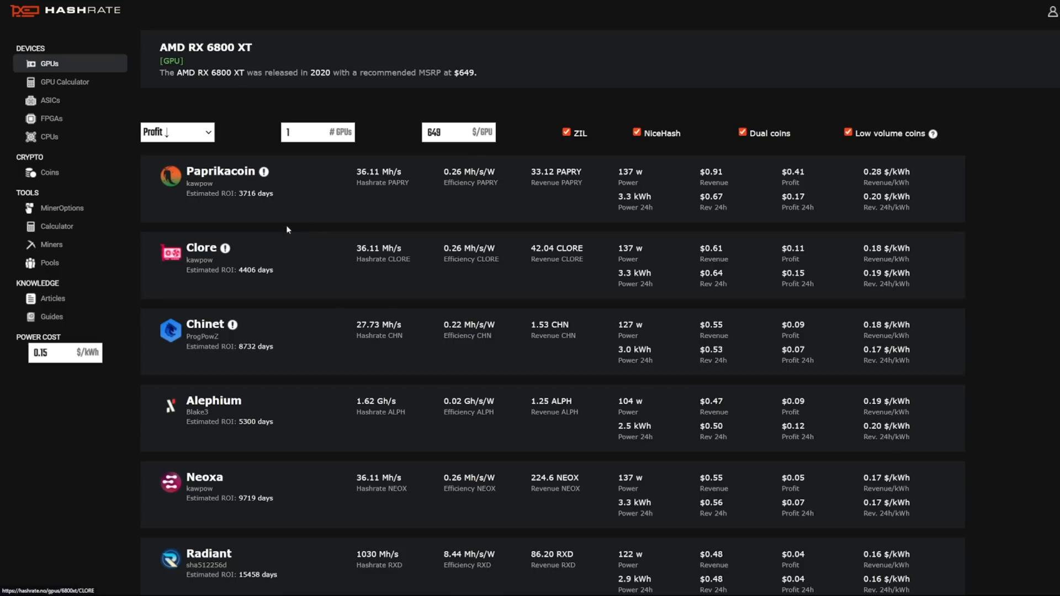
pyautogui.scroll(-3, 278, 232)
pyautogui.scroll(-2, 202, 236)
pyautogui.click(202, 237)
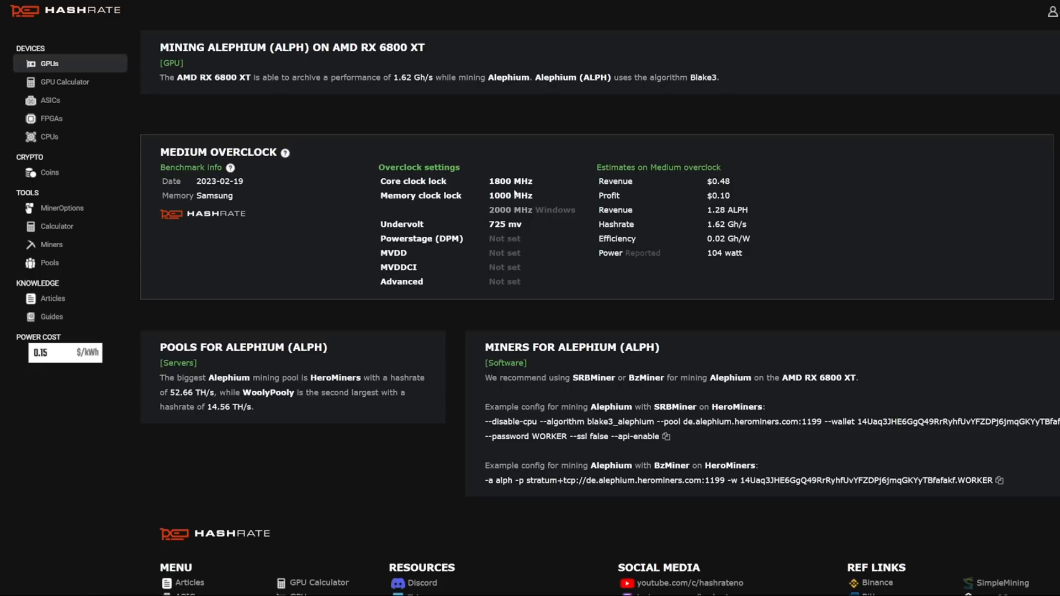
pyautogui.moveTo(530, 240); pyautogui.dragTo(370, 170)
pyautogui.click(370, 125)
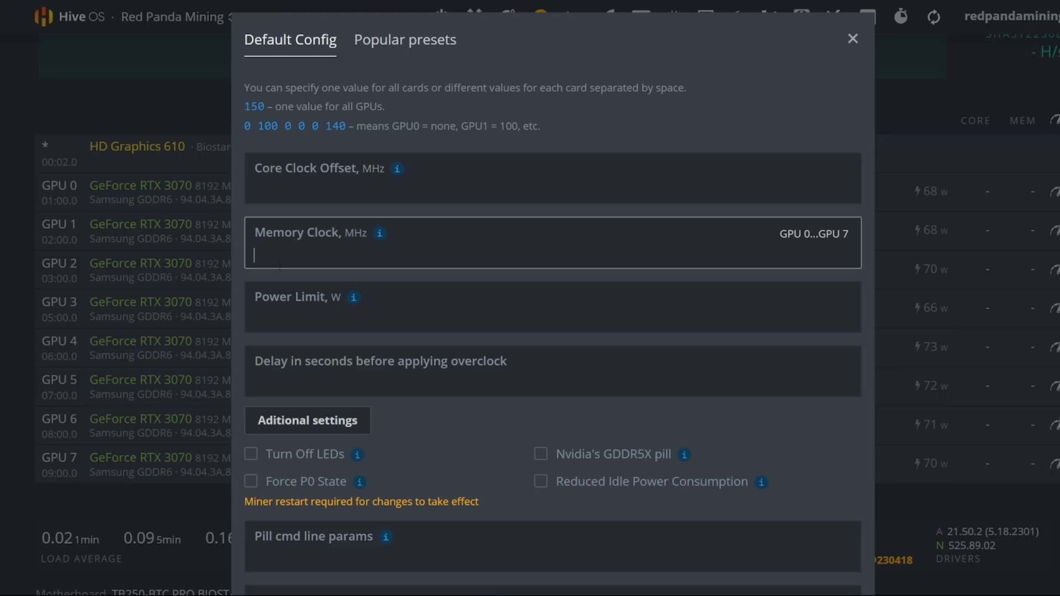
# Replace Rigel's extra config with the new clock arguments, apply them and create the IRON flight sheet.
pyautogui.click(852, 39)
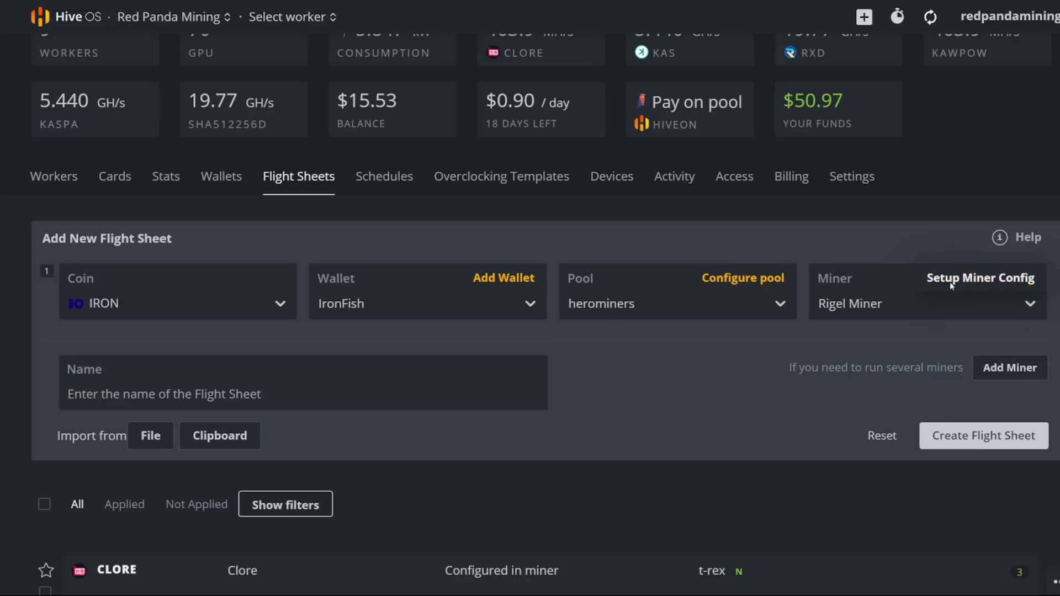
pyautogui.click(981, 277)
pyautogui.scroll(-3, 547, 331)
pyautogui.hotkey('ctrl', 'a')
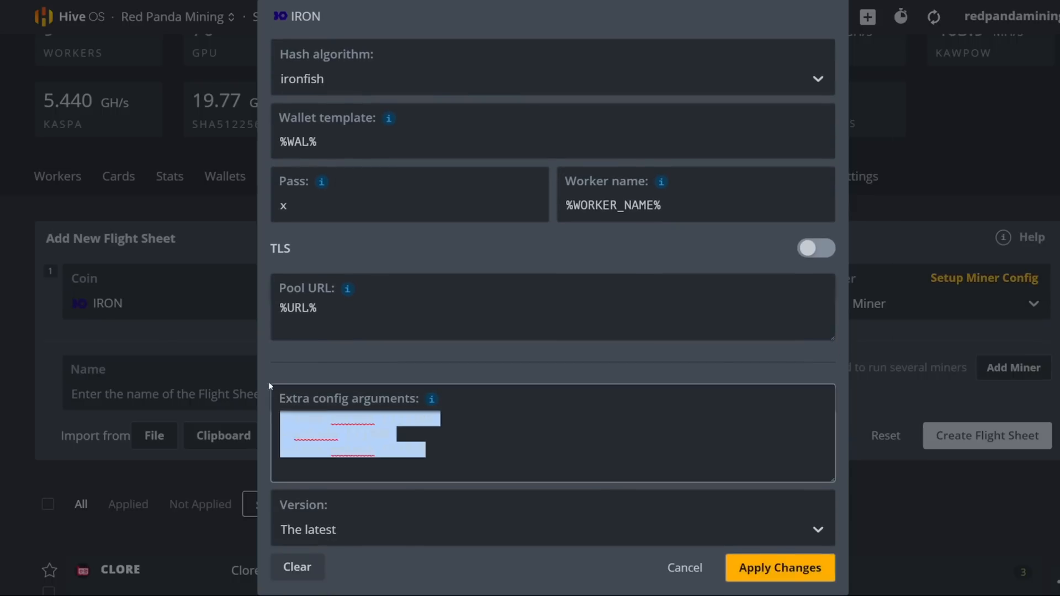
pyautogui.write('--lock-cclock [1]1305 --cclock [1]300 --lock-mclock [1]810')
pyautogui.click(780, 568)
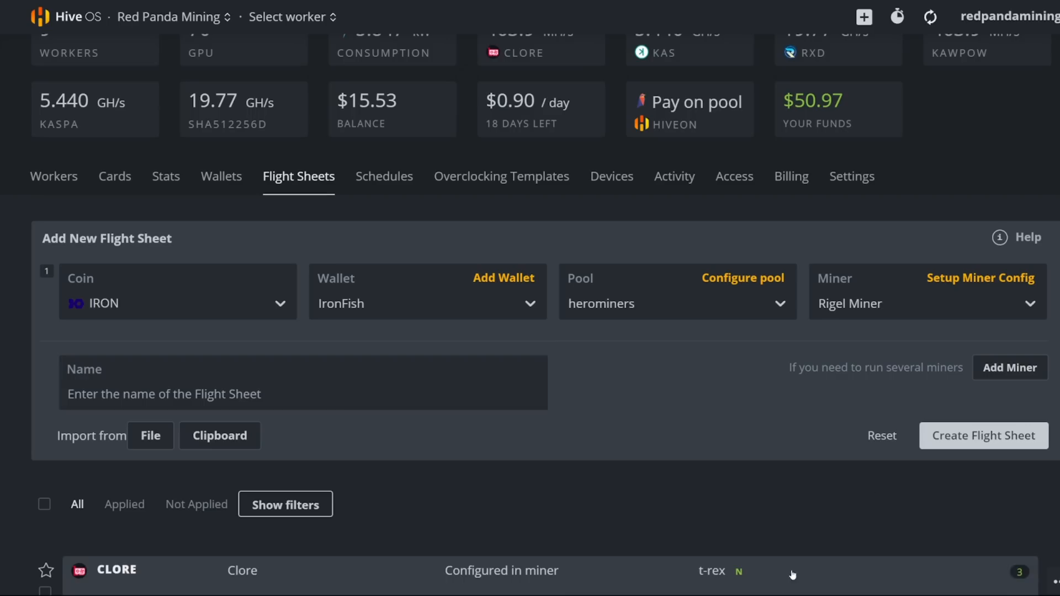
pyautogui.click(983, 435)
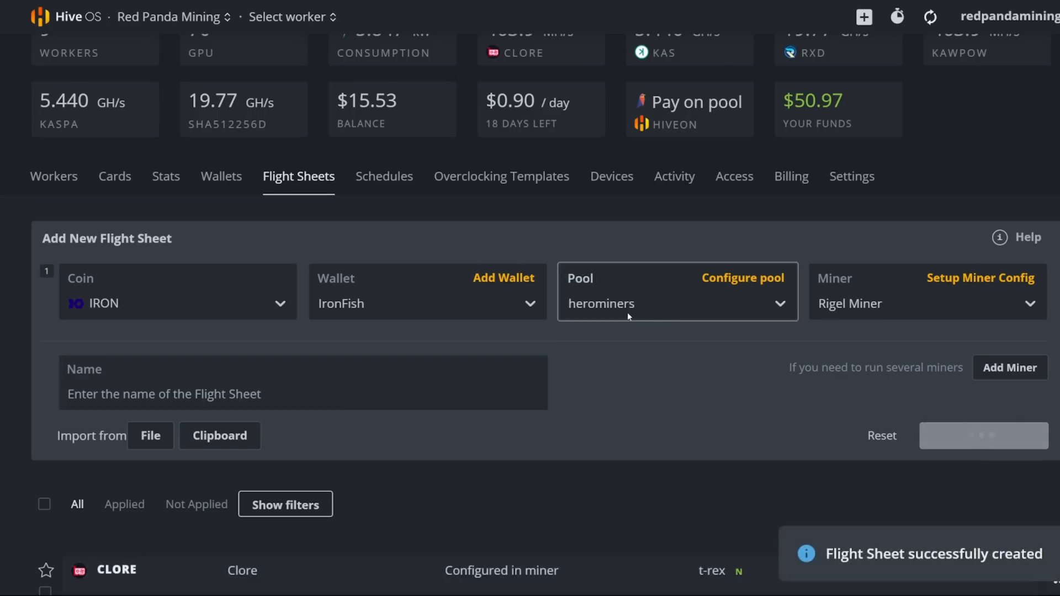
pyautogui.scroll(-5, 628, 312)
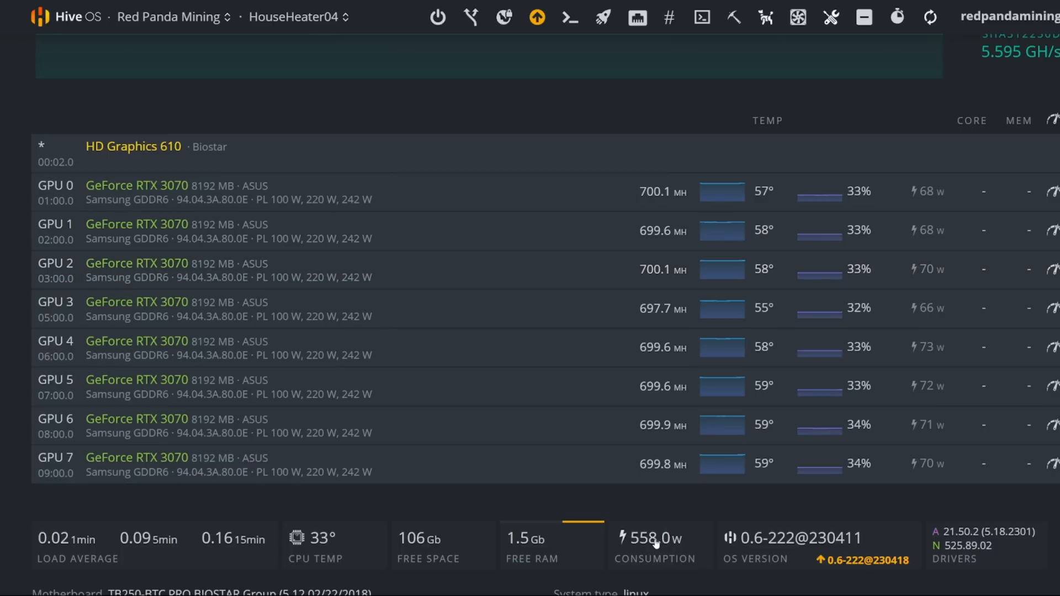
pyautogui.scroll(3, 648, 448)
pyautogui.scroll(3, 569, 407)
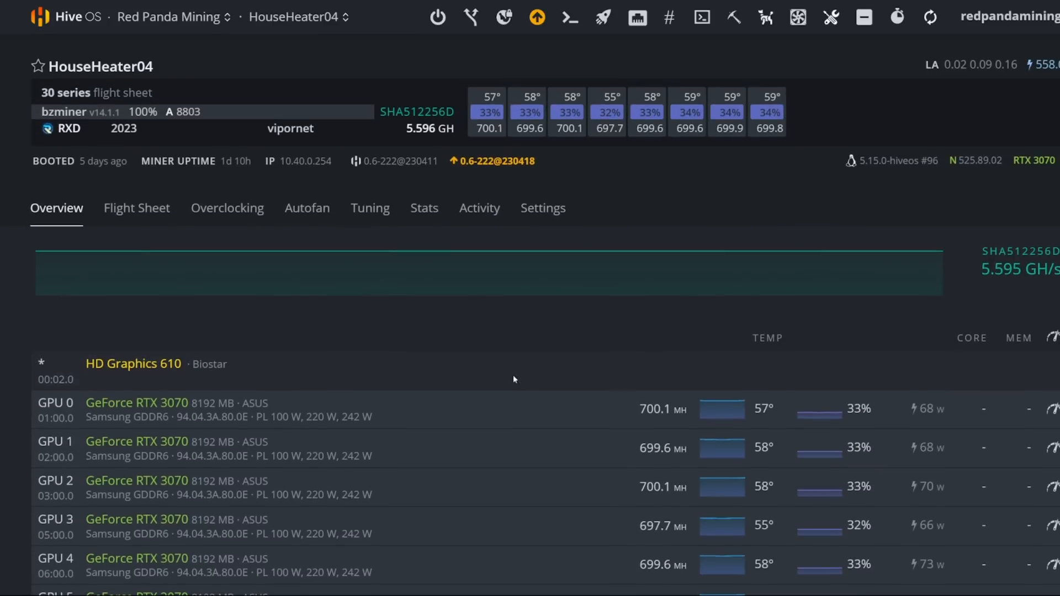
# Launch the IRON flight sheet on the HouseHeater04 rig and return to its GPU overview.
pyautogui.click(136, 208)
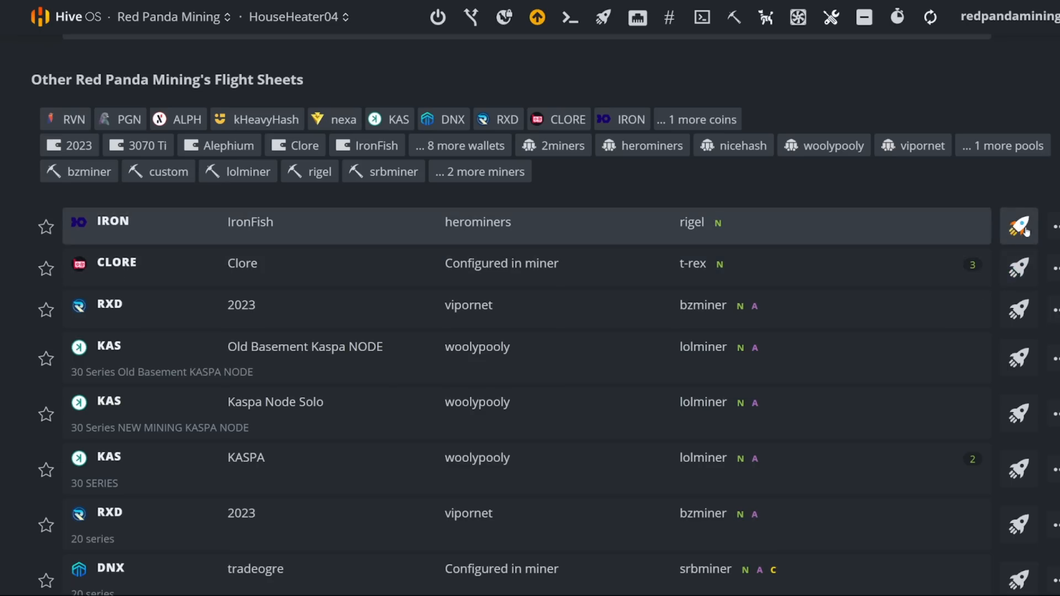
pyautogui.click(1019, 226)
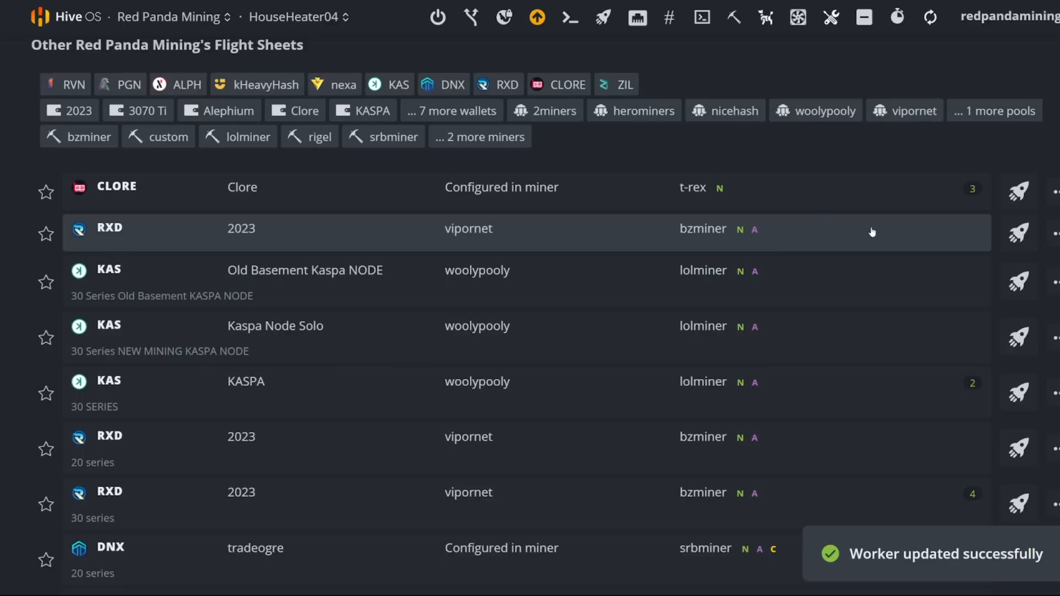
pyautogui.scroll(5, 828, 235)
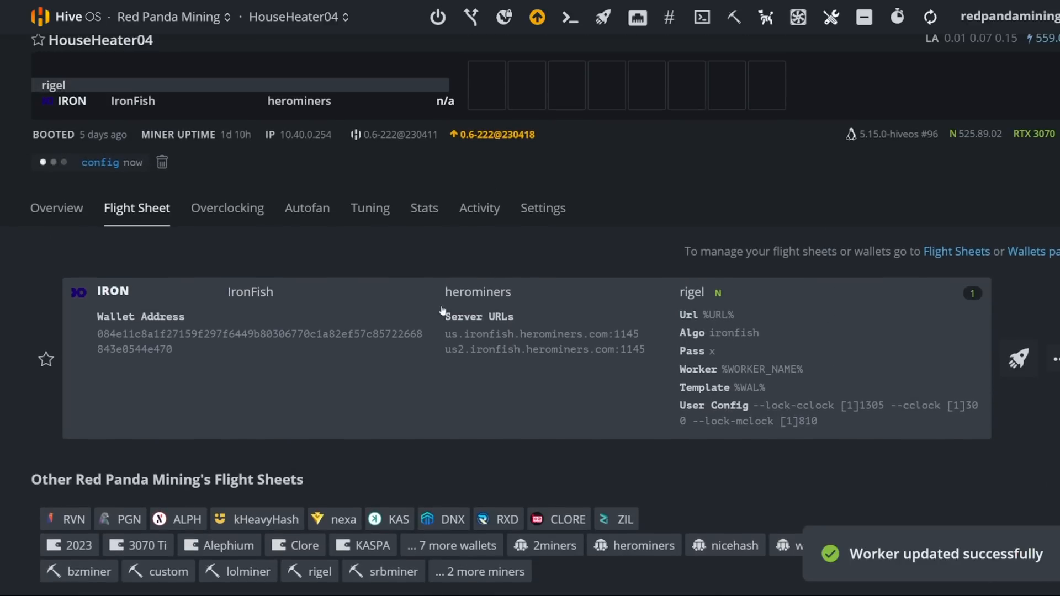
pyautogui.click(57, 208)
pyautogui.scroll(-3, 590, 314)
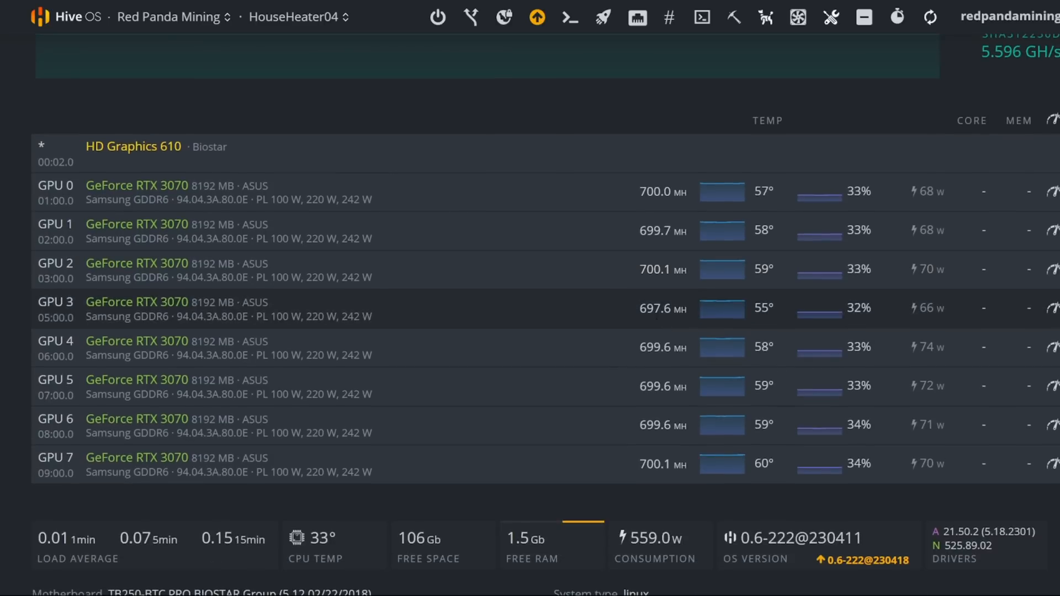
pyautogui.scroll(-1, 578, 515)
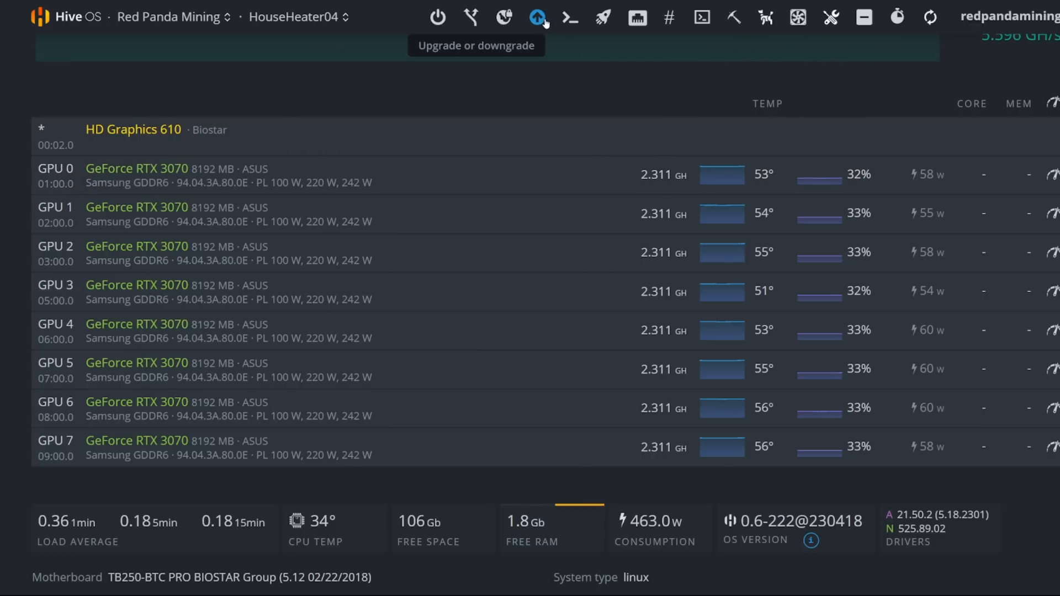
# Review the rig's available OS versions and dismiss the chooser unchanged.
pyautogui.click(537, 16)
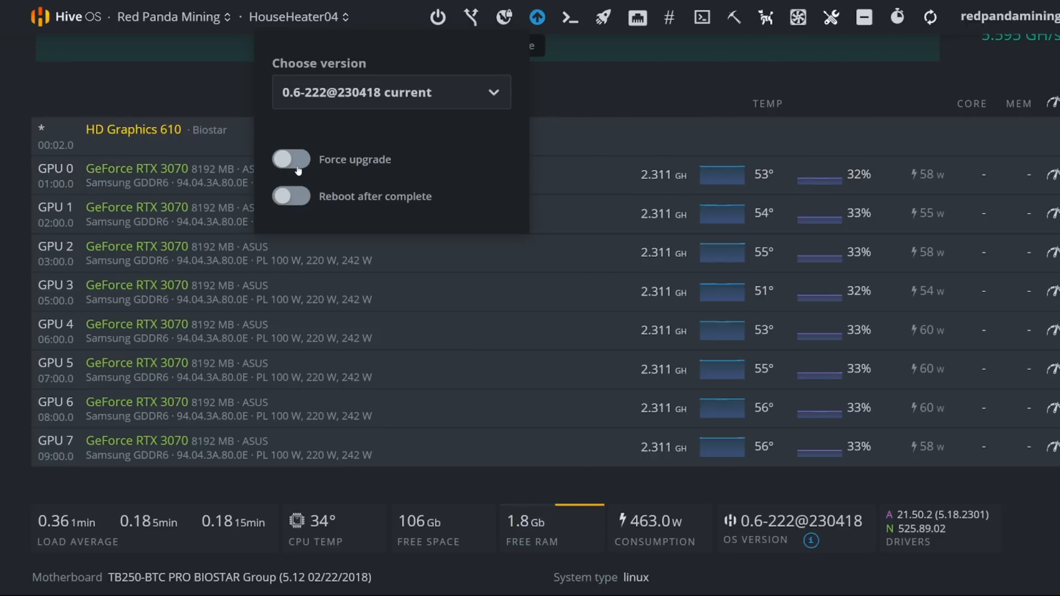
pyautogui.click(588, 108)
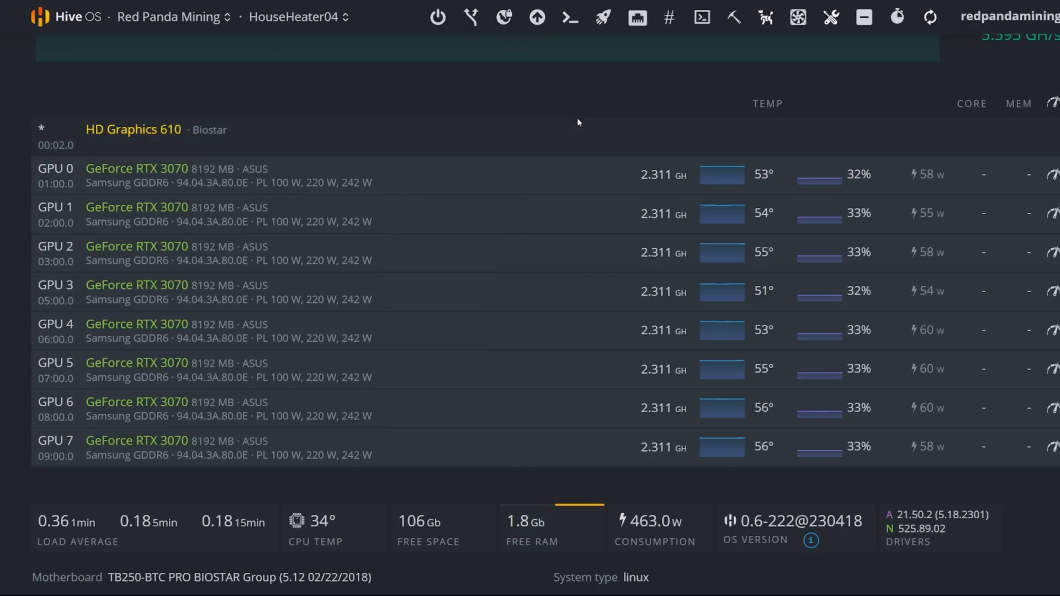
pyautogui.scroll(3, 635, 141)
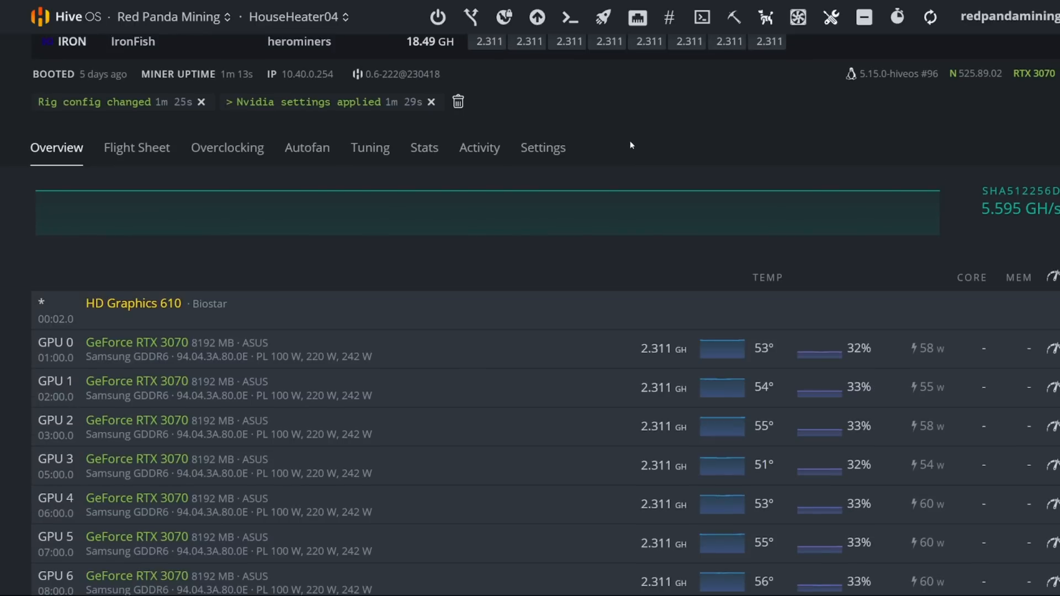
pyautogui.scroll(-3, 629, 139)
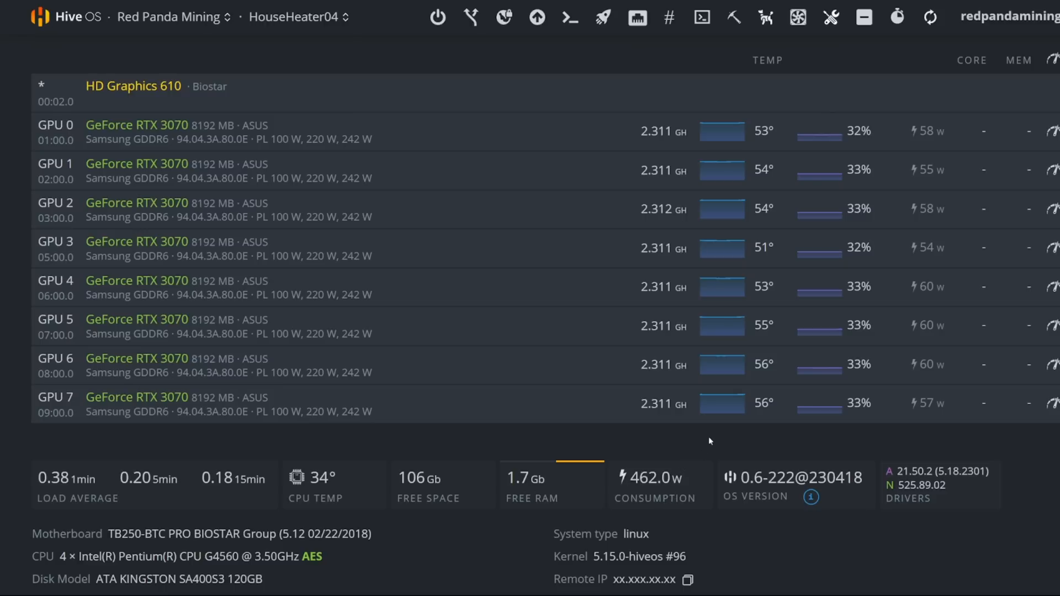
pyautogui.scroll(1, 734, 385)
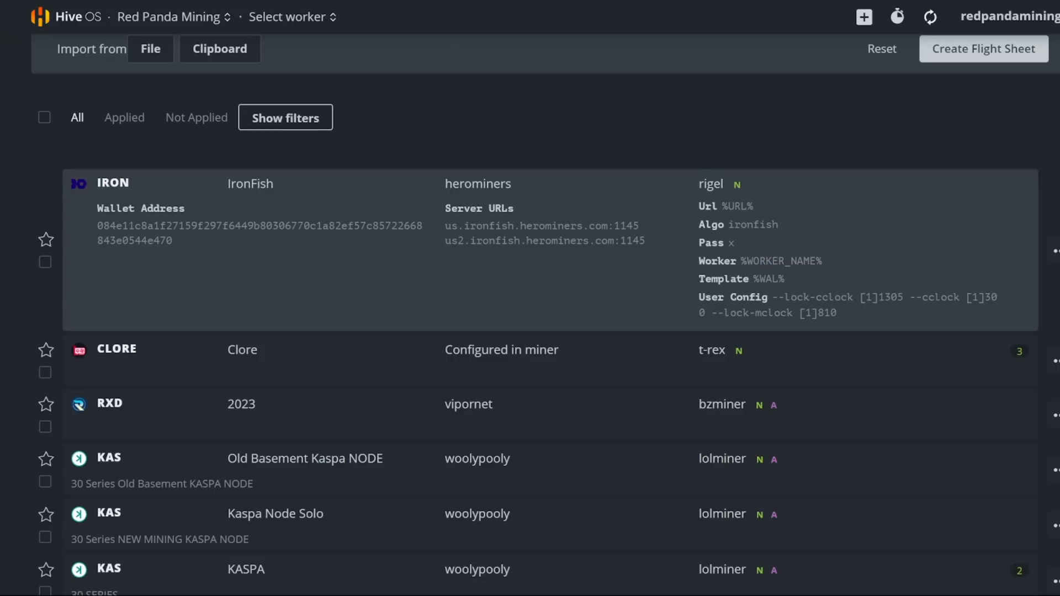
pyautogui.click(1054, 250)
pyautogui.click(995, 284)
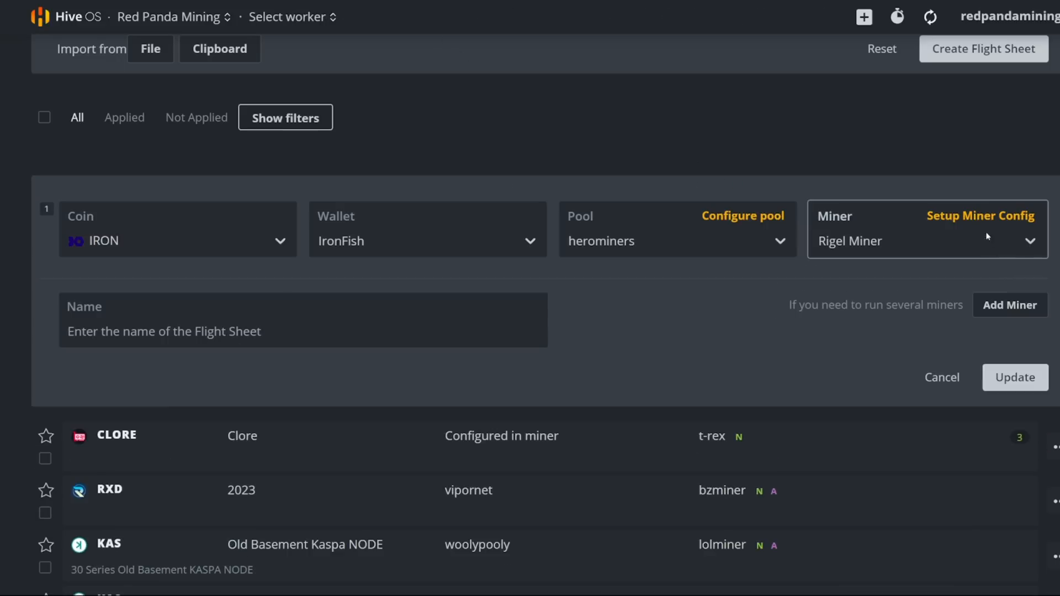
pyautogui.click(981, 217)
pyautogui.scroll(-3, 547, 332)
pyautogui.moveTo(295, 419)
pyautogui.mouseDown()
pyautogui.moveTo(424, 452)
pyautogui.moveTo(247, 423)
pyautogui.mouseUp()
pyautogui.click(448, 452)
pyautogui.click(452, 458)
pyautogui.write('--lock-cclock [1]1305 --cclock [1]300 --lock-mclock [1]810')
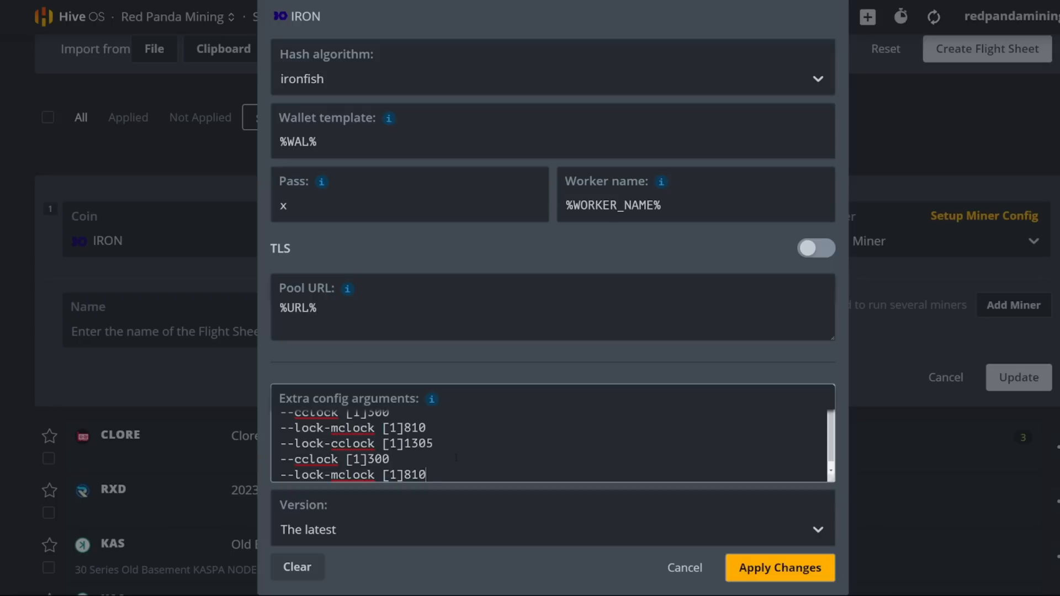
pyautogui.doubleClick(402, 444)
pyautogui.write('2')
pyautogui.doubleClick(356, 460)
pyautogui.write('2')
pyautogui.doubleClick(393, 474)
pyautogui.write('2')
pyautogui.scroll(2, 414, 447)
pyautogui.scroll(-2, 414, 447)
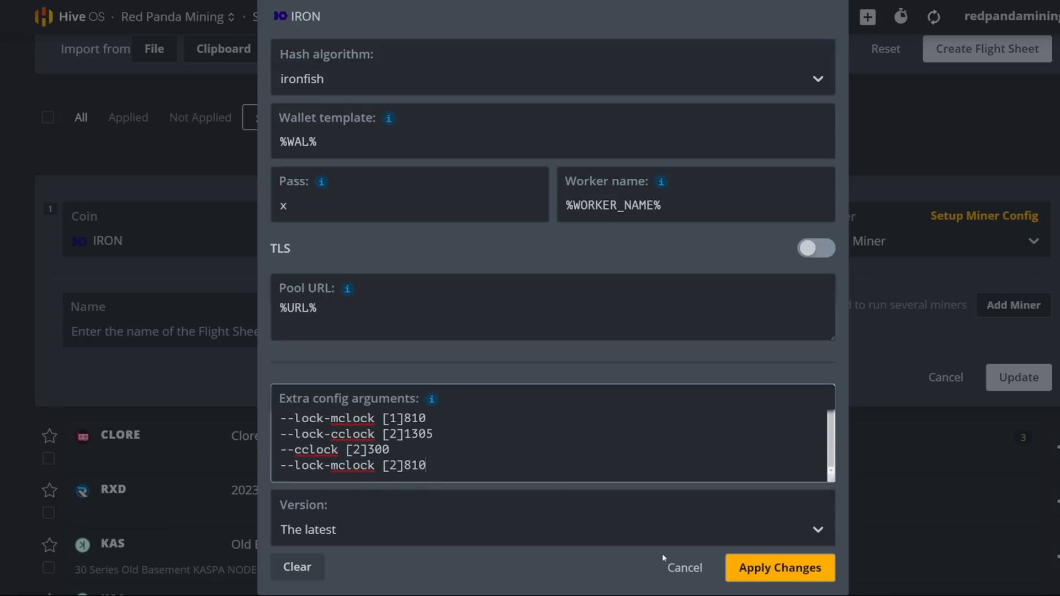
pyautogui.click(685, 568)
pyautogui.click(945, 377)
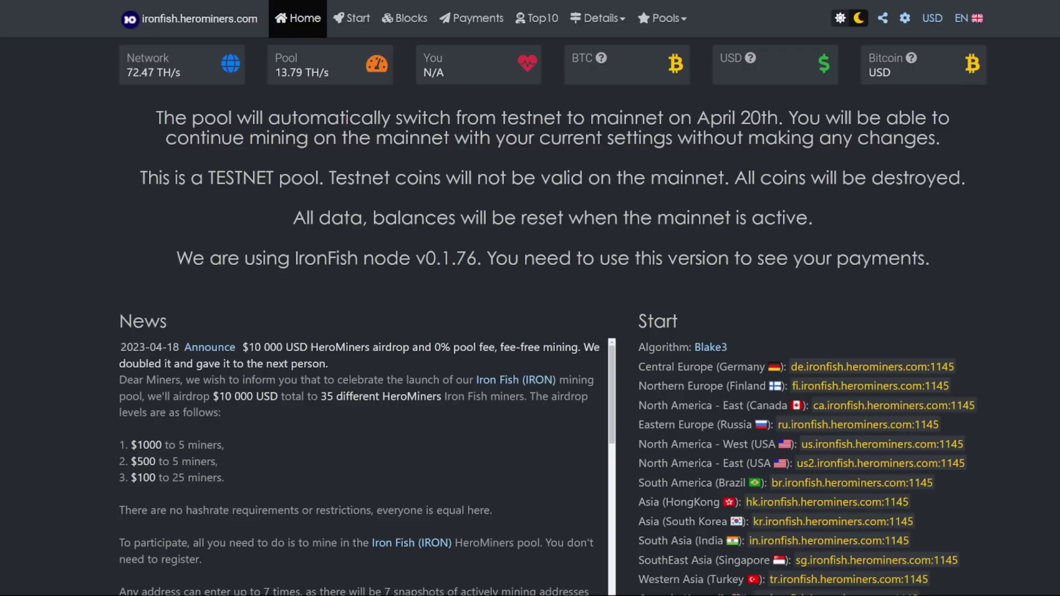
pyautogui.scroll(-3, 308, 369)
pyautogui.scroll(3, 307, 369)
# Highlight the $10 000 USD airdrop headline and its buy-IRON line while reading the news.
pyautogui.moveTo(250, 347); pyautogui.dragTo(412, 347)
pyautogui.click(412, 367)
pyautogui.scroll(-1, 413, 368)
pyautogui.moveTo(219, 421); pyautogui.dragTo(110, 393)
pyautogui.click(306, 422)
pyautogui.scroll(-3, 304, 422)
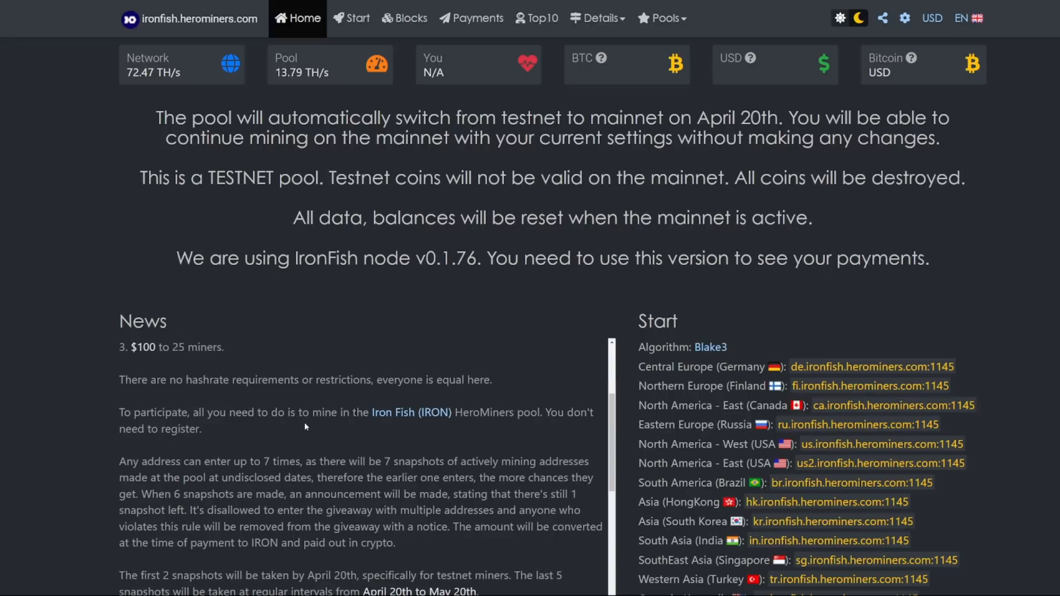
pyautogui.scroll(-3, 302, 423)
pyautogui.moveTo(107, 450); pyautogui.dragTo(414, 451)
pyautogui.click(415, 450)
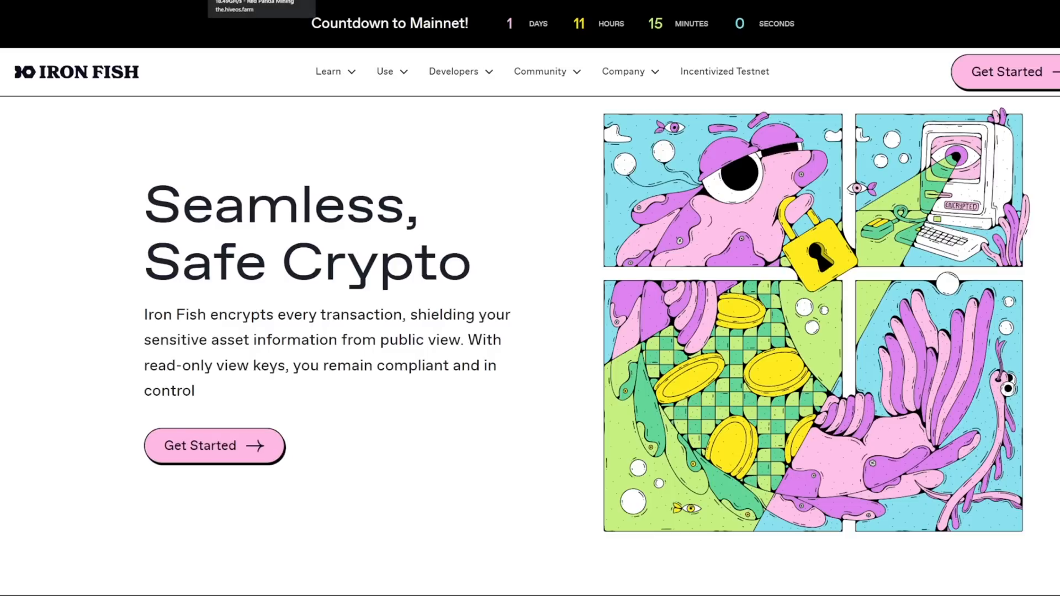
# Browse hashrate.no's profit-ranked GPU list (RTX 4090 on top), glancing at the Calculator.
pyautogui.hotkey('ctrl', 'Tab')
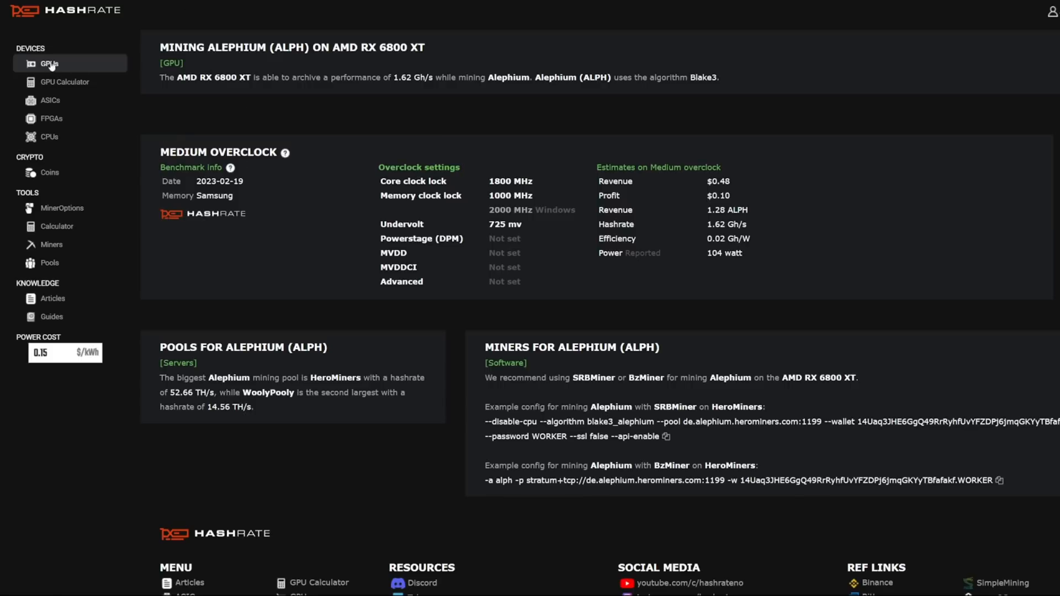
pyautogui.click(45, 64)
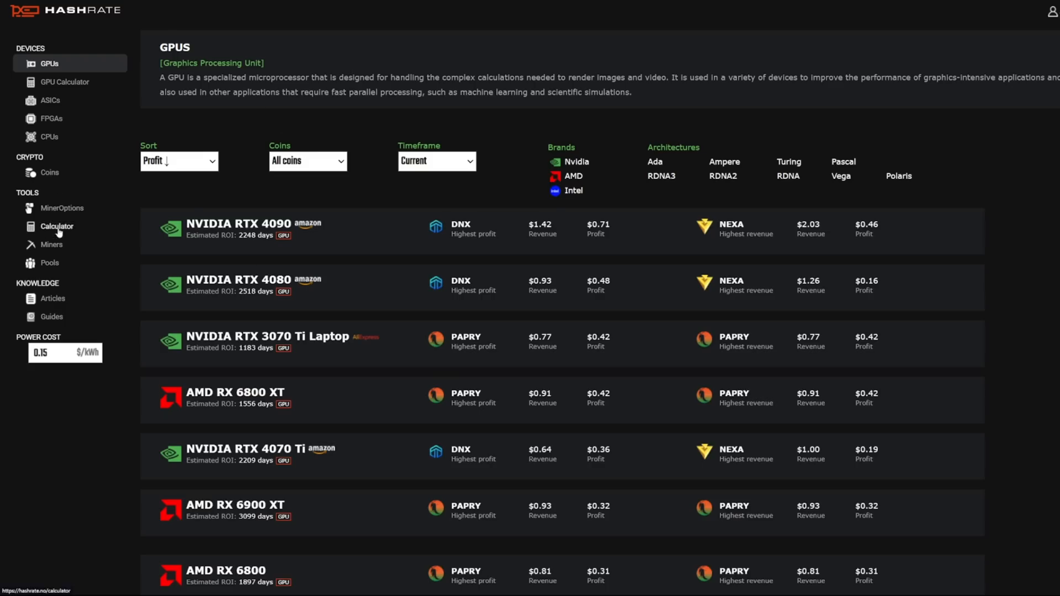
pyautogui.click(58, 227)
pyautogui.click(48, 67)
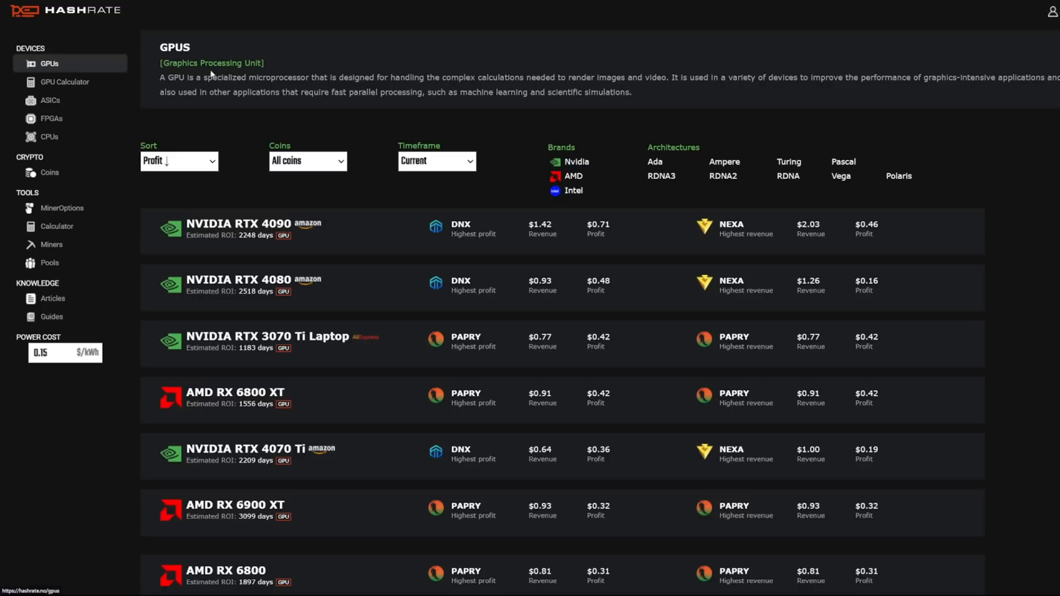